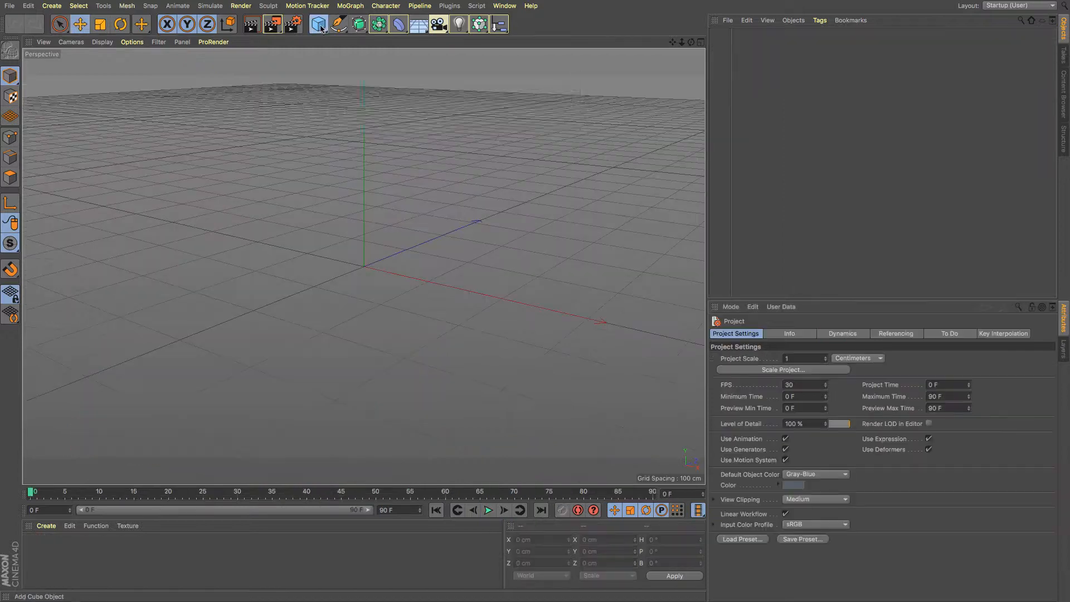
Step: Add a plane object to the scene and set its orientation to +Z
drag(322, 28, 416, 59)
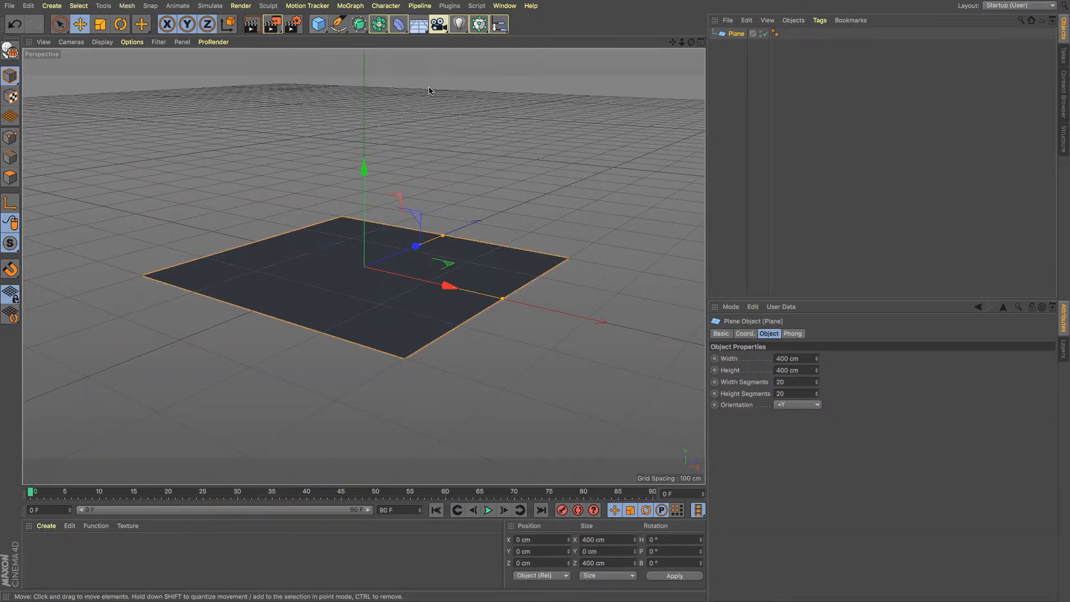
click(813, 405)
click(798, 457)
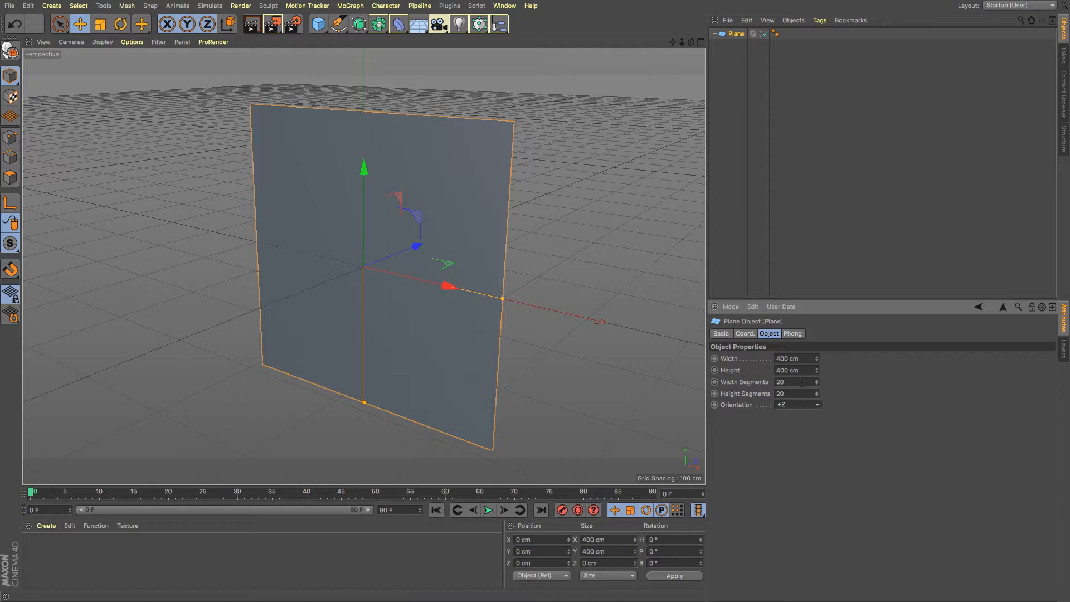
Step: Display the scene in Gouraud Shading (Lines) and set the plane's width and height segments to 10 each
click(102, 41)
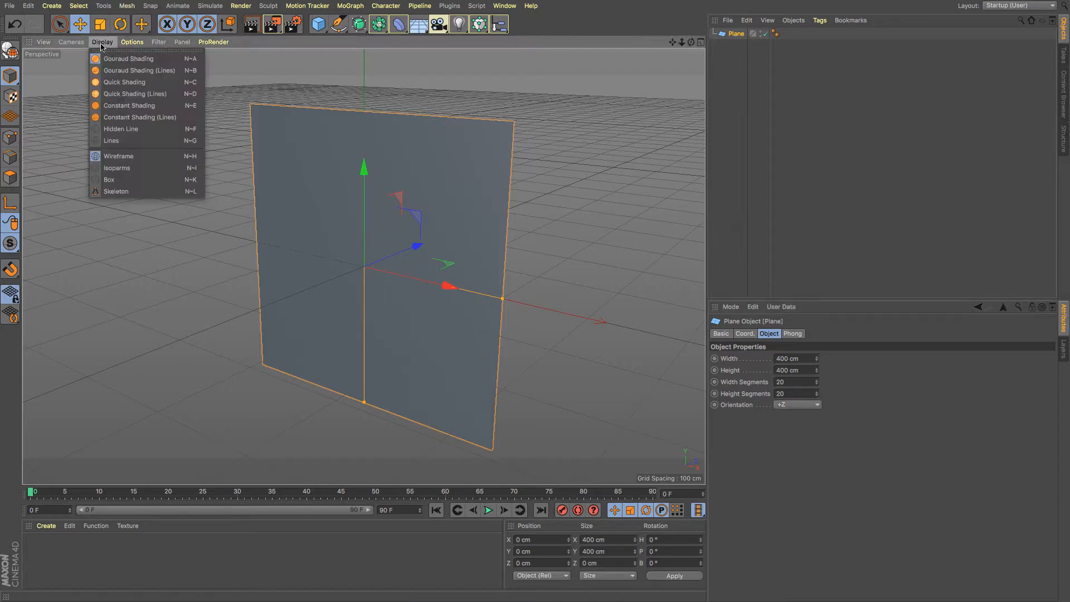
click(107, 75)
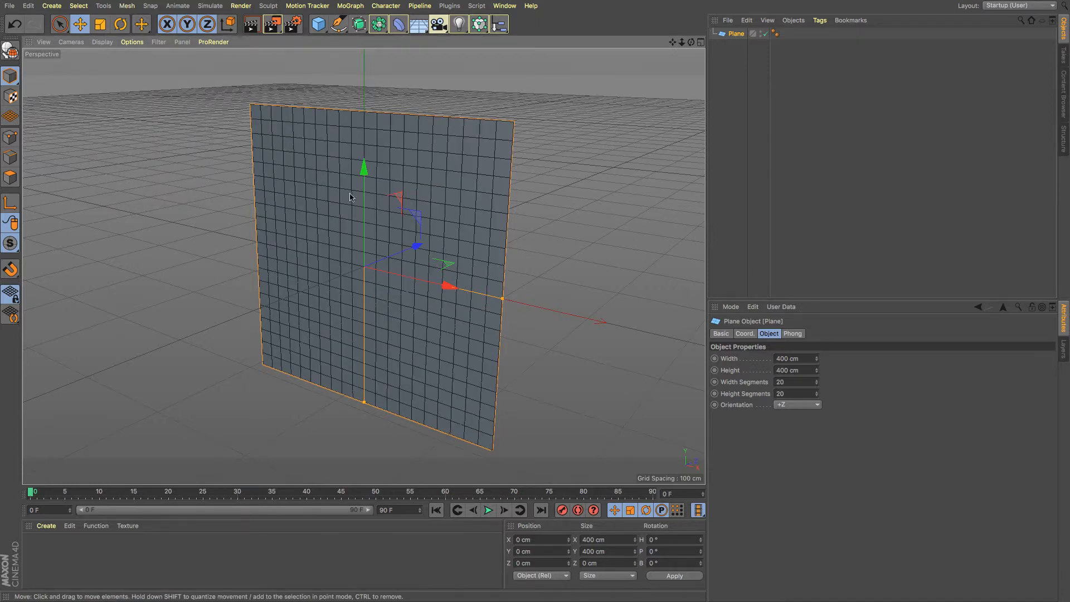
click(809, 383)
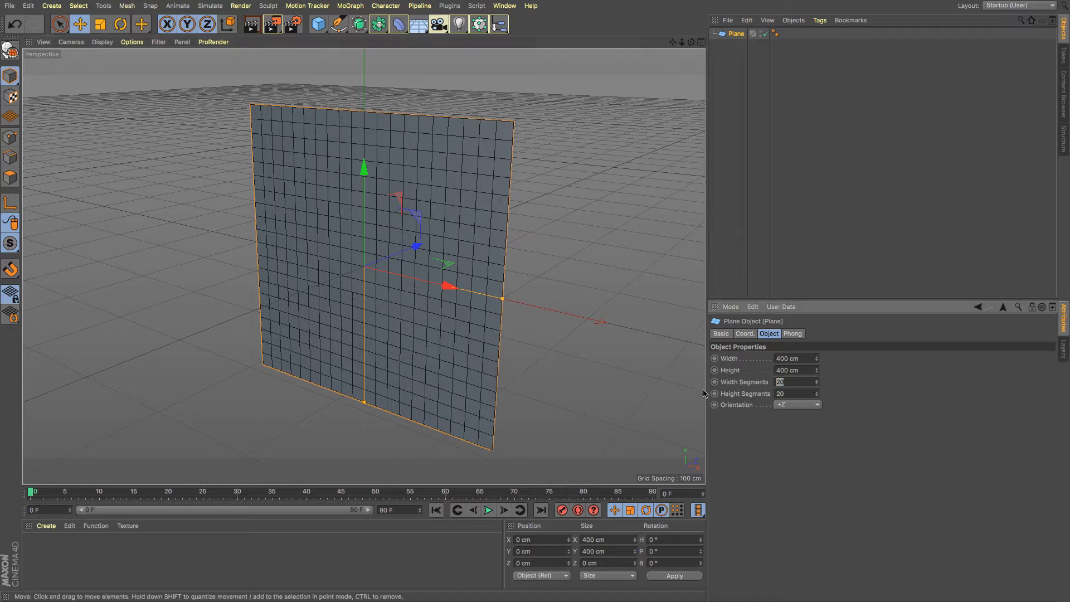
text(10)
key(Tab)
text(10)
key(Return)
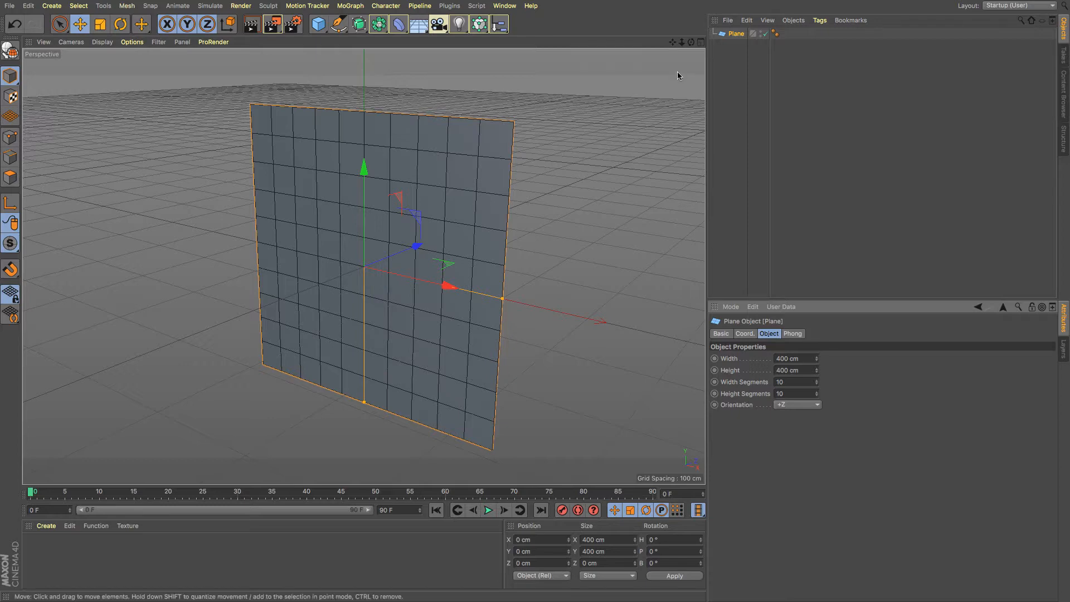
mouse_move(692, 43)
mouse_down()
mouse_move(658, 40)
mouse_move(666, 28)
mouse_move(705, 35)
mouse_move(697, 49)
mouse_up()
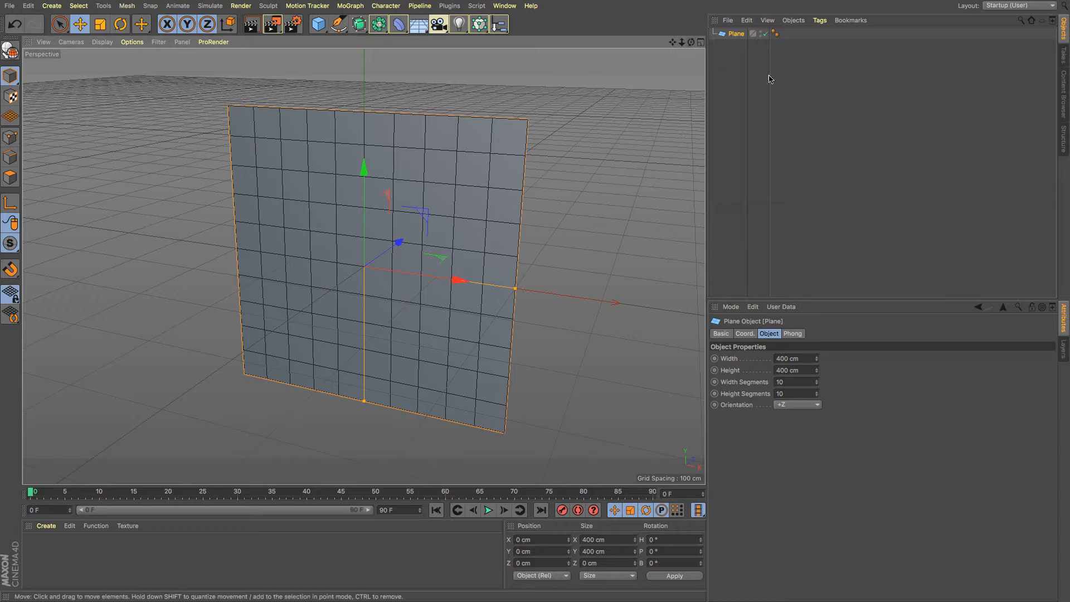
Step: Search the Content Browser presets for "carpet" and load the Carpet - Old material into the scene
click(1064, 98)
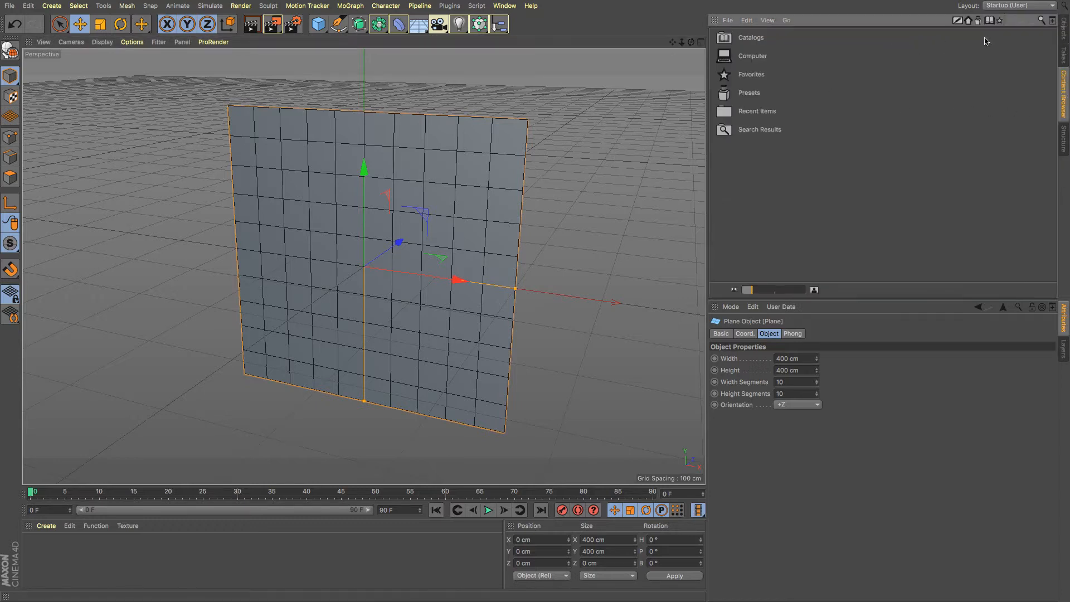
click(1042, 20)
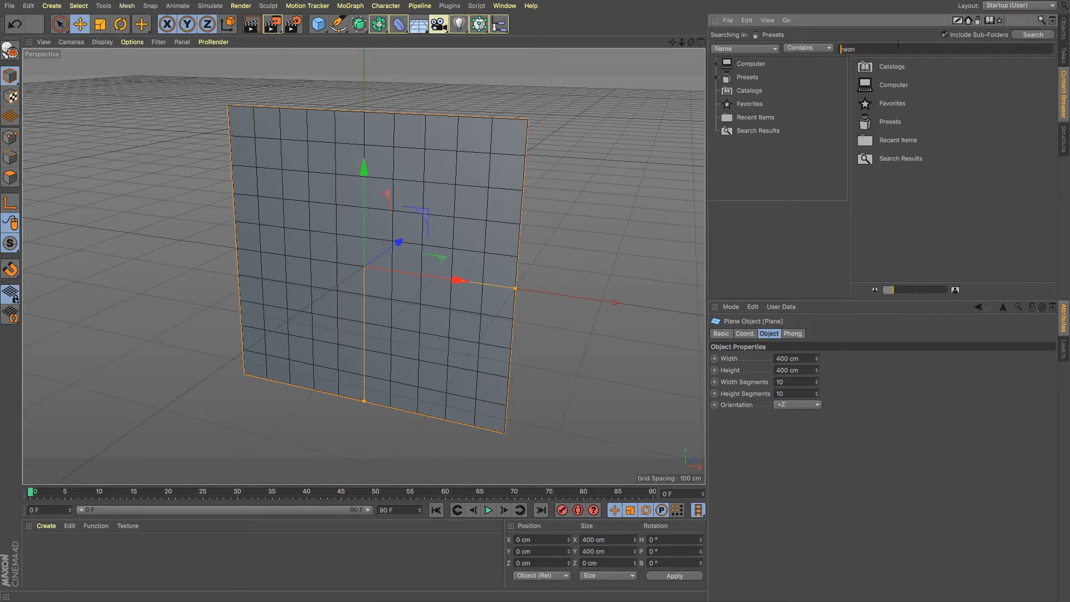
key(super+a)
text(carpet)
key(Return)
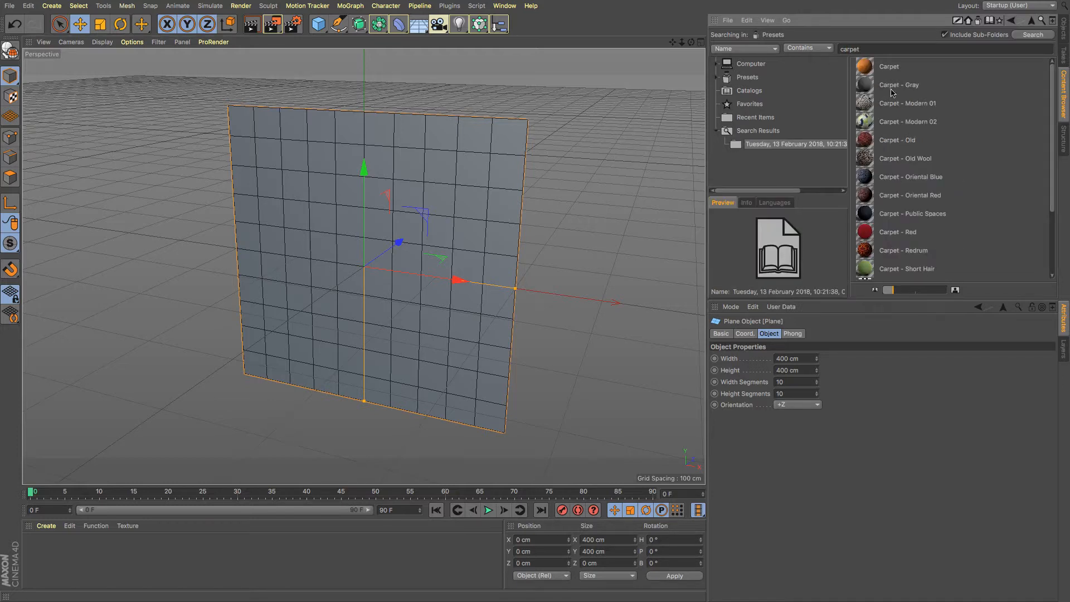
click(871, 142)
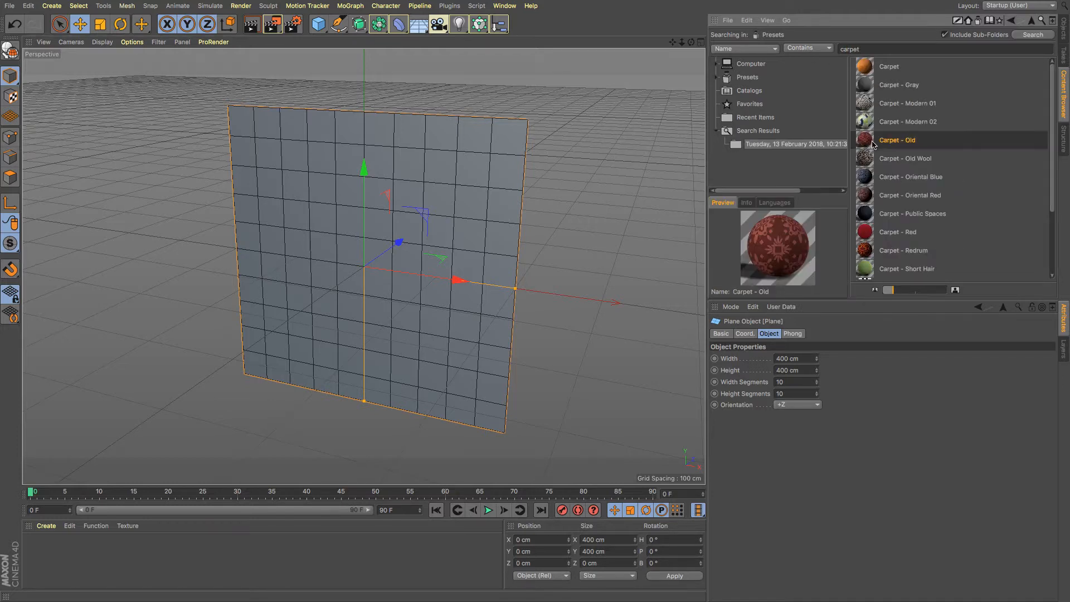
double_click(867, 144)
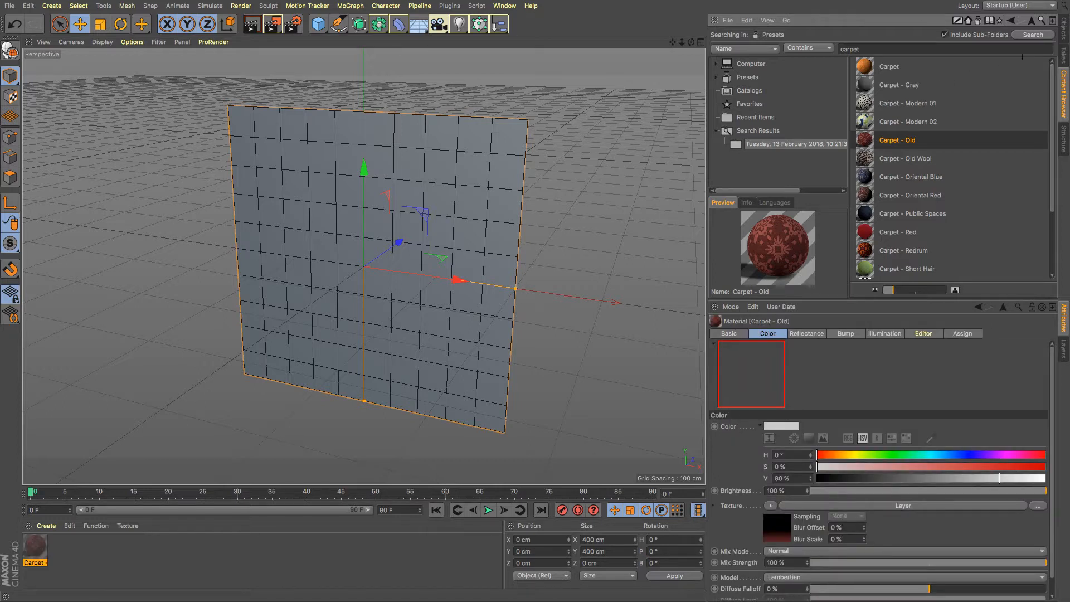
Step: Apply the Carpet - Old material to the plane and set the texture's Length U and Length V to 25 %
click(1064, 28)
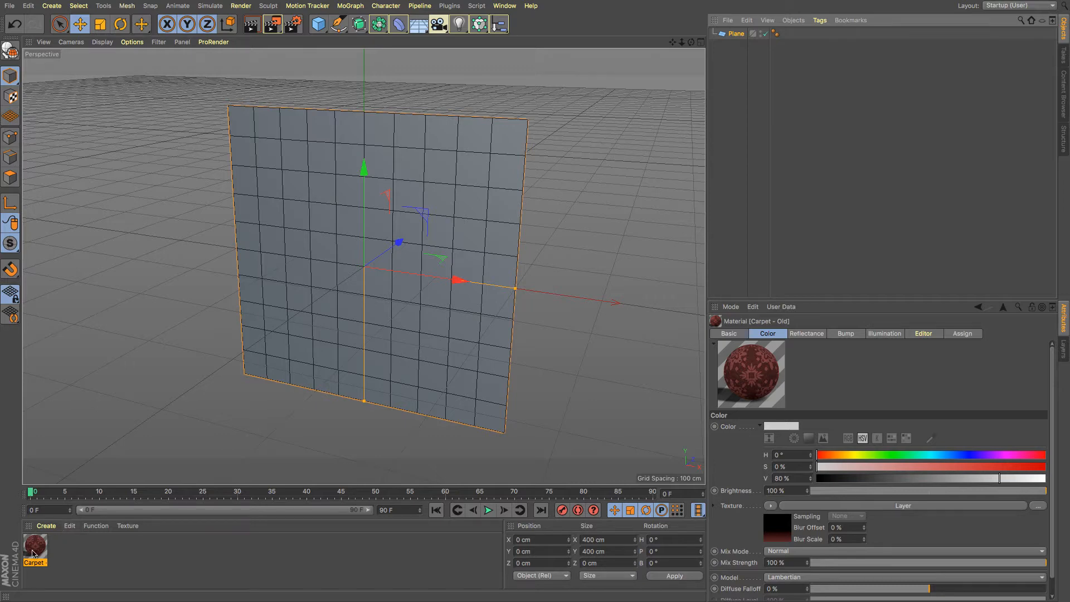
drag(34, 552, 308, 316)
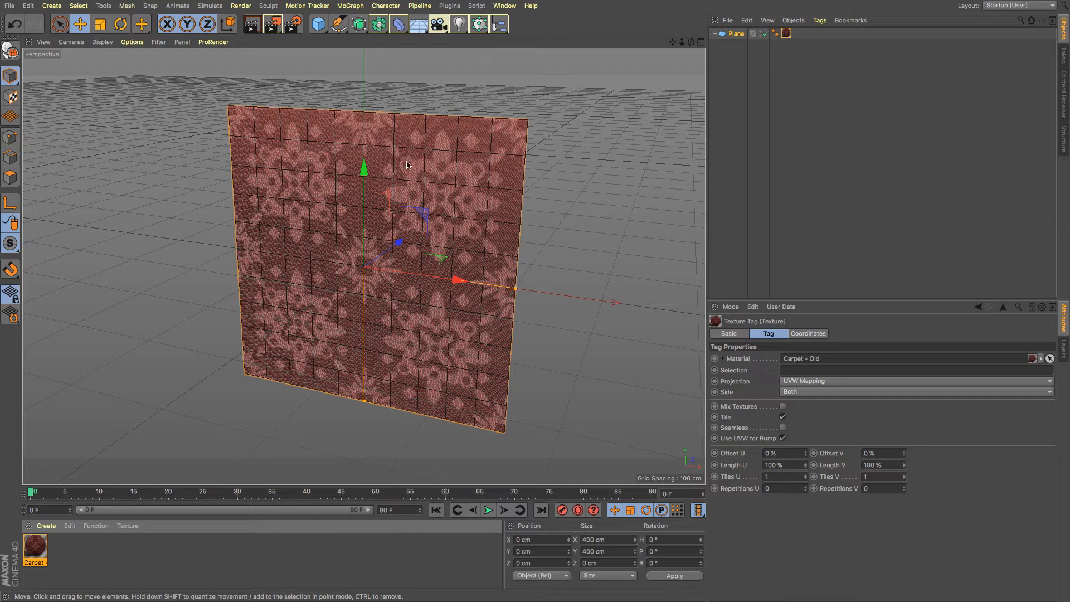
double_click(795, 465)
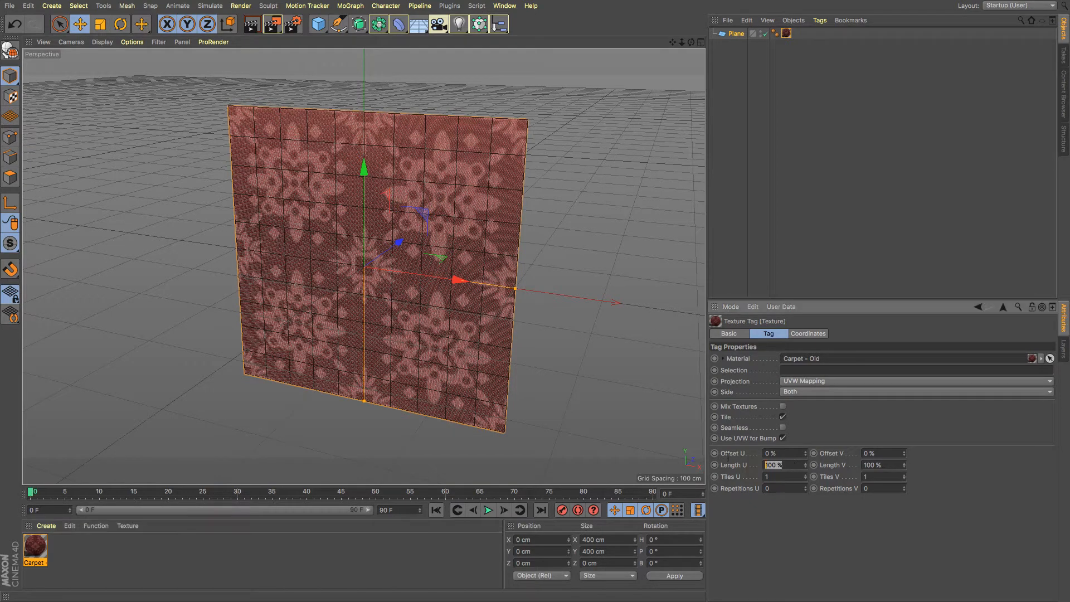
text(25)
key(Tab)
text(25)
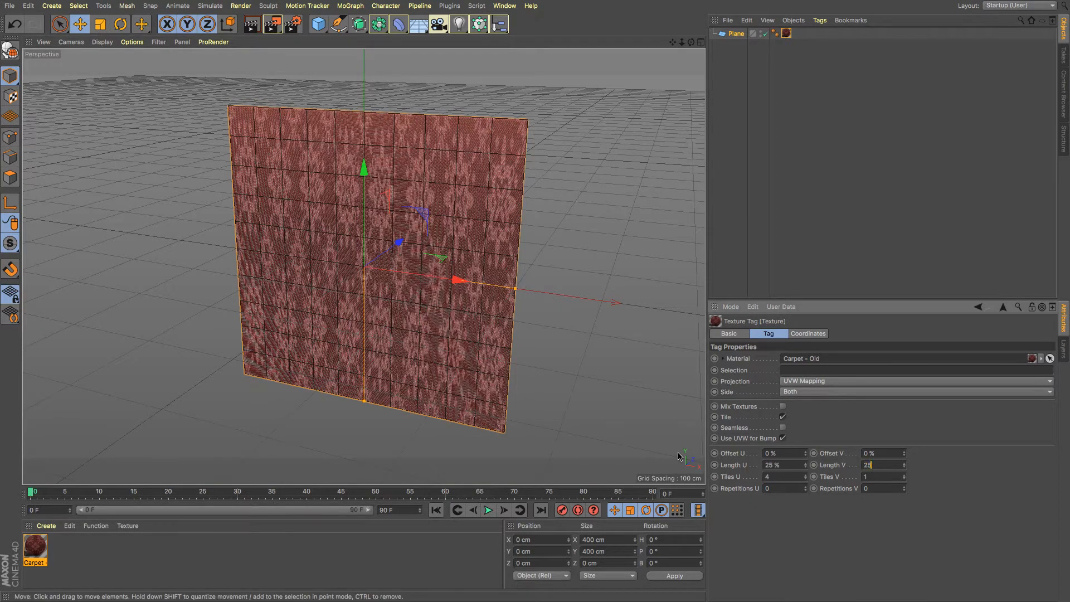
key(Return)
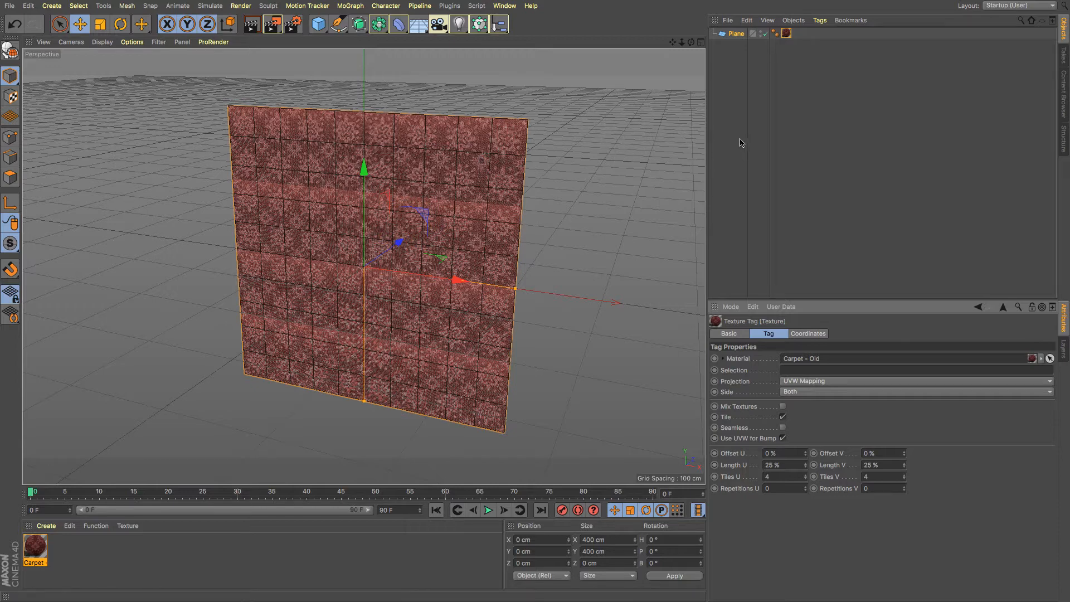
Step: Deselect the plane and switch the viewport display to Gouraud Shading without lines
click(573, 189)
click(99, 42)
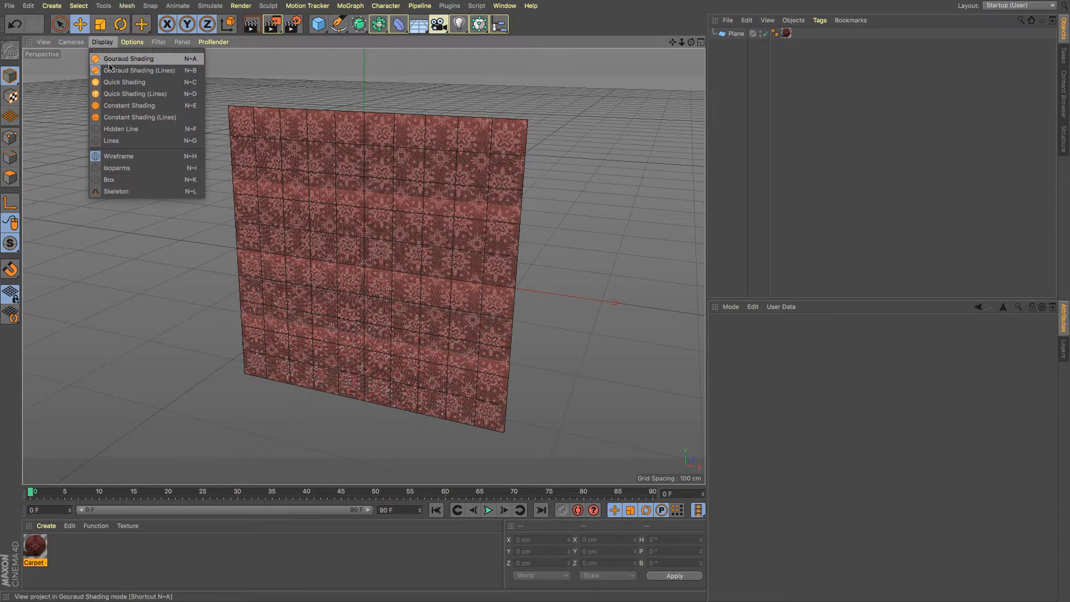
click(118, 59)
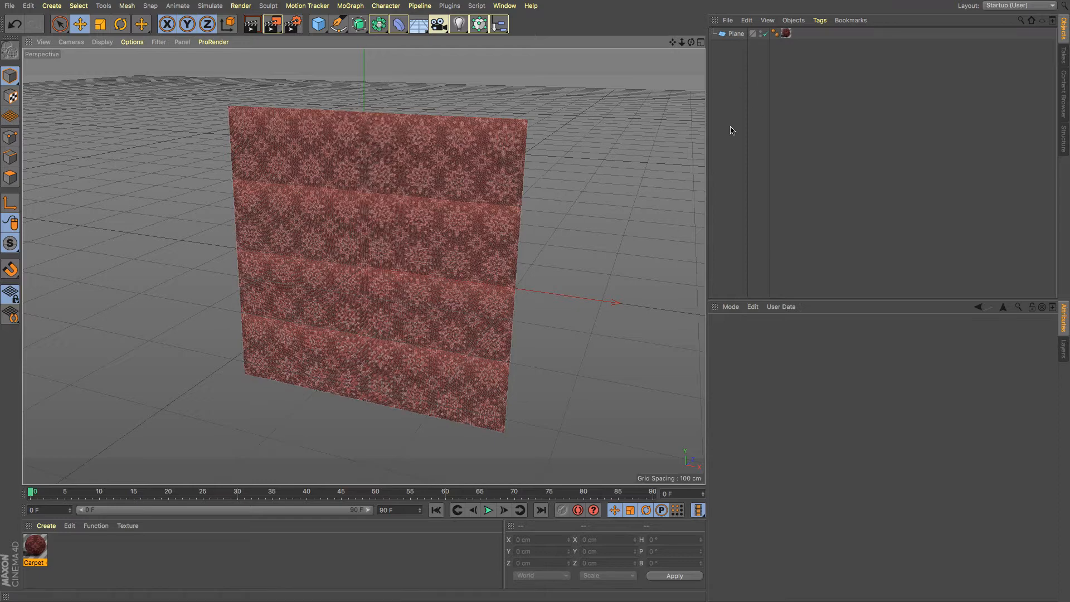
Step: Stretch the plane vertically and set its height to 750 cm
click(790, 35)
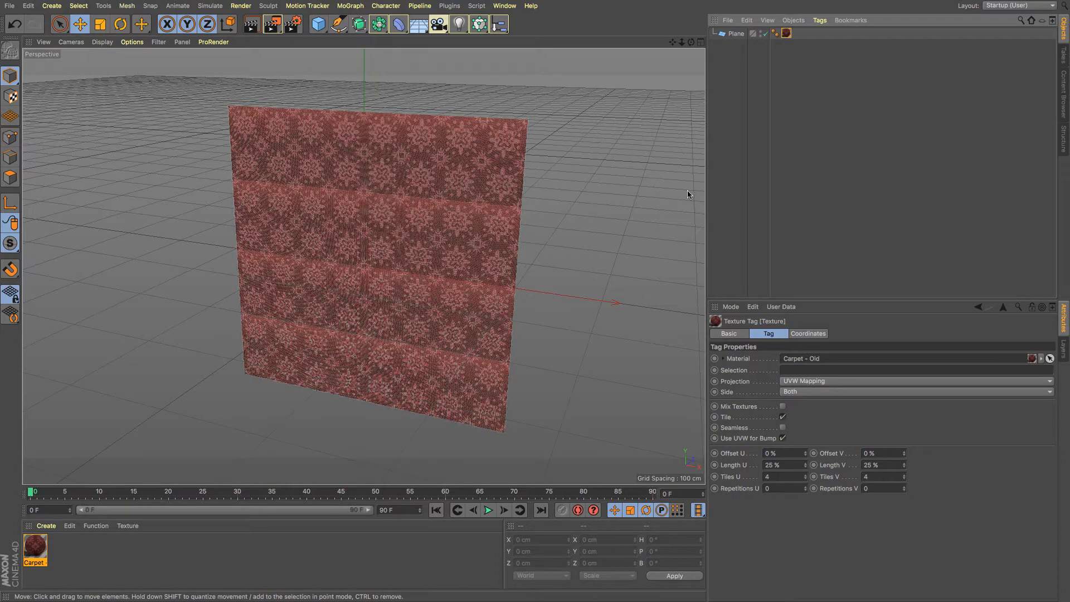
click(737, 34)
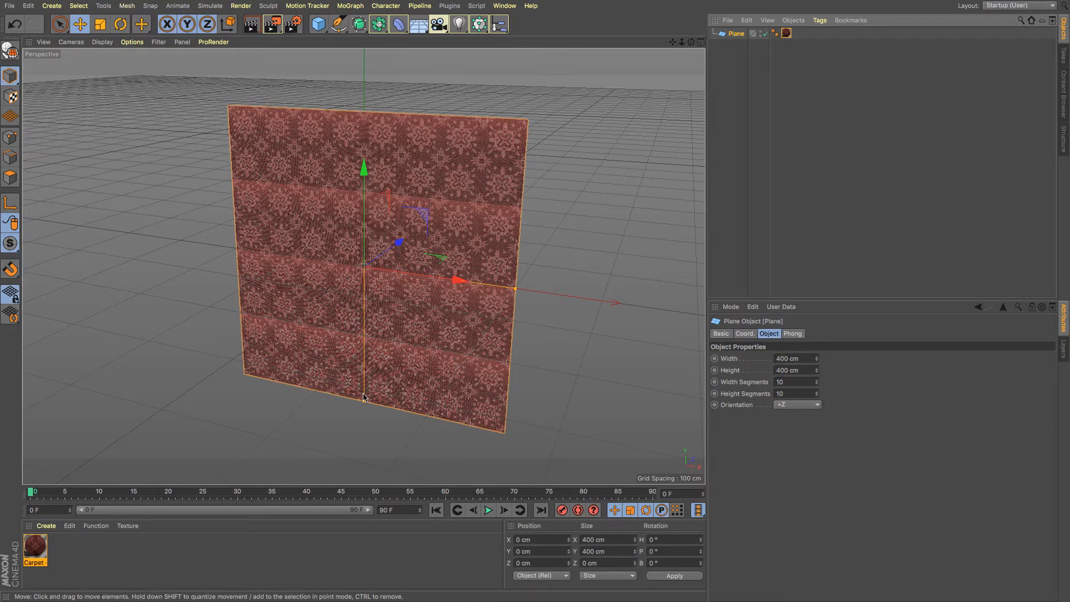
drag(364, 401, 371, 528)
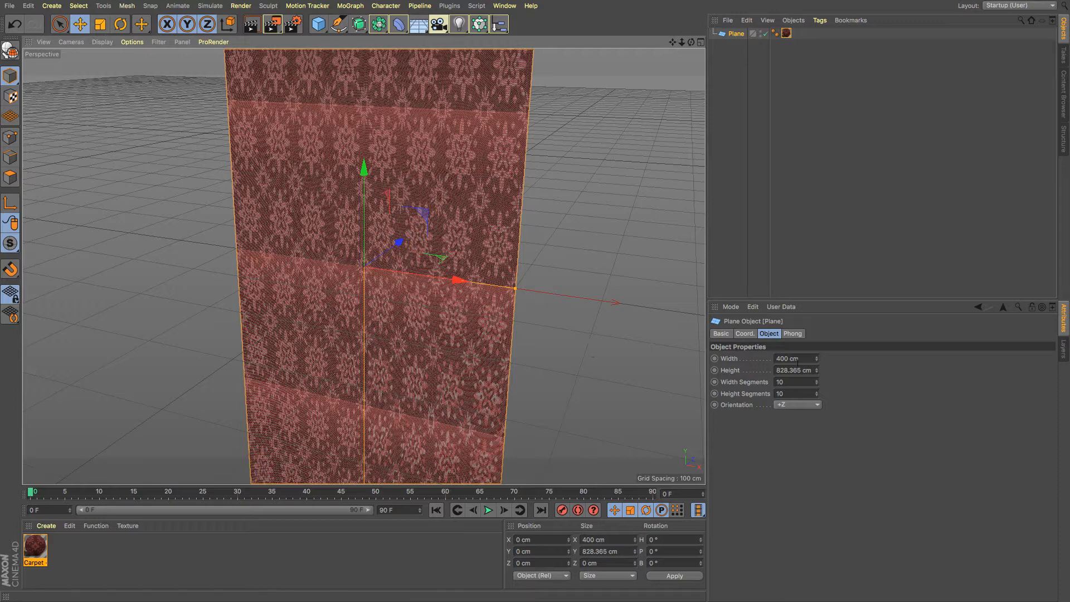
click(739, 369)
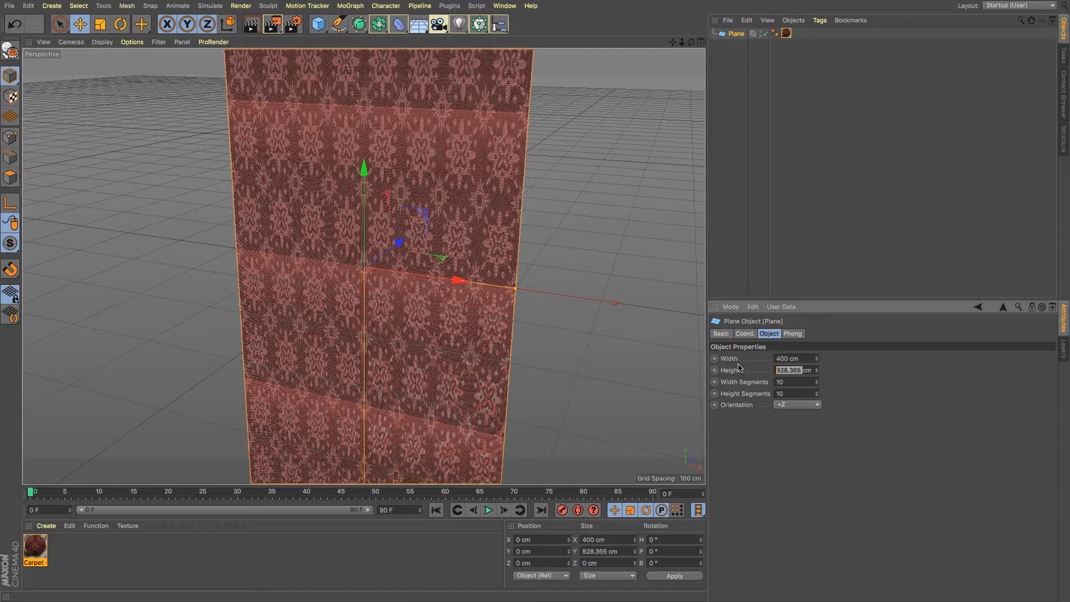
text(750)
key(Return)
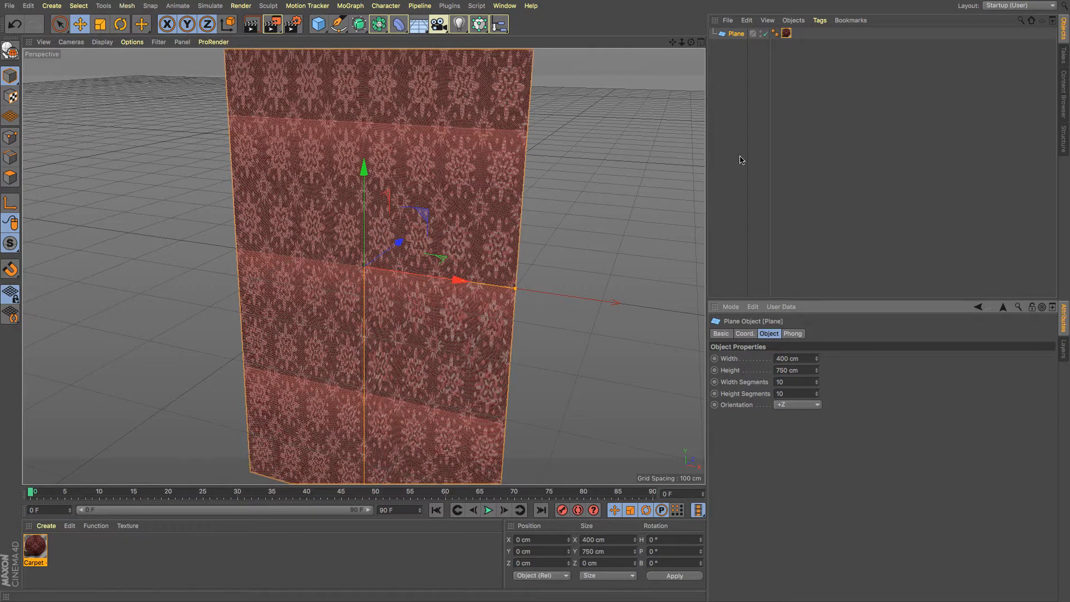
Step: Try a Length V of 50 % on the plane's carpet texture and correct it to 12.5 %
click(787, 33)
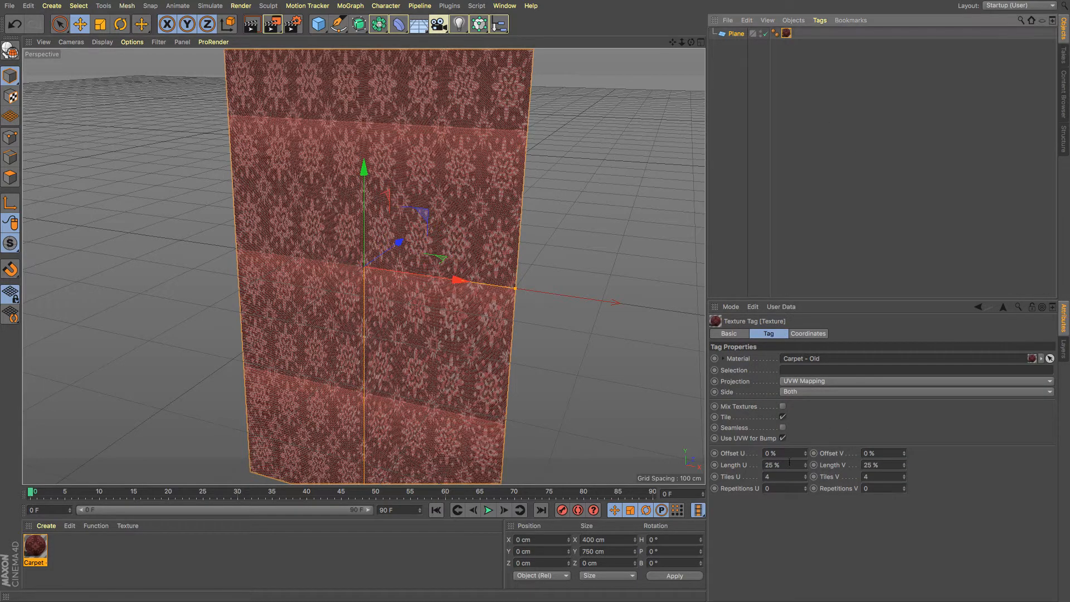
drag(805, 466, 808, 467)
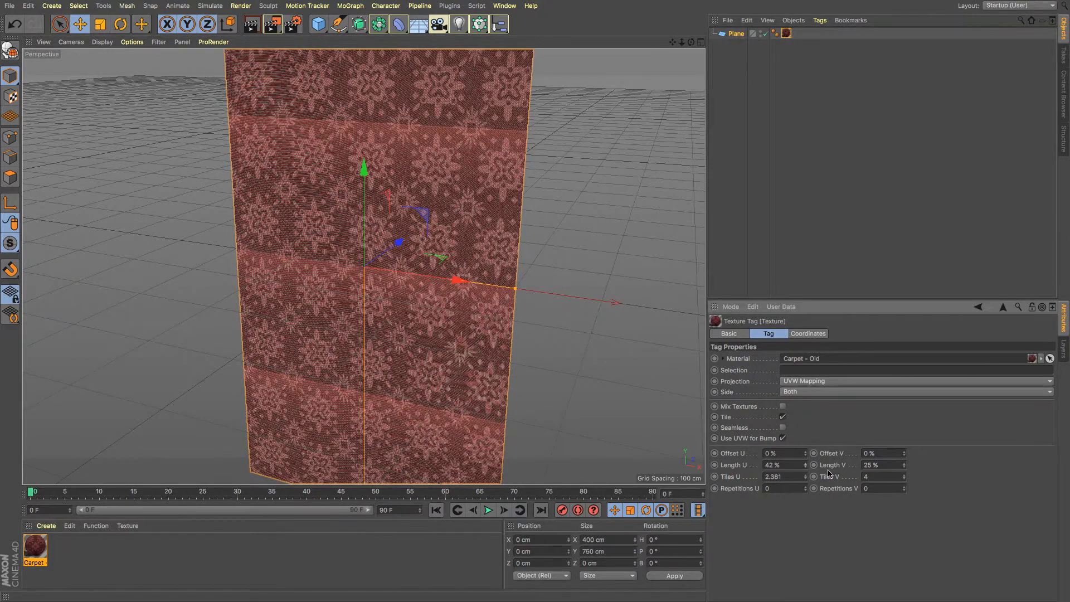
key(ctrl+z)
drag(902, 466, 747, 446)
text(50)
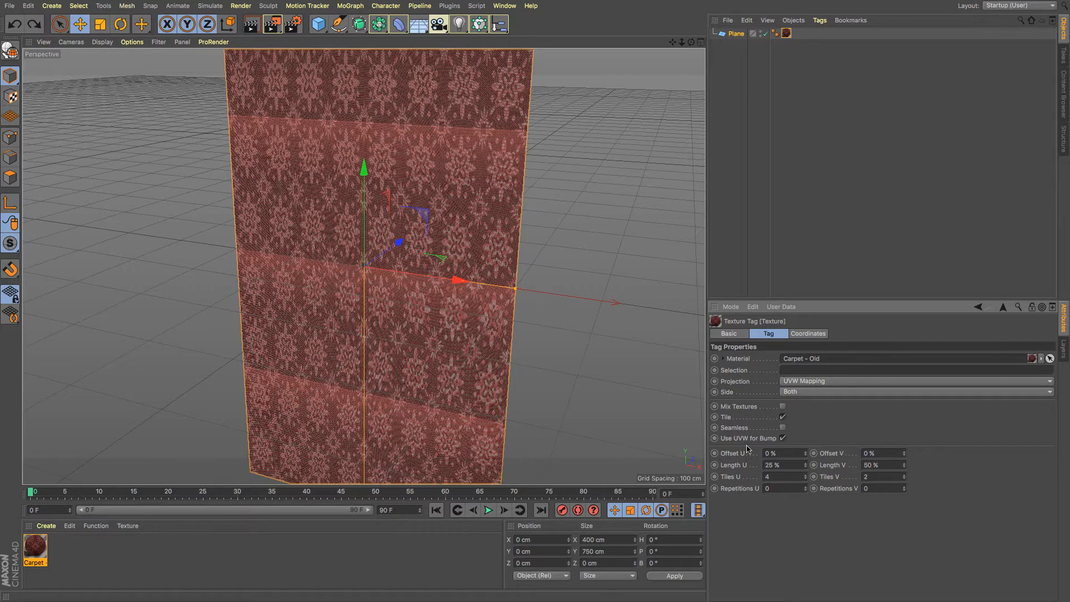
key(Return)
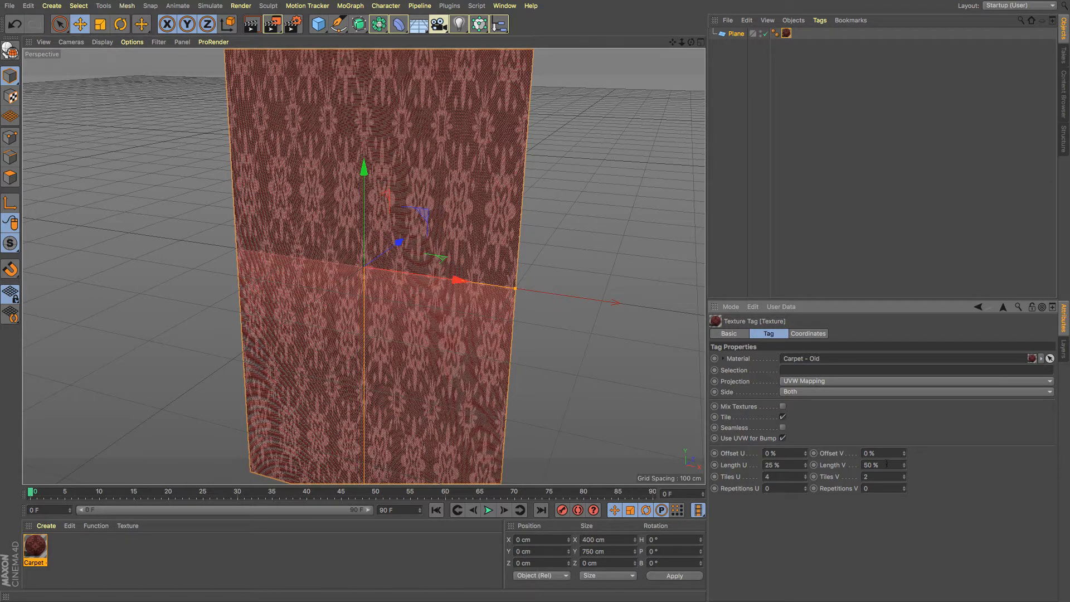
click(887, 465)
text(12.)
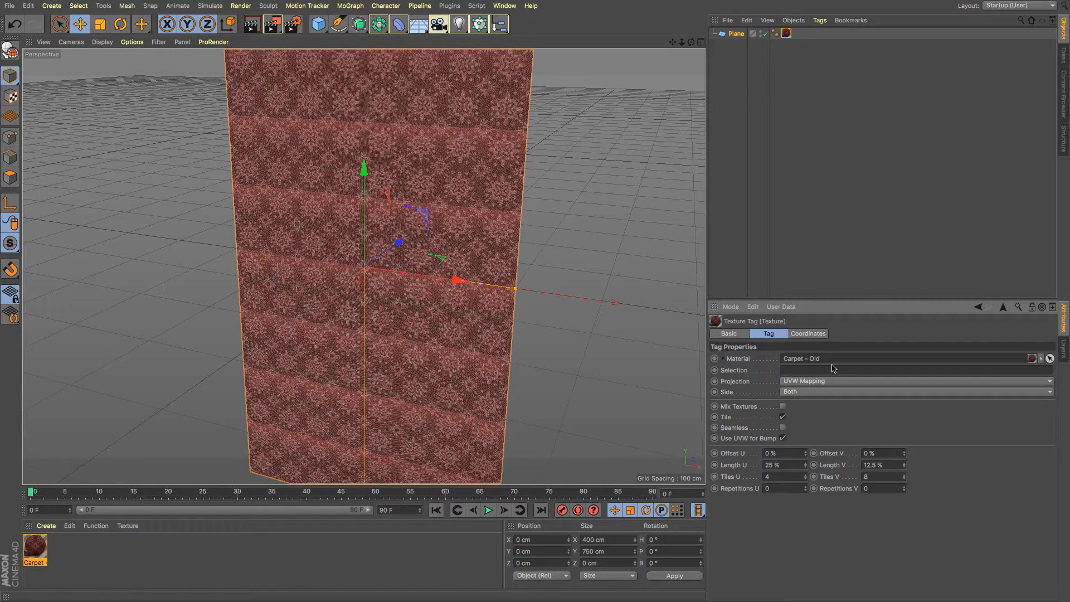
Step: Add a cube and raise it to the plane's upper edge, at about 373 cm in Y
drag(692, 42, 679, 158)
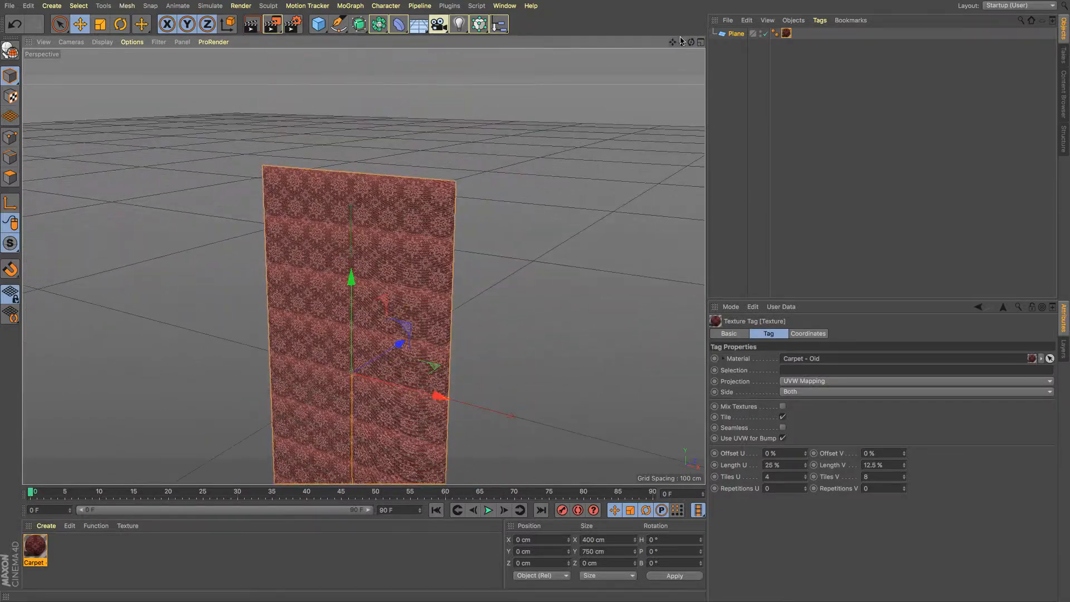
drag(682, 43, 724, 43)
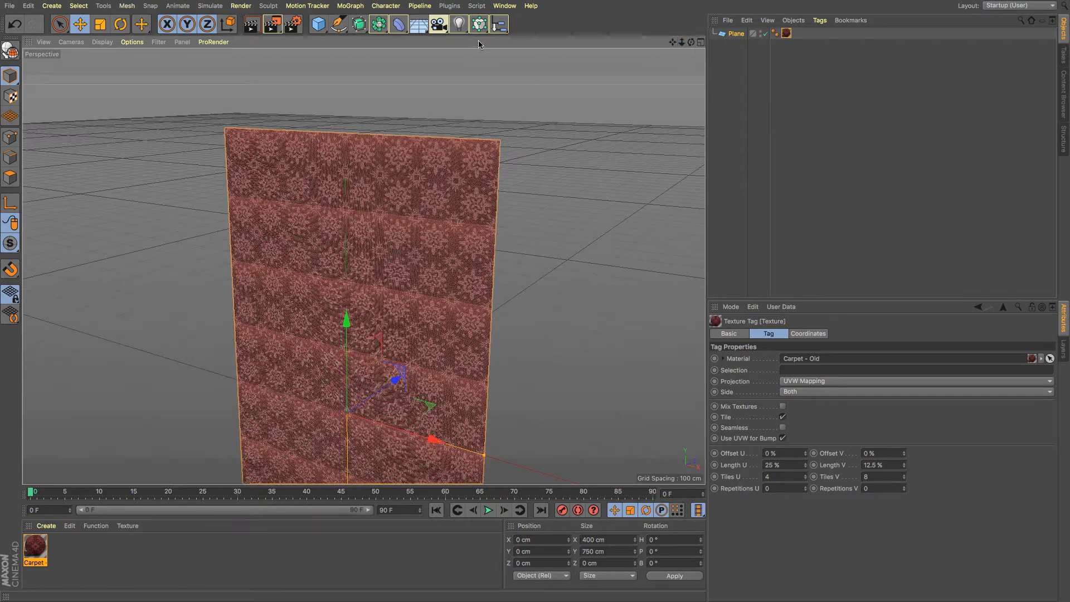
click(318, 24)
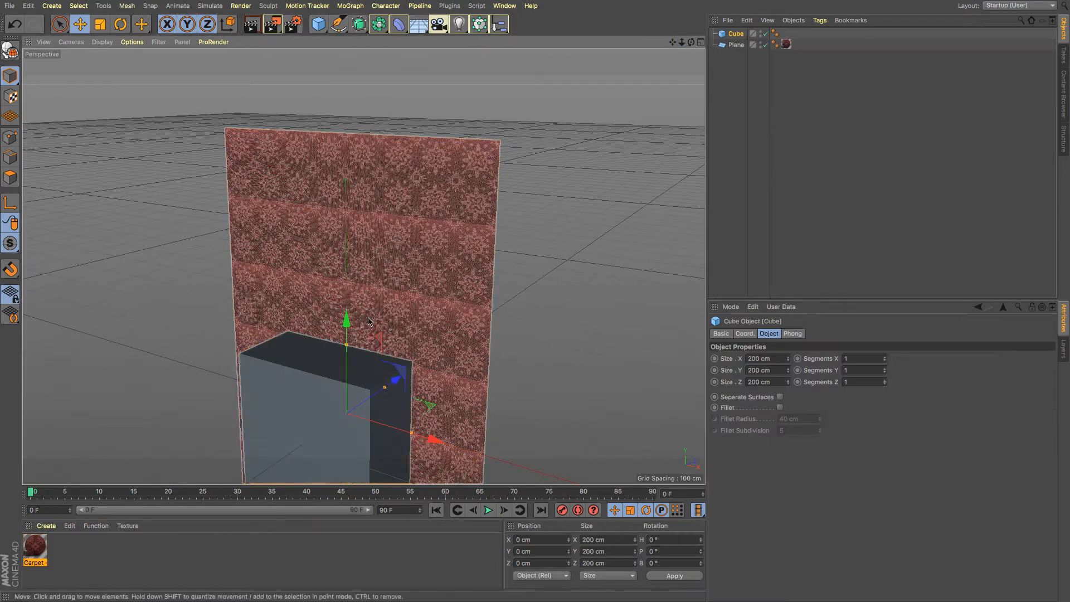
drag(349, 329, 349, 50)
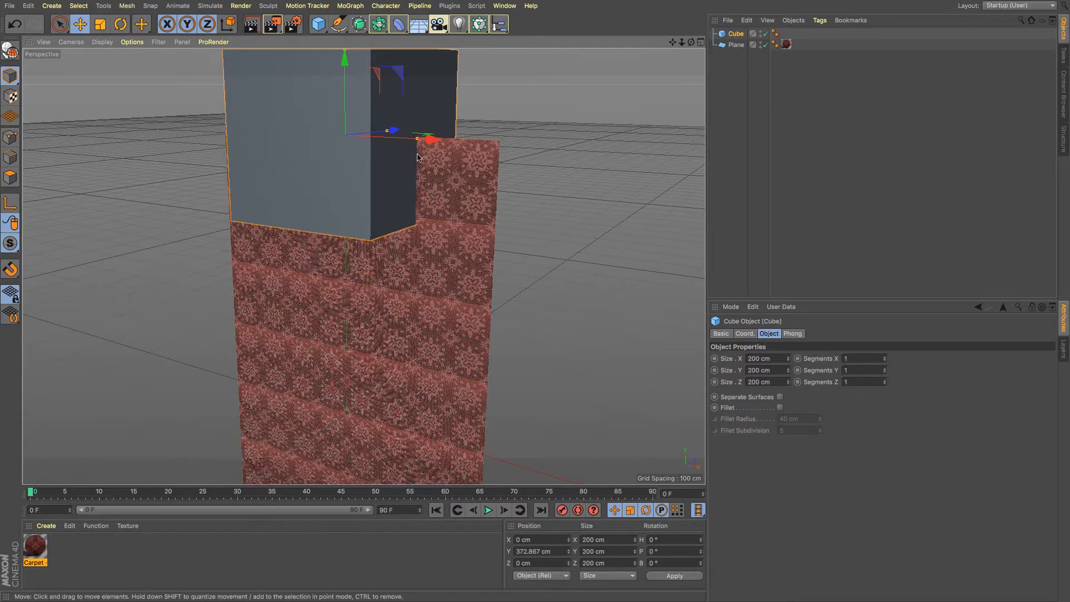
Step: Shrink the cube to a small block of about 15 × 39 × 14 cm and nudge it slightly up on the plane's upper edge
drag(417, 139, 351, 151)
drag(344, 60, 349, 143)
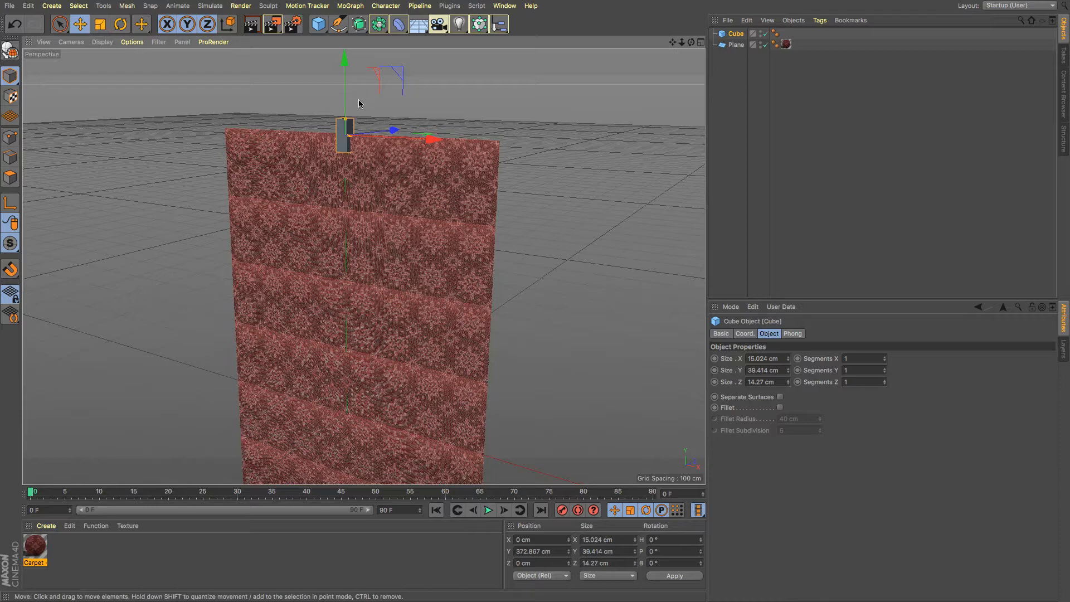
drag(344, 74, 344, 56)
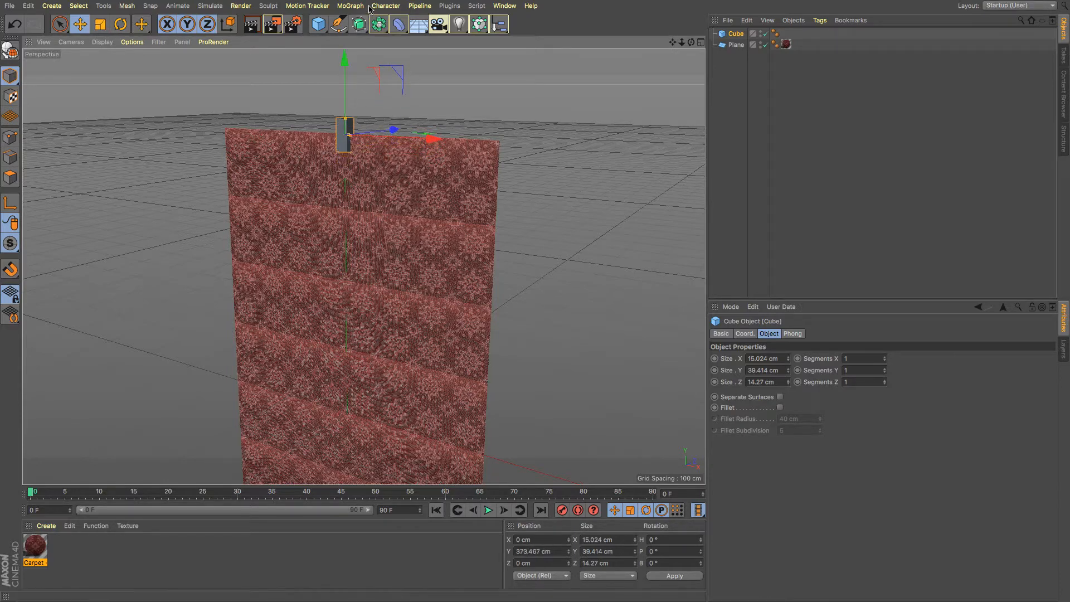
Step: Place the cube in a linear Cloner with a per-step offset of 50 cm in X and 0 cm in Y
click(350, 6)
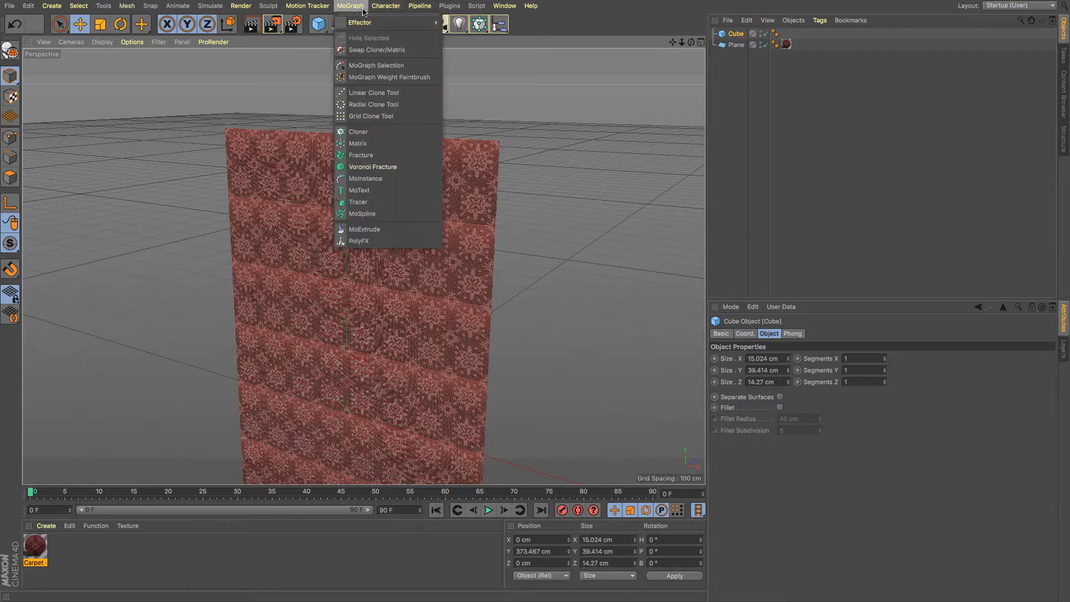
alt+click(369, 132)
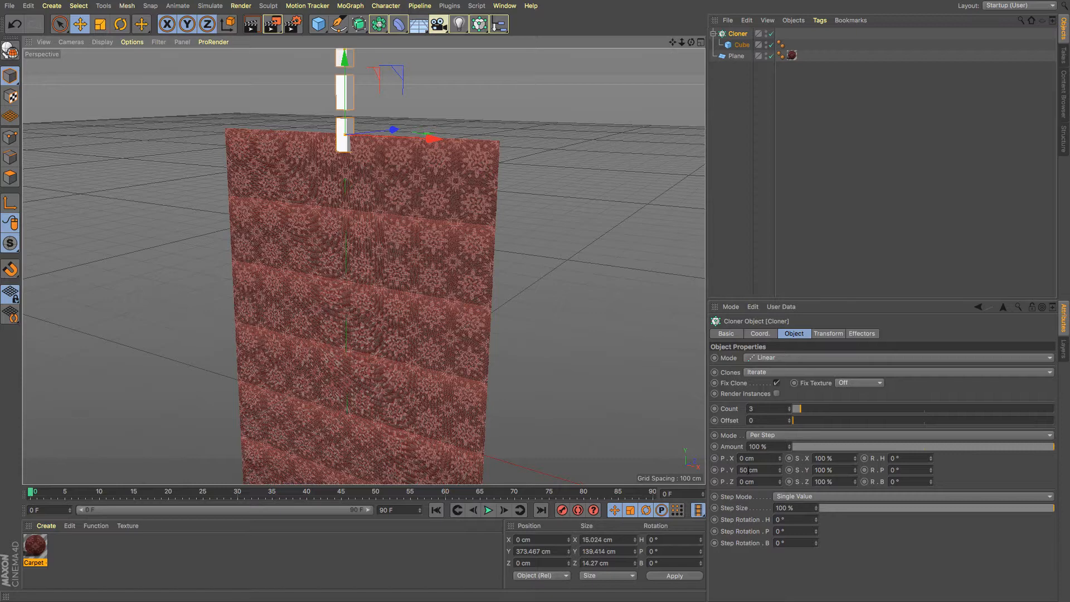
drag(748, 471, 662, 467)
text(0)
key(Return)
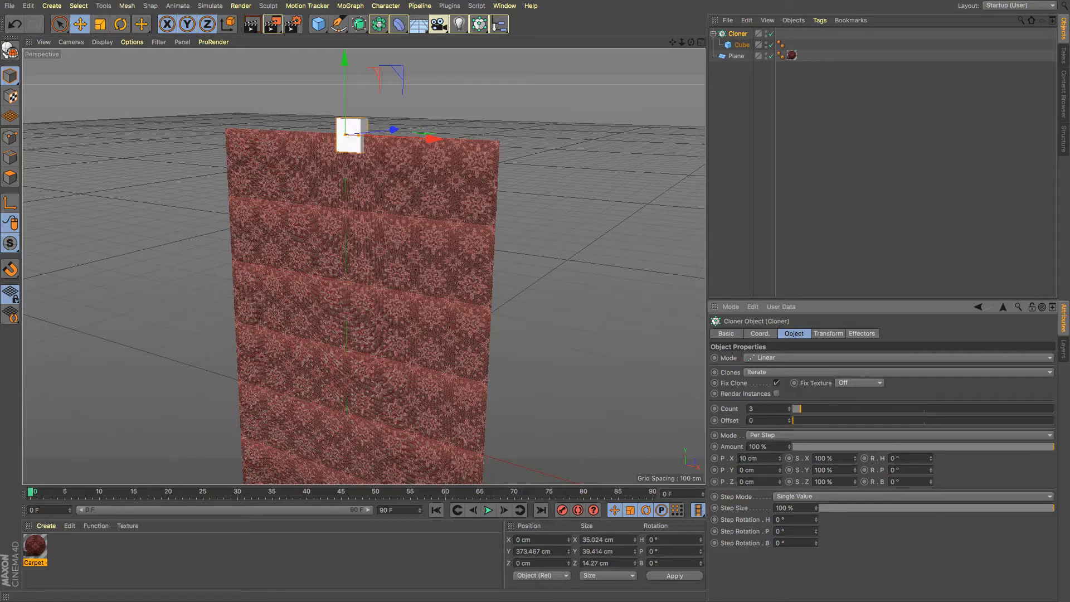
drag(744, 458, 698, 456)
text(5)
key(Return)
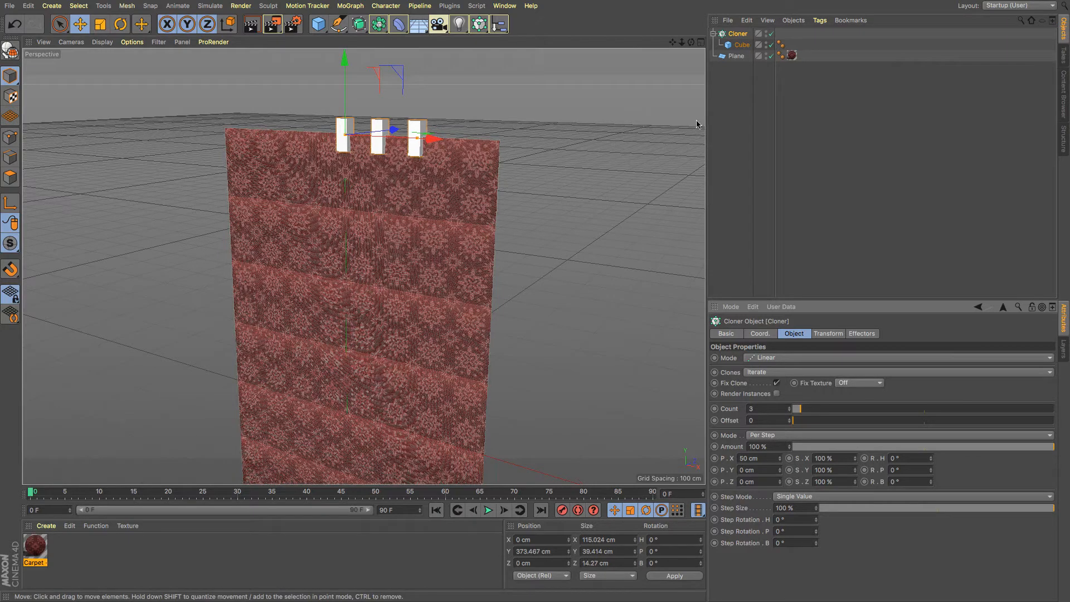
Step: Show the perspective view with Gouraud Shading (Lines) and move the cloner to the plane's left corner, at about -198 cm in X
click(102, 42)
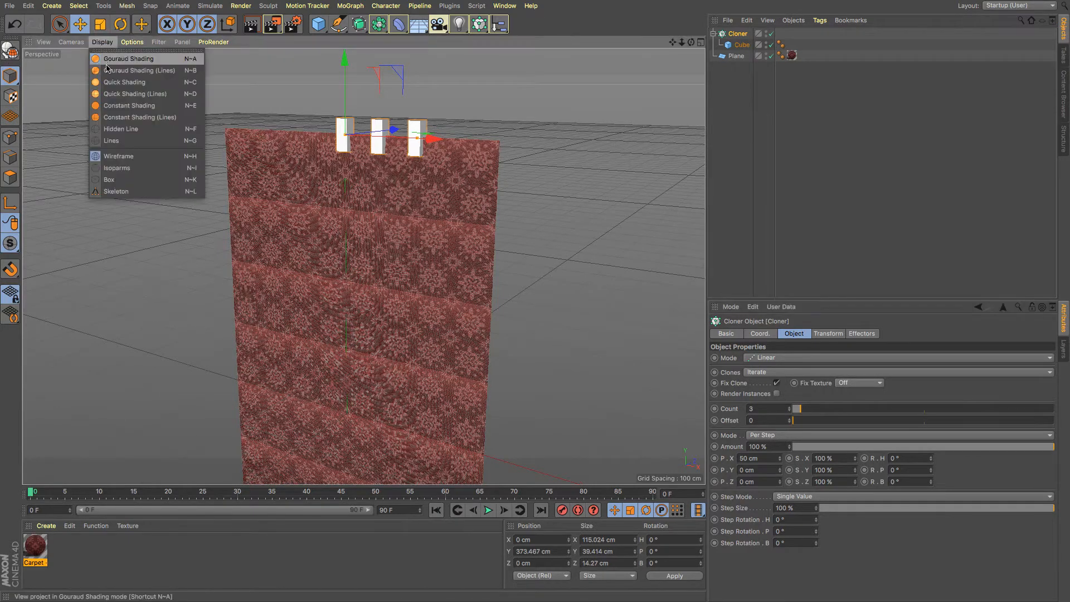
click(108, 72)
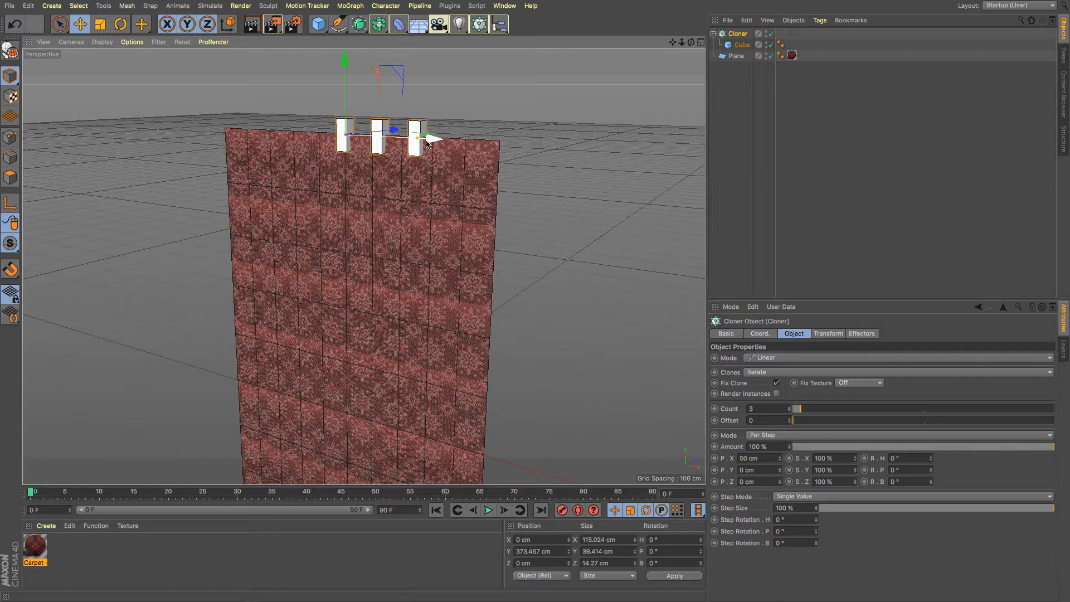
drag(413, 140, 246, 147)
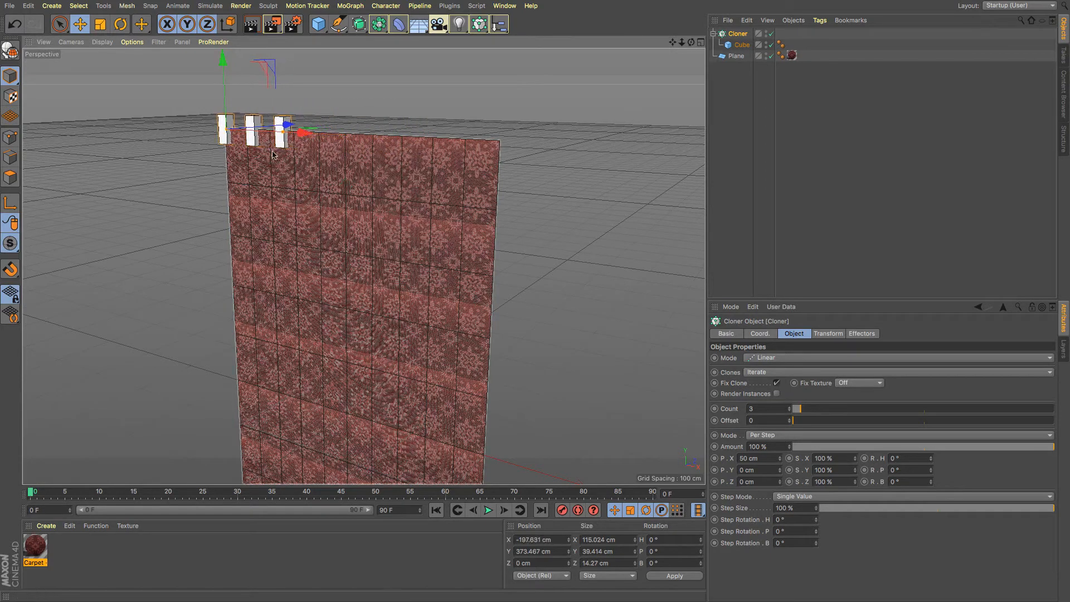
Step: Switch to the front view and display it with Gouraud Shading (Lines)
key(F3)
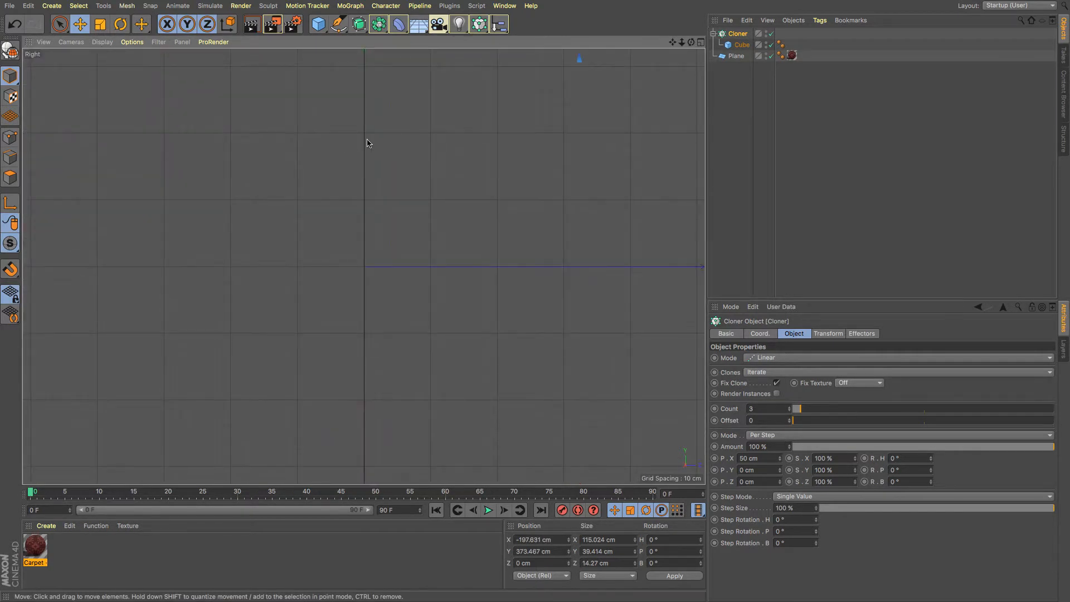
key(F4)
scroll(366, 143, down, 10)
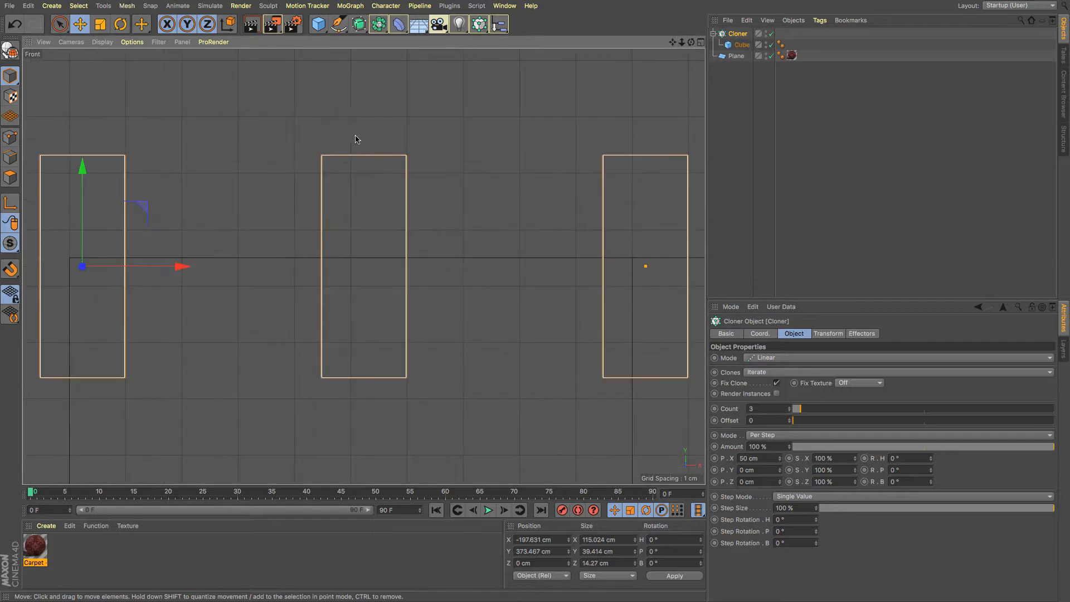
click(102, 42)
click(134, 69)
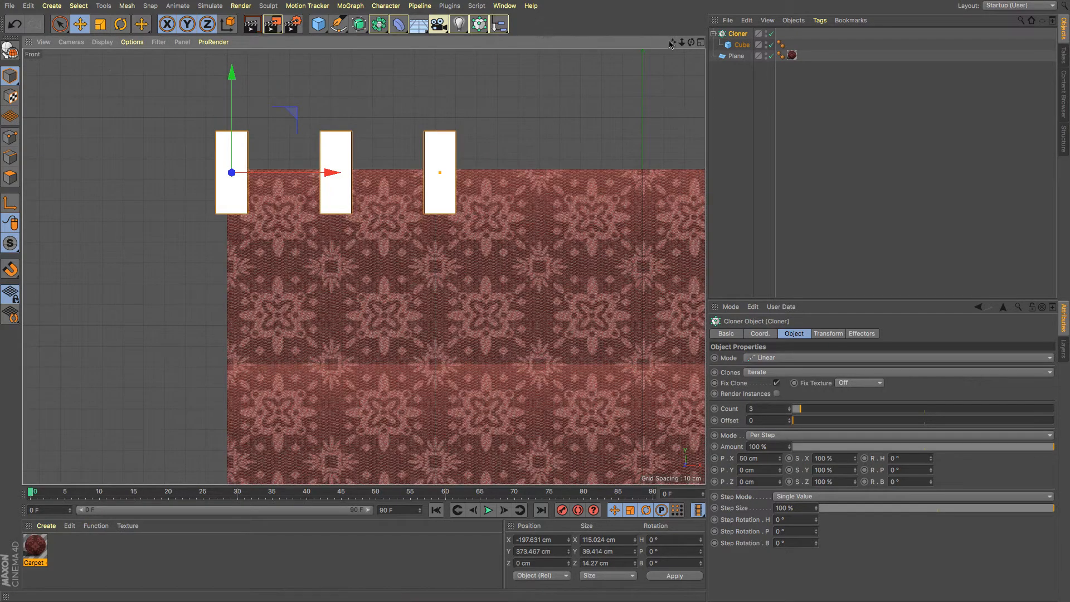
Step: Set the carpet plane's height segments to 20
drag(682, 42, 363, 266)
drag(673, 42, 811, 74)
click(747, 57)
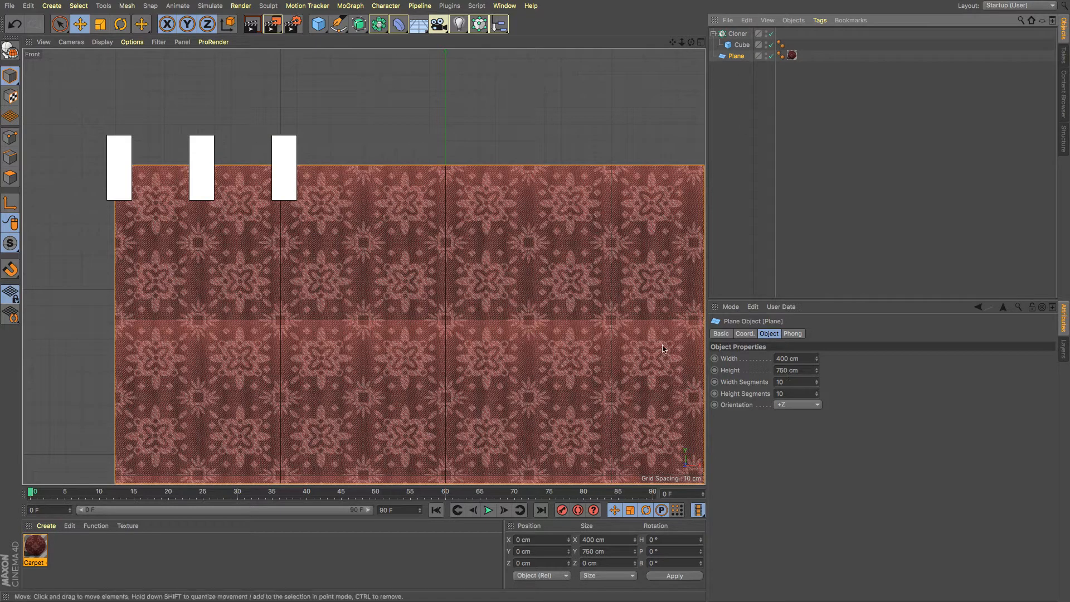
scroll(658, 329, down, 6)
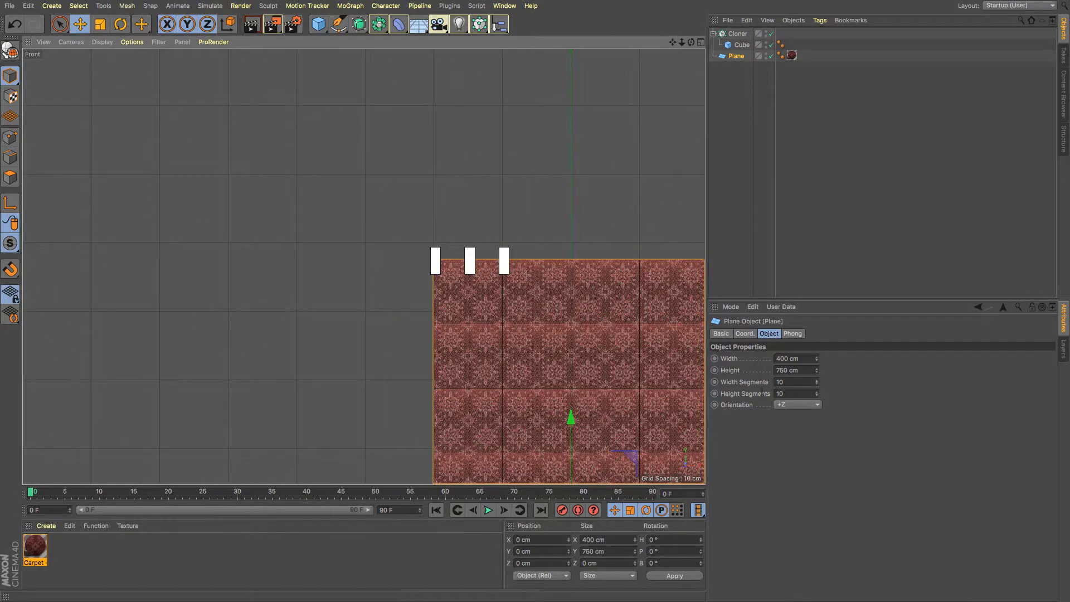
double_click(798, 394)
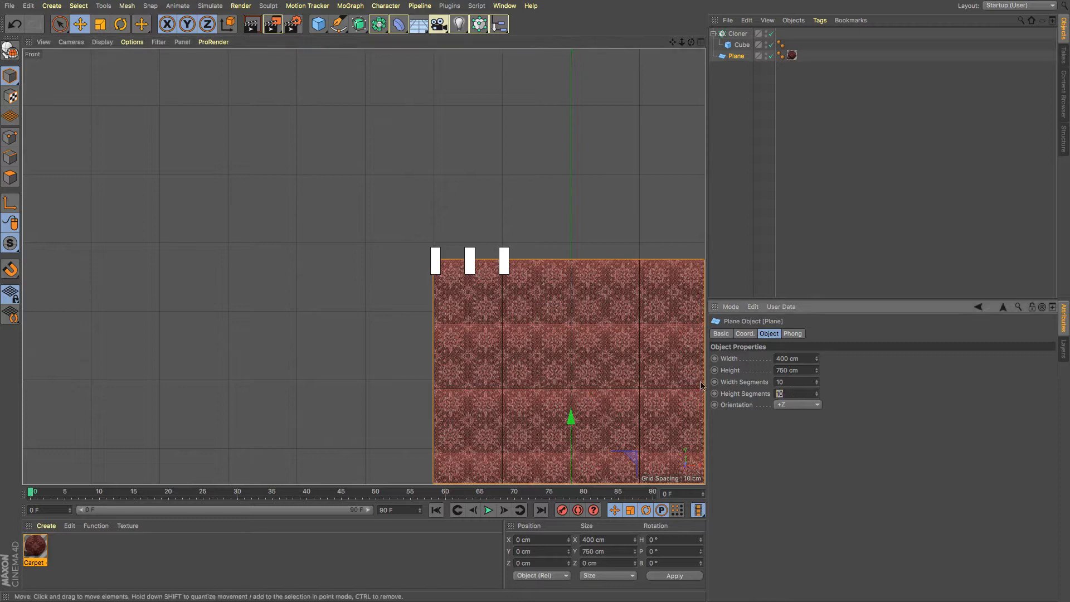
click(102, 42)
click(133, 158)
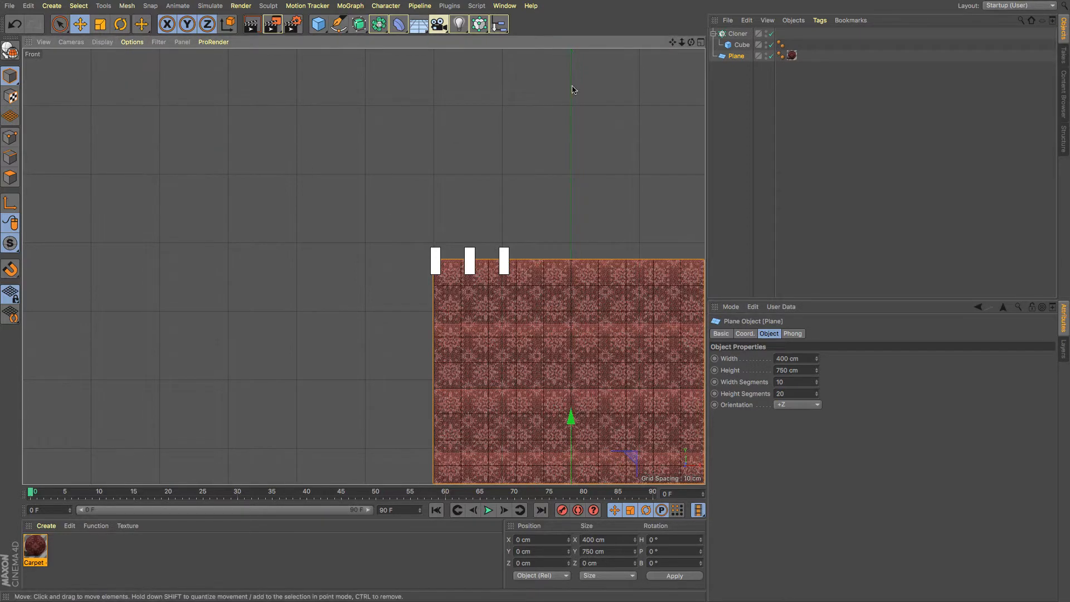
Step: Set the cloner's per-step X offset to 40 cm to match the plane's segment width
drag(674, 42, 553, 32)
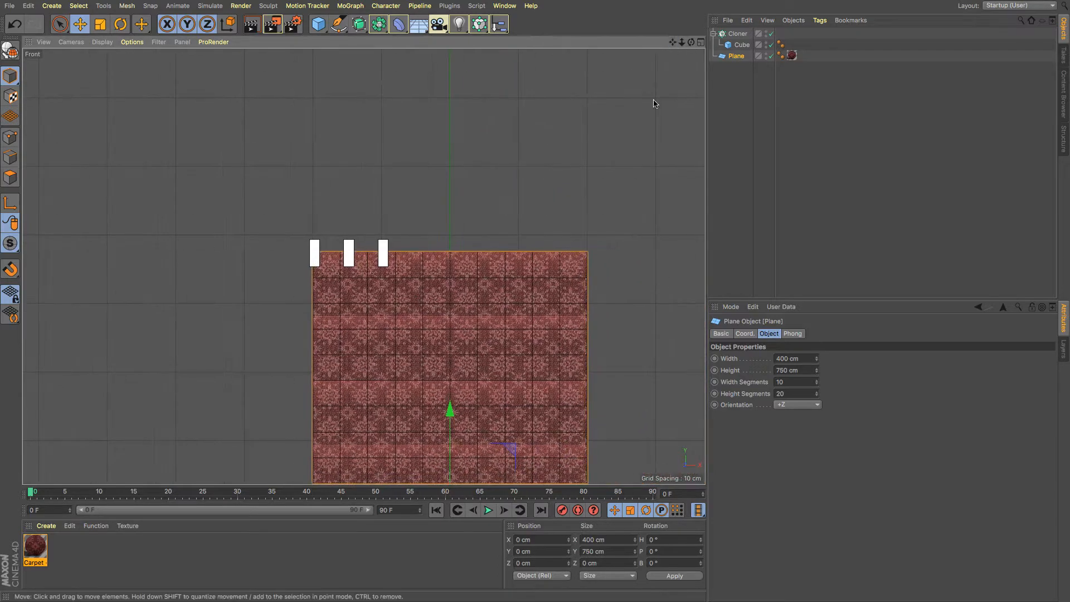
scroll(520, 202, down, 3)
scroll(521, 204, up, 4)
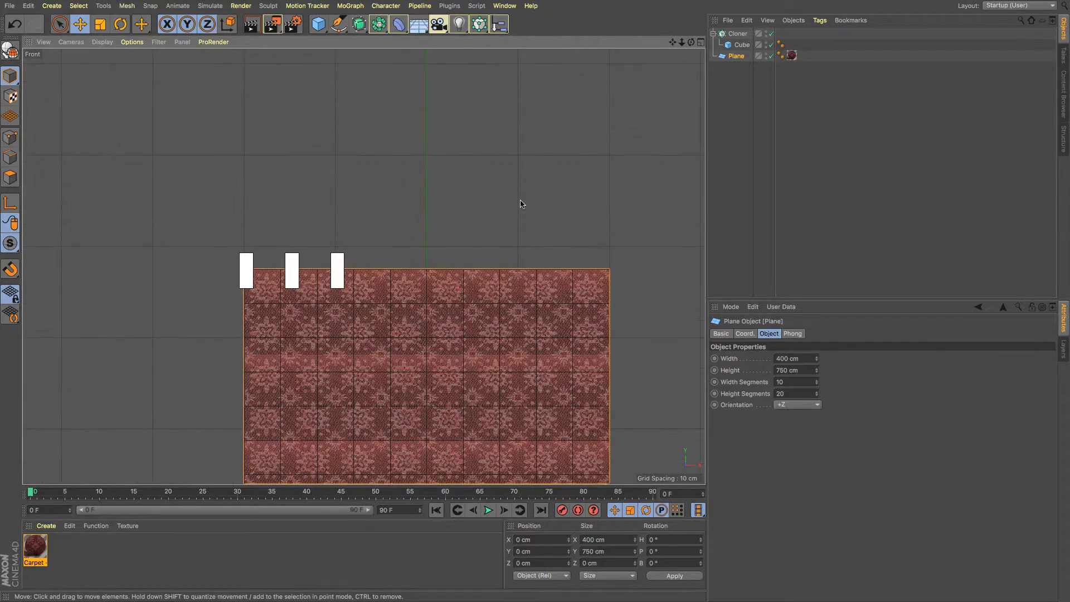
scroll(521, 204, up, 1)
drag(673, 42, 737, 17)
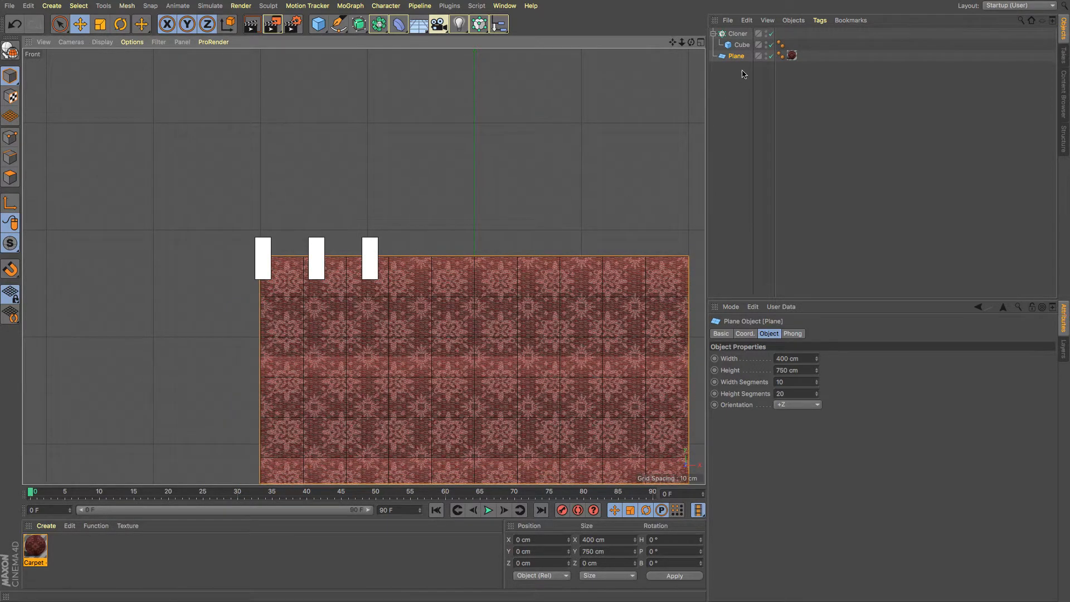
click(737, 33)
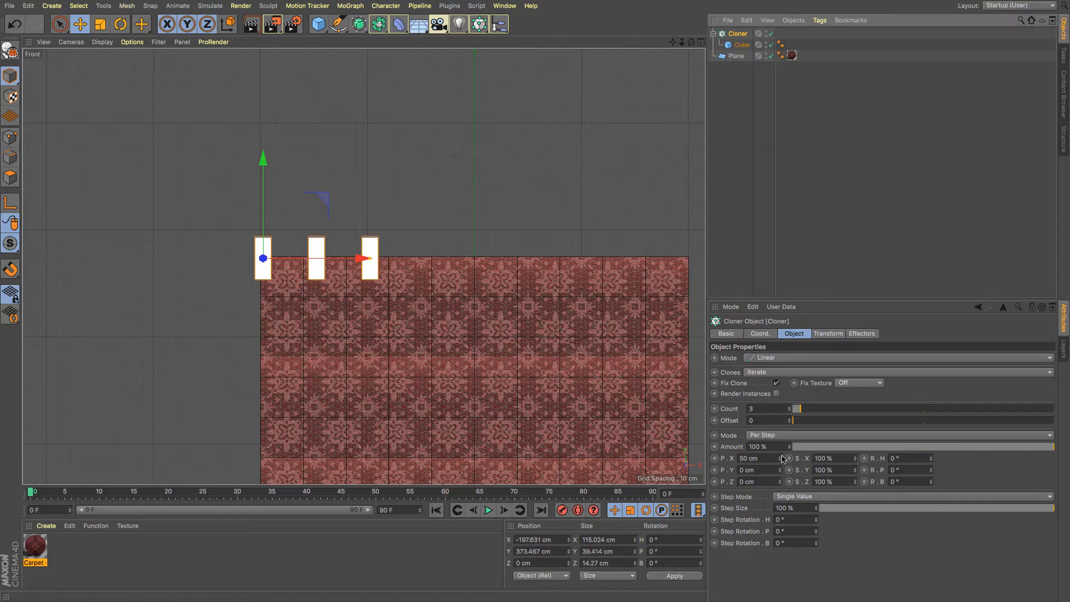
drag(782, 458, 715, 466)
text(40)
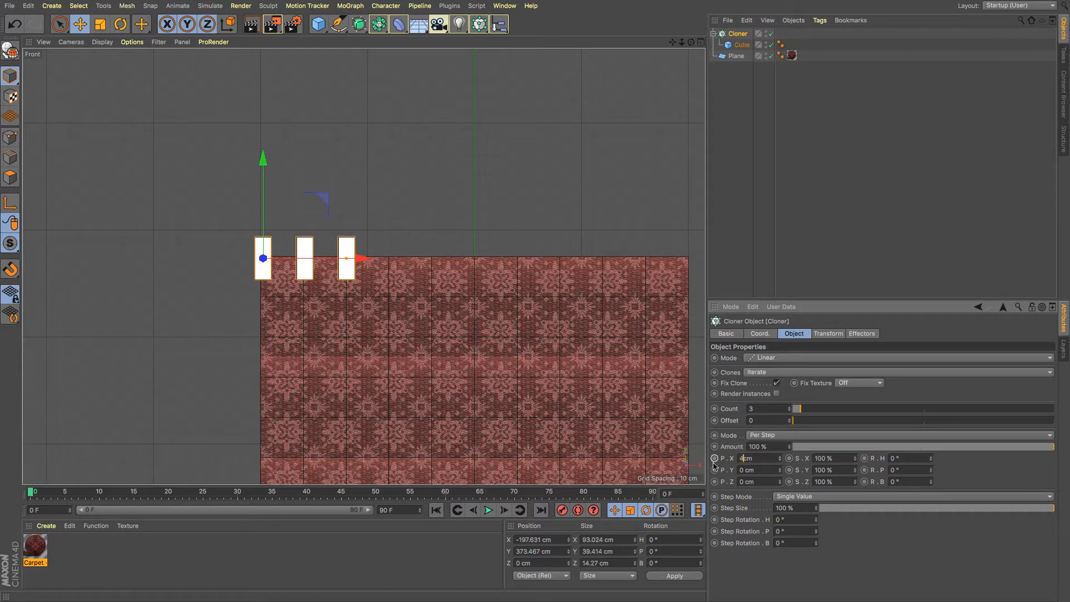
key(Return)
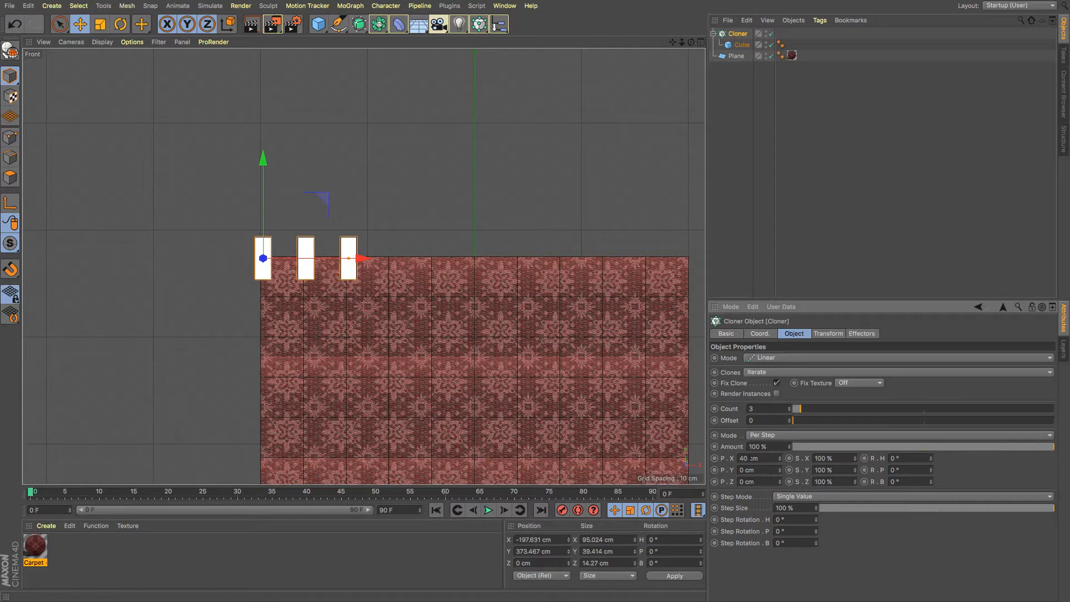
Step: Align the first clone with the plane's left edge by setting the cloner's X position to -200 cm
drag(362, 262, 359, 262)
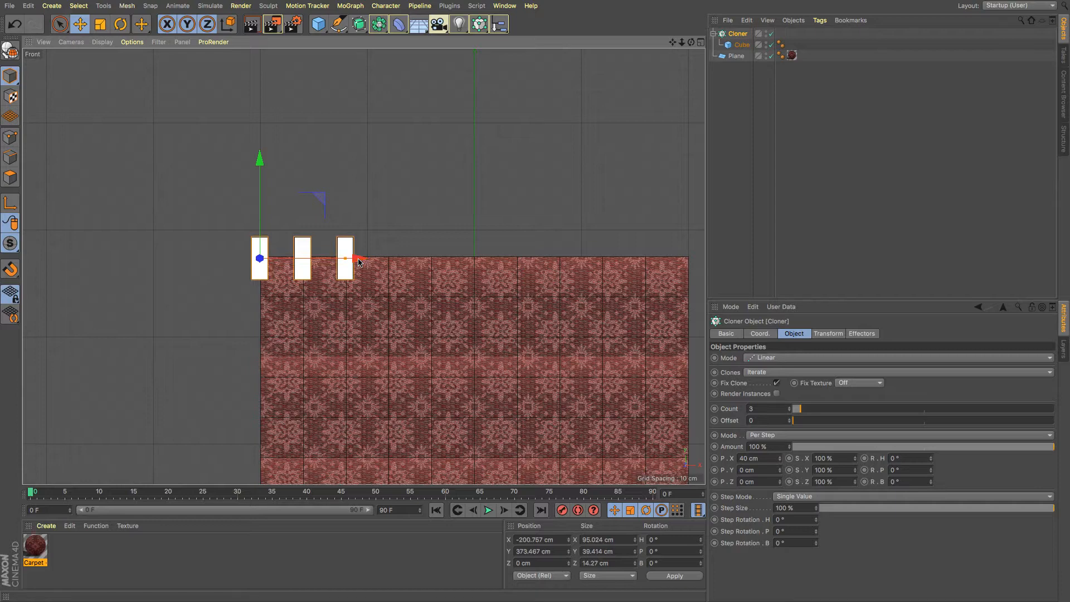
double_click(560, 540)
text(-200)
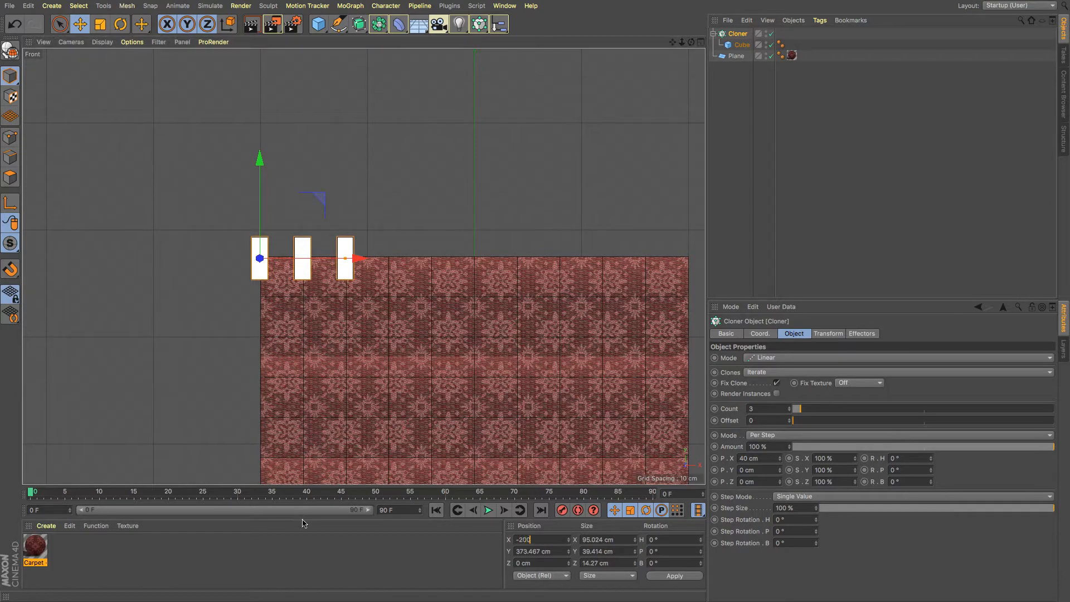
key(Return)
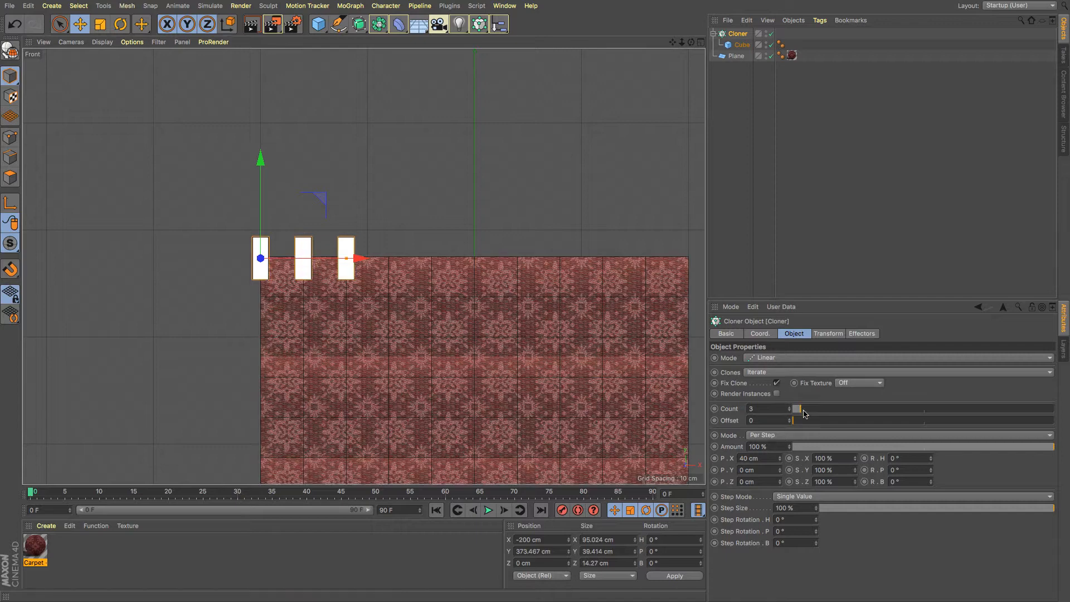
Step: Set the cloner's count to 11 and lower it to about 355 cm in Y, level with the plane's upper edge
drag(803, 412, 826, 413)
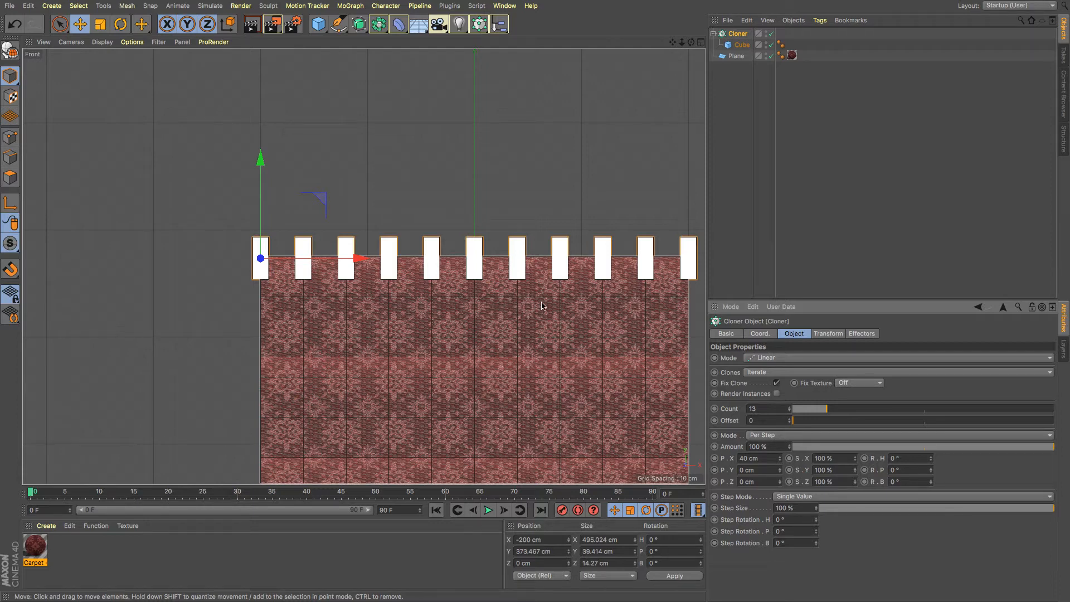
drag(261, 161, 264, 178)
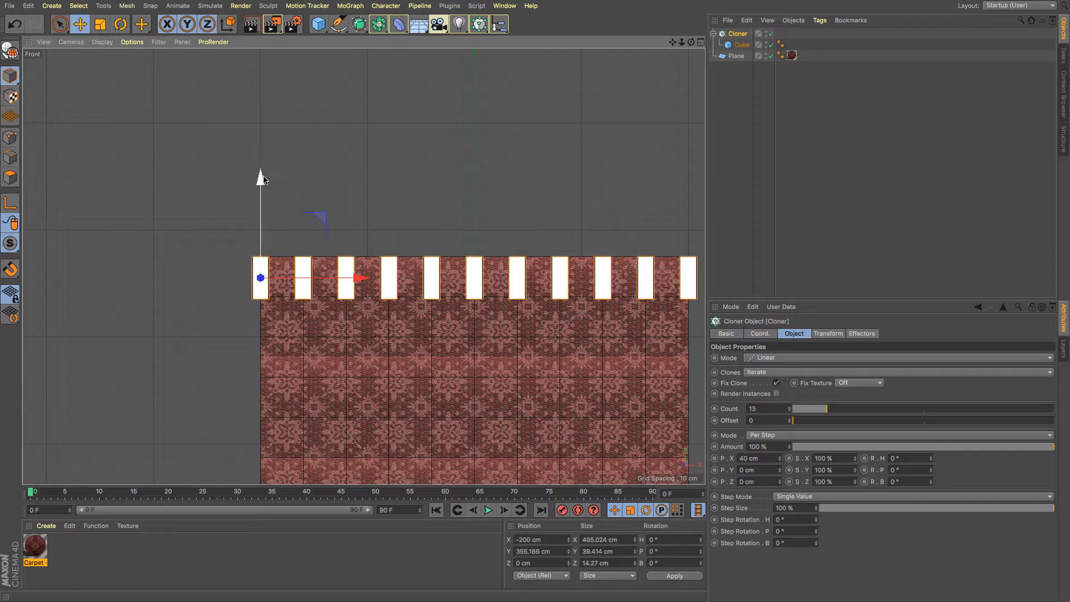
key(F1)
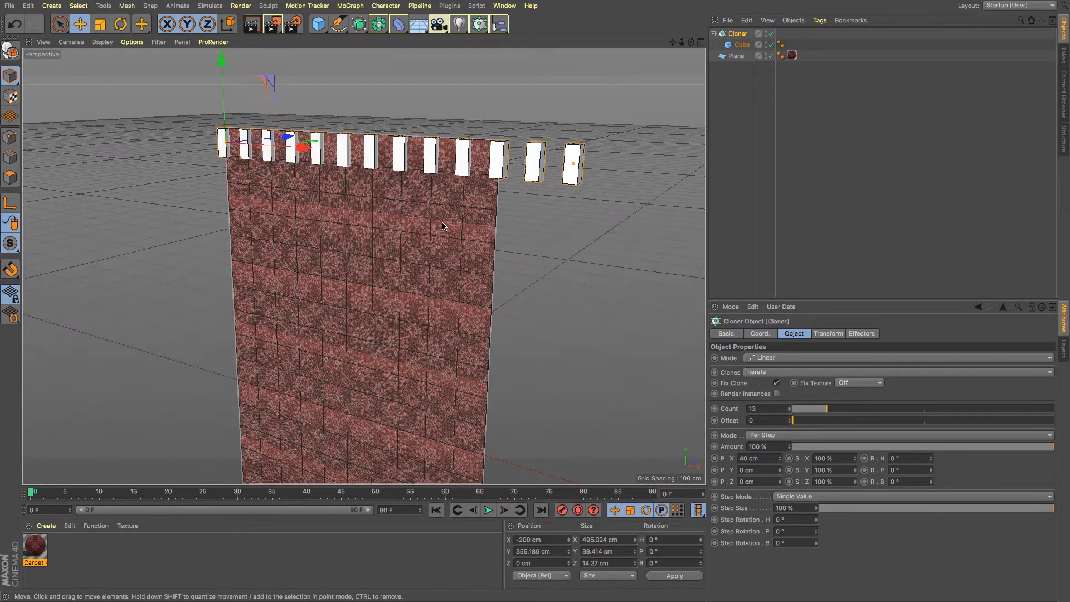
click(790, 412)
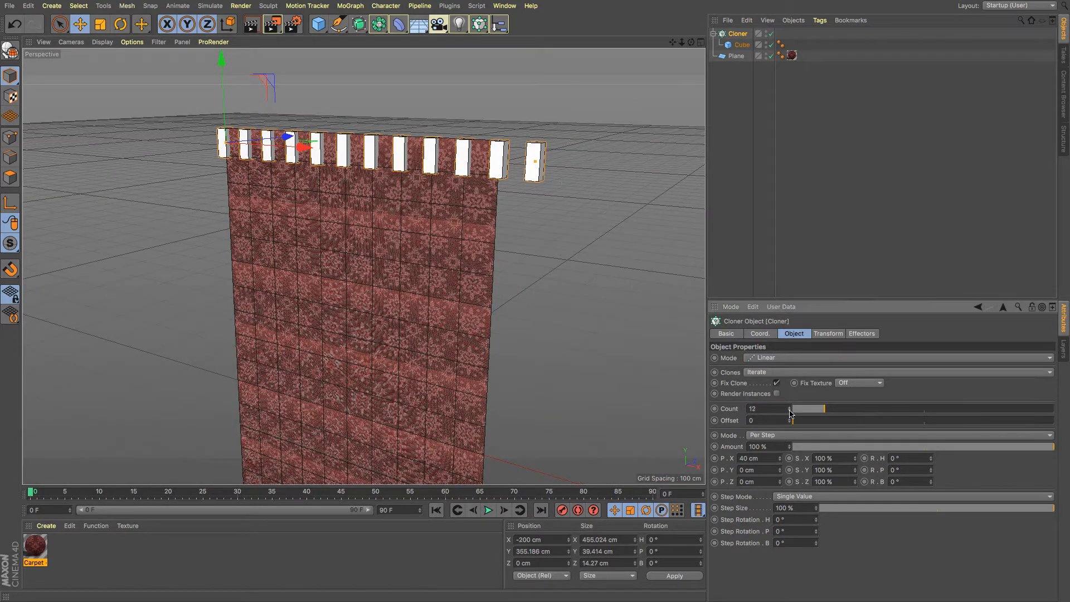
click(790, 412)
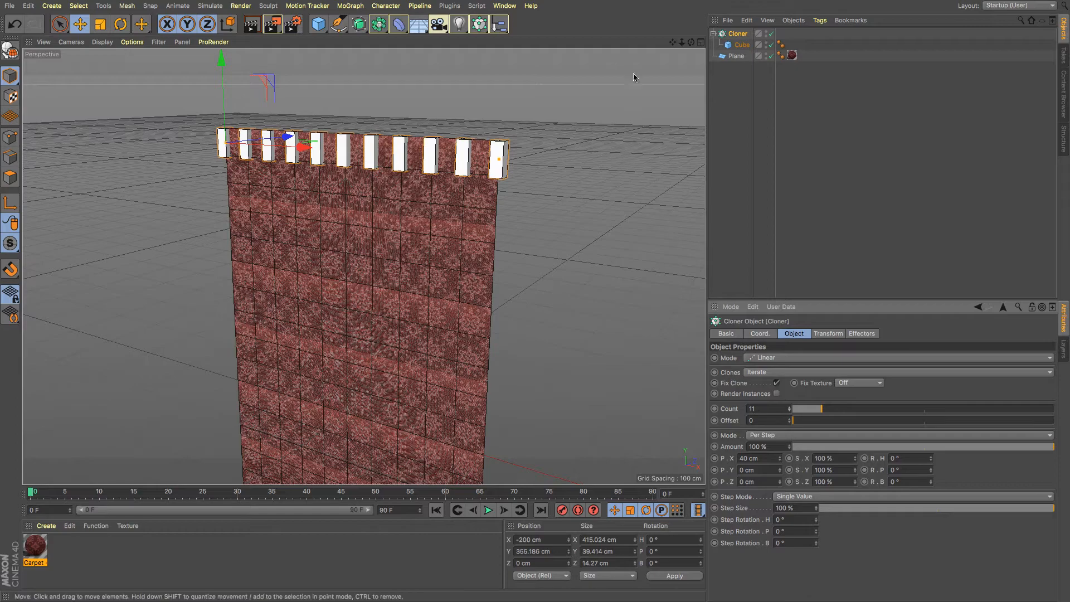
Step: Create a polygon copy of the carpet plane from its current state and disable the original parametric plane
mouse_move(691, 42)
mouse_down()
mouse_move(605, 55)
mouse_move(585, 36)
mouse_move(689, 47)
mouse_up()
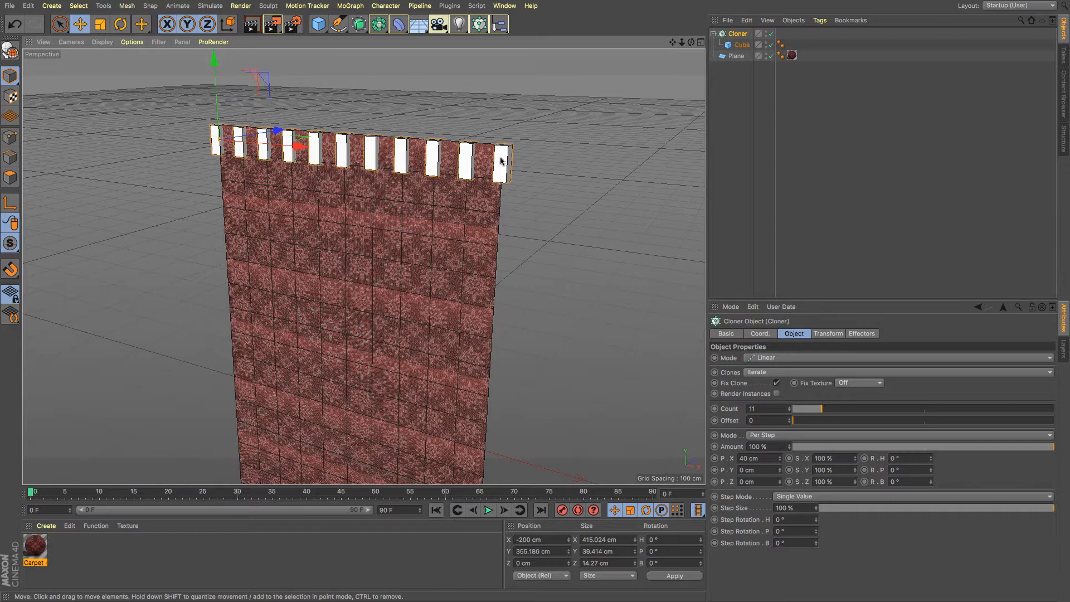
click(736, 56)
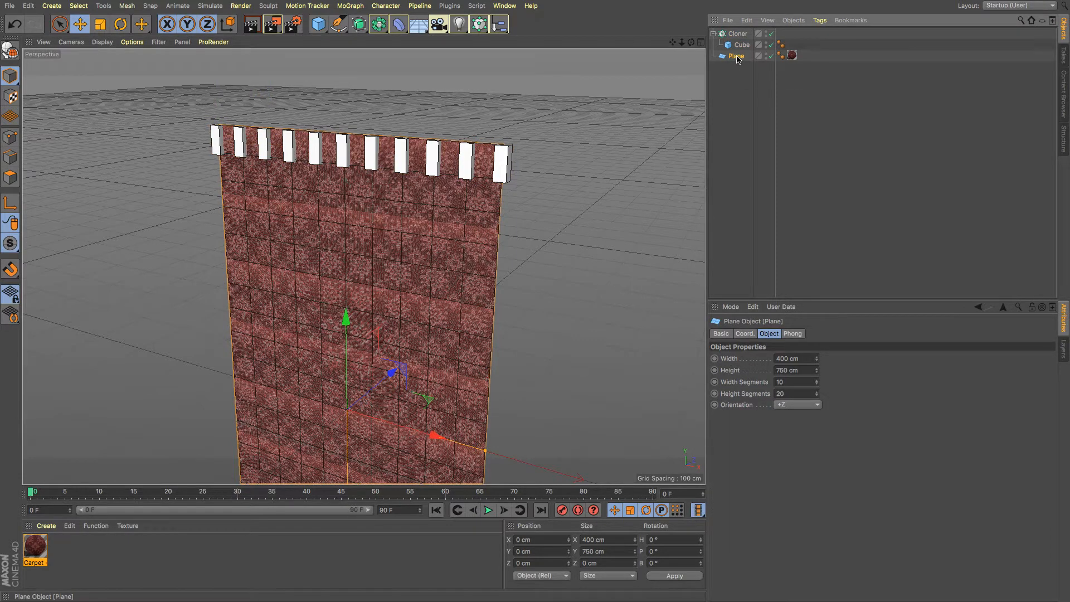
right_click(736, 58)
click(802, 344)
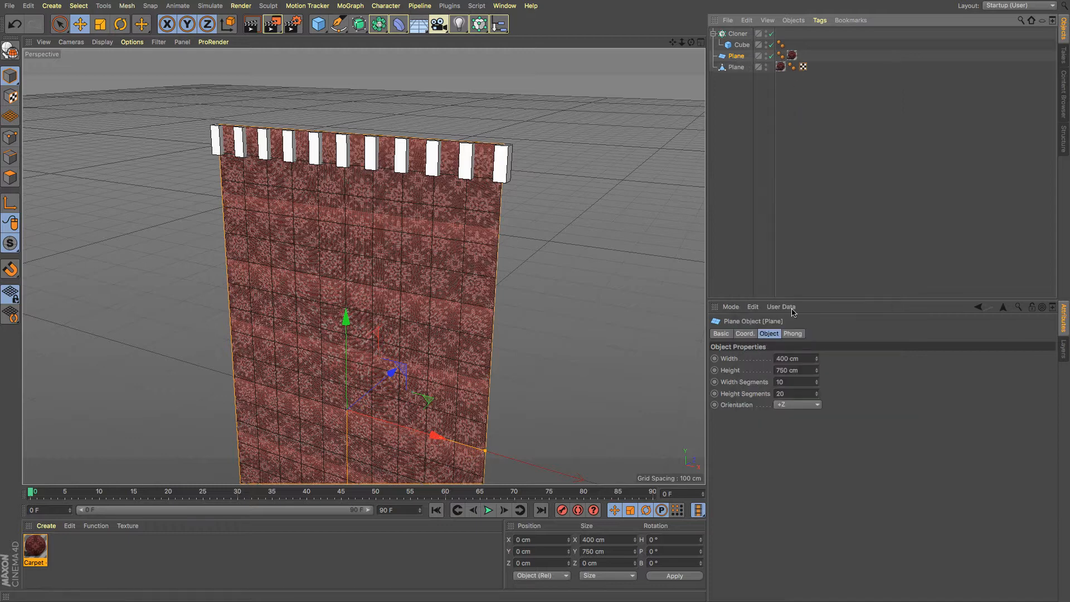
click(767, 55)
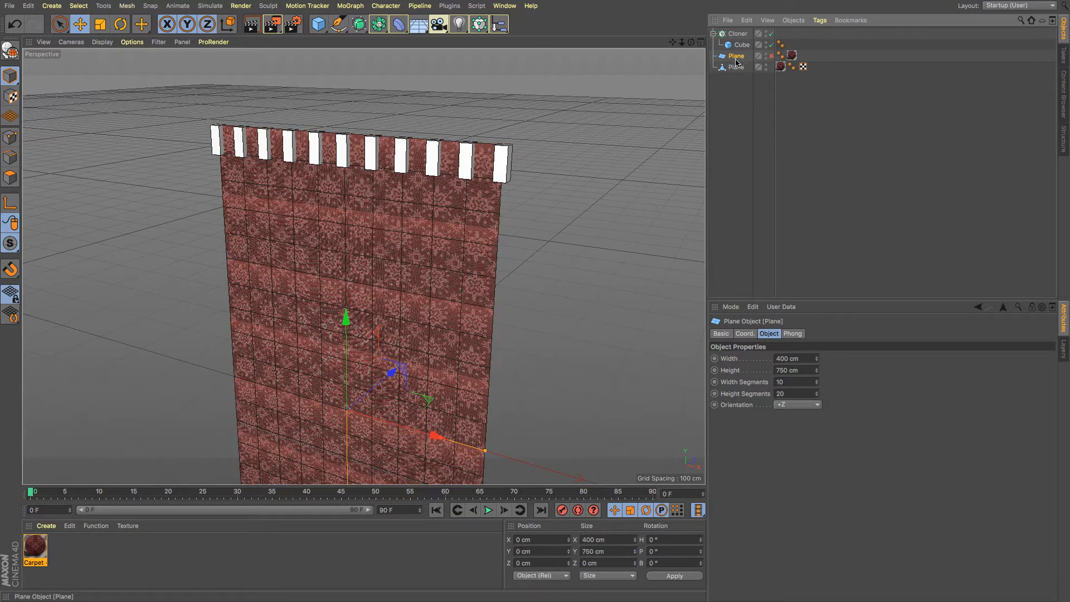
Step: Group the original plane under a null named Backup and hide that null in the viewport and renderer
drag(737, 61, 734, 99)
key(alt+g)
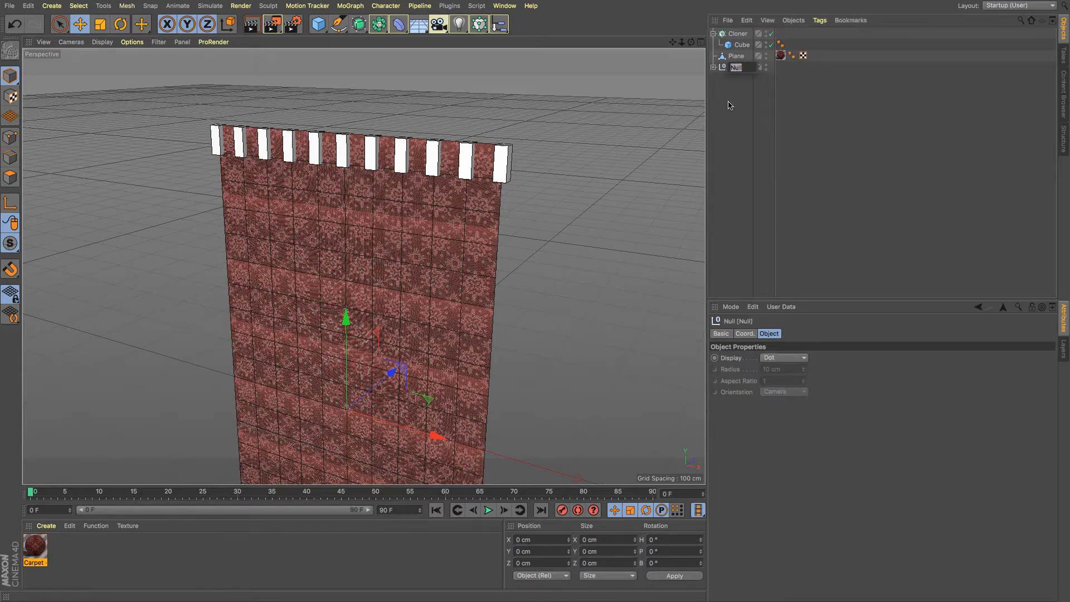
text(Backup)
key(Return)
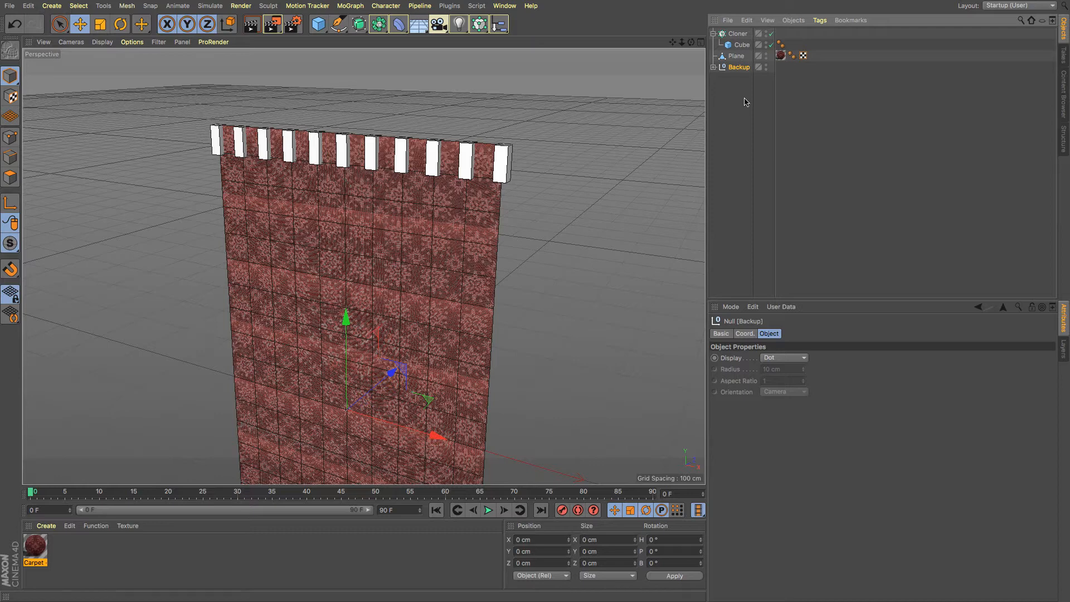
click(766, 68)
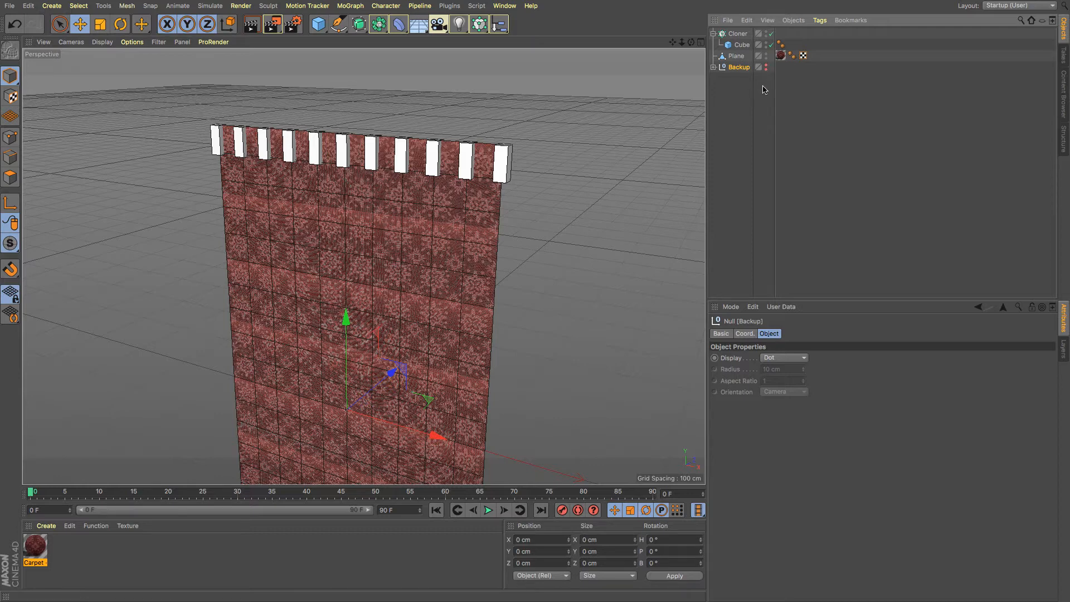
Step: Create a polygon copy of the cloner with Current State to Object and expand the resulting null to show its cubes
click(738, 34)
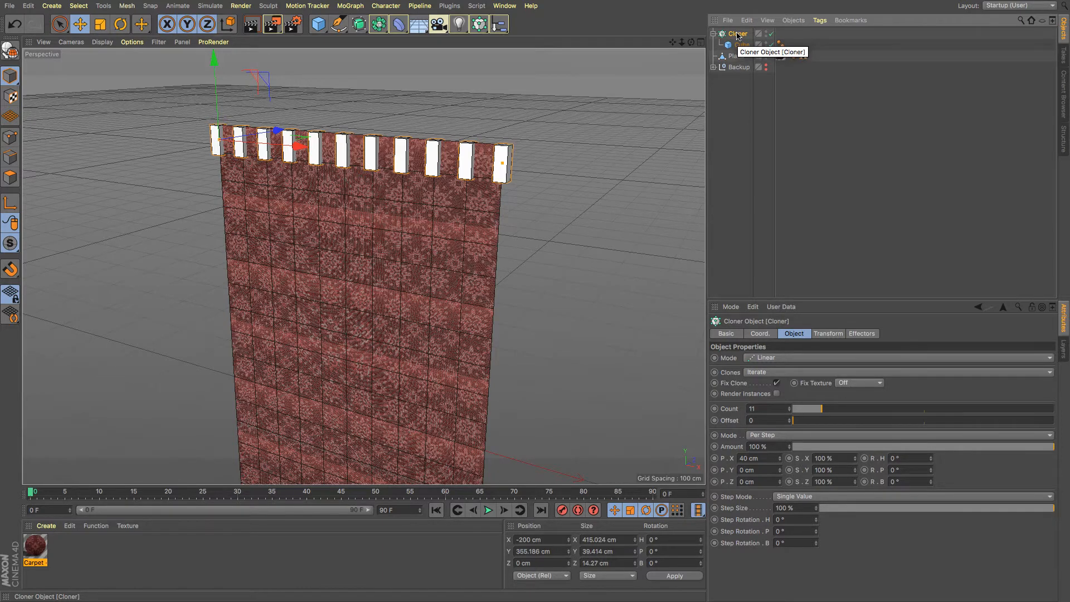
right_click(737, 34)
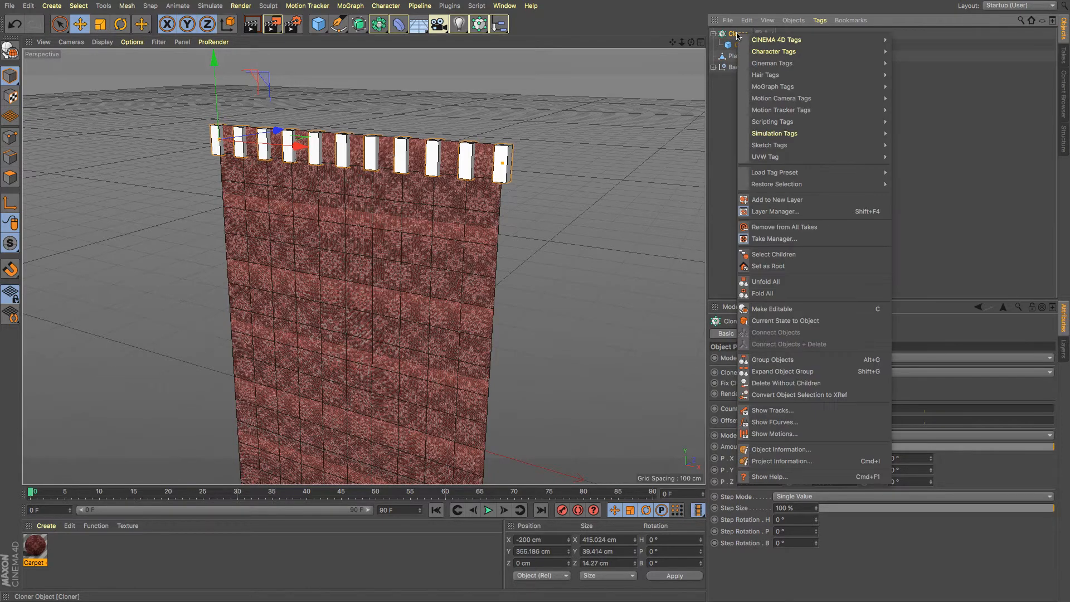
click(808, 320)
click(714, 56)
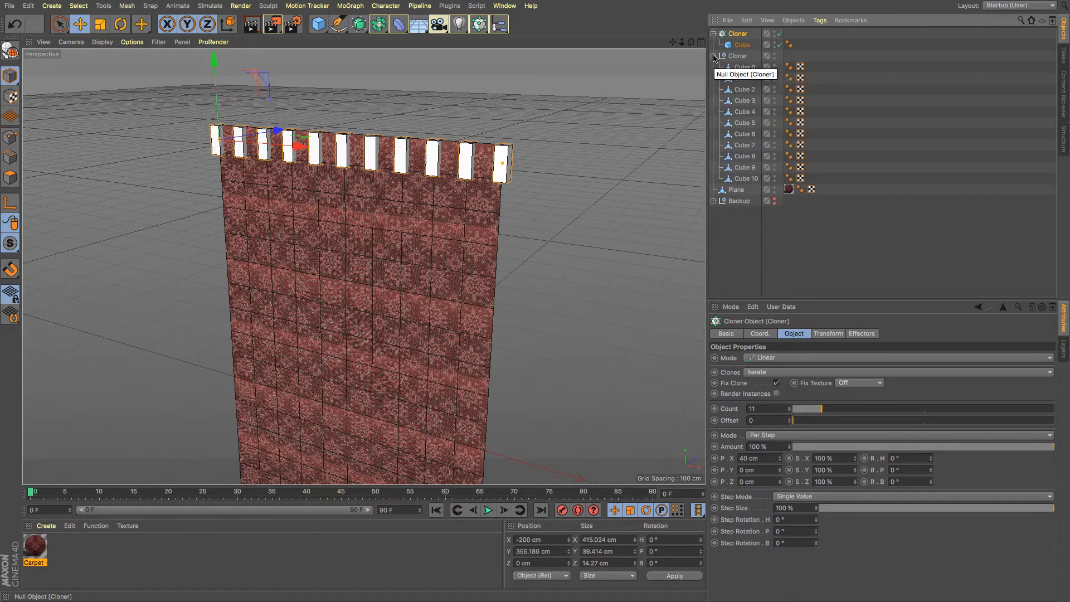
click(744, 67)
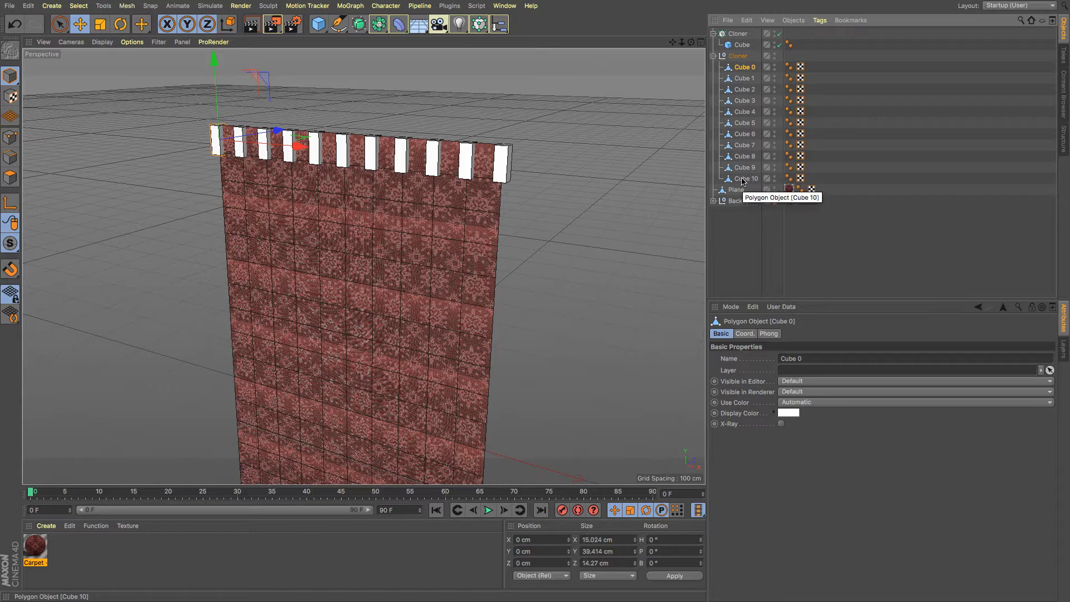
Step: Move the original cloner into the Backup null
click(713, 33)
drag(733, 35, 734, 191)
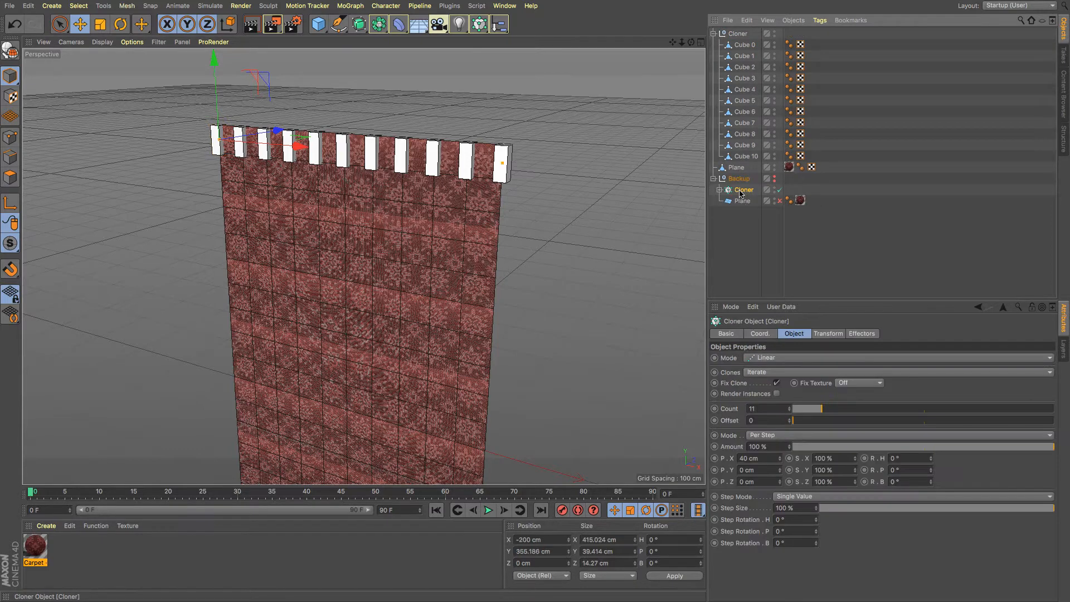
click(713, 179)
Step: Merge the cubes from Cube 0 to Cube 10 into one polygon object with Connect Objects + Delete
click(742, 154)
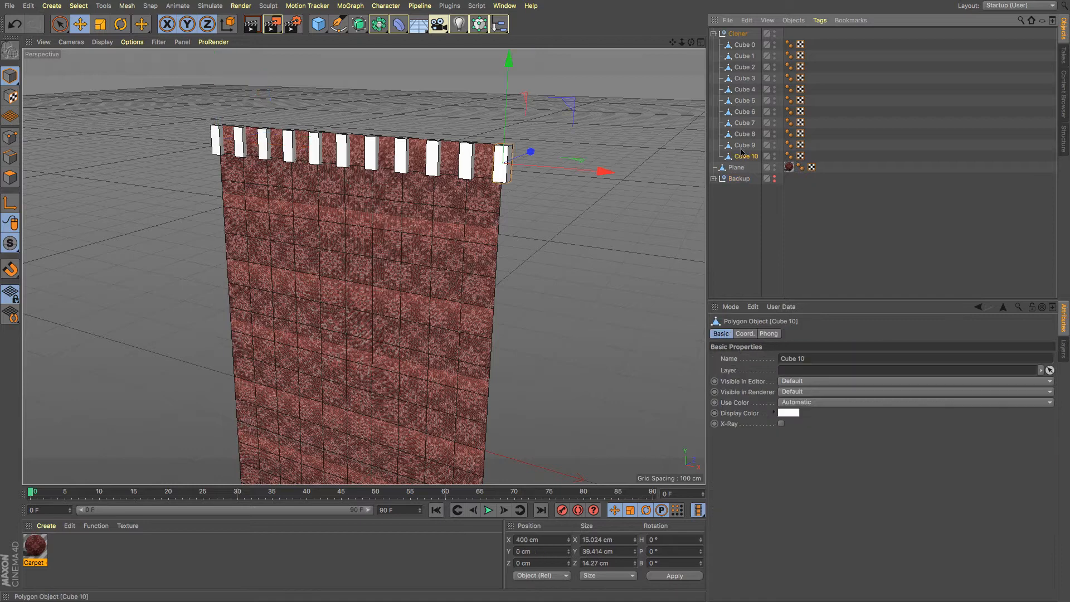
shift+click(742, 46)
right_click(741, 48)
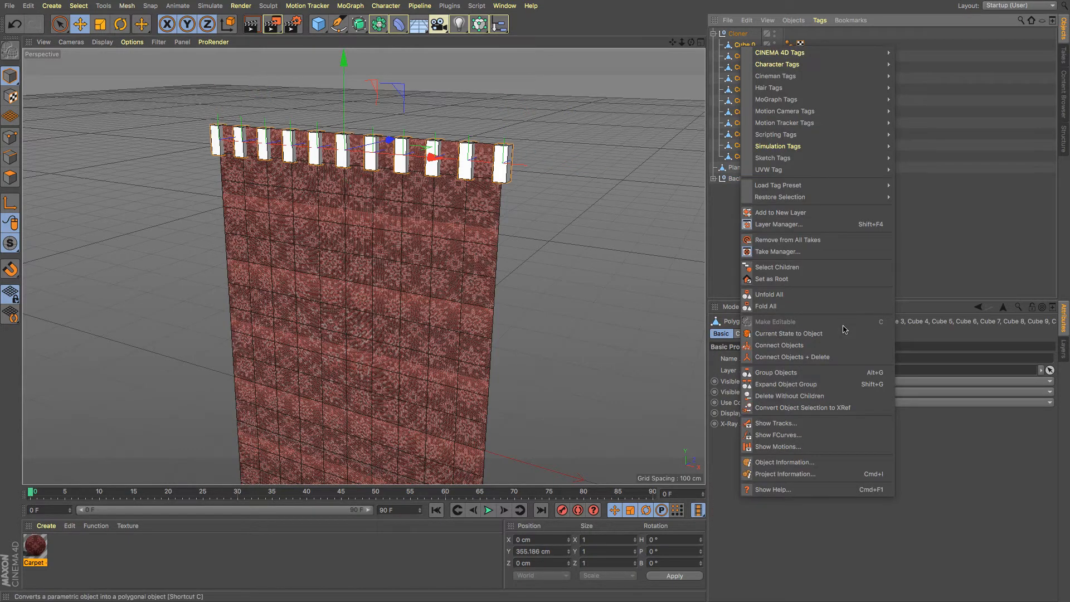
click(836, 357)
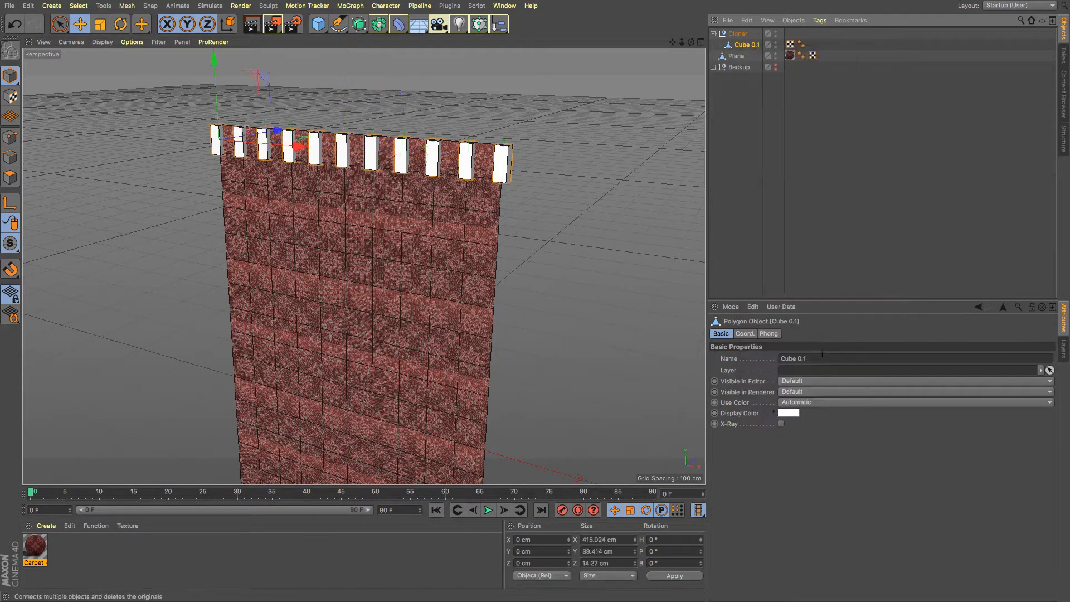
Step: Take the merged cube object out of the Cloner null and delete the empty null
drag(739, 45, 737, 51)
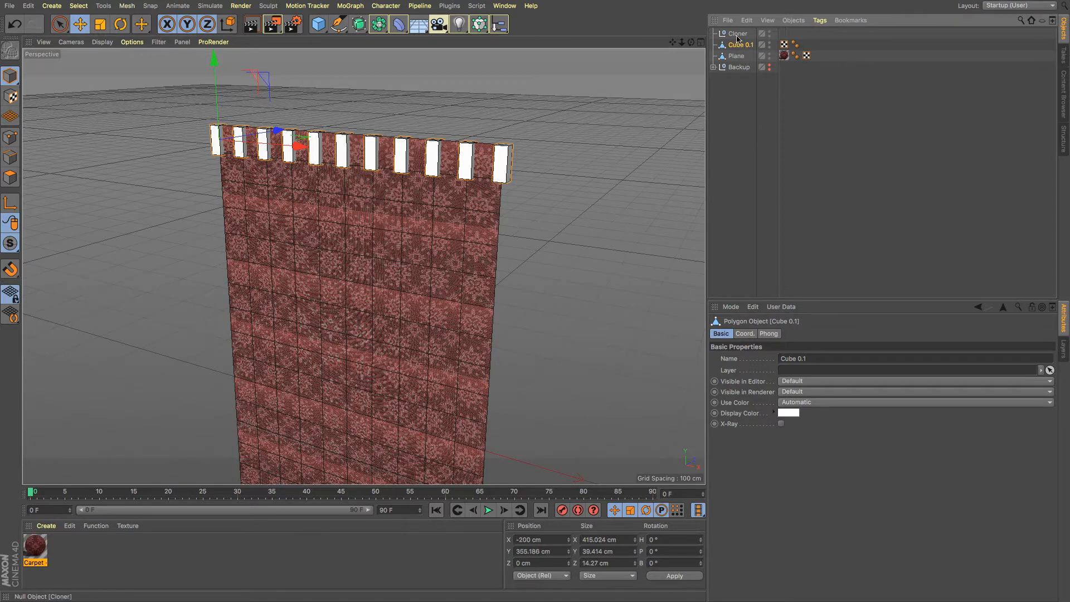
click(738, 35)
key(Delete)
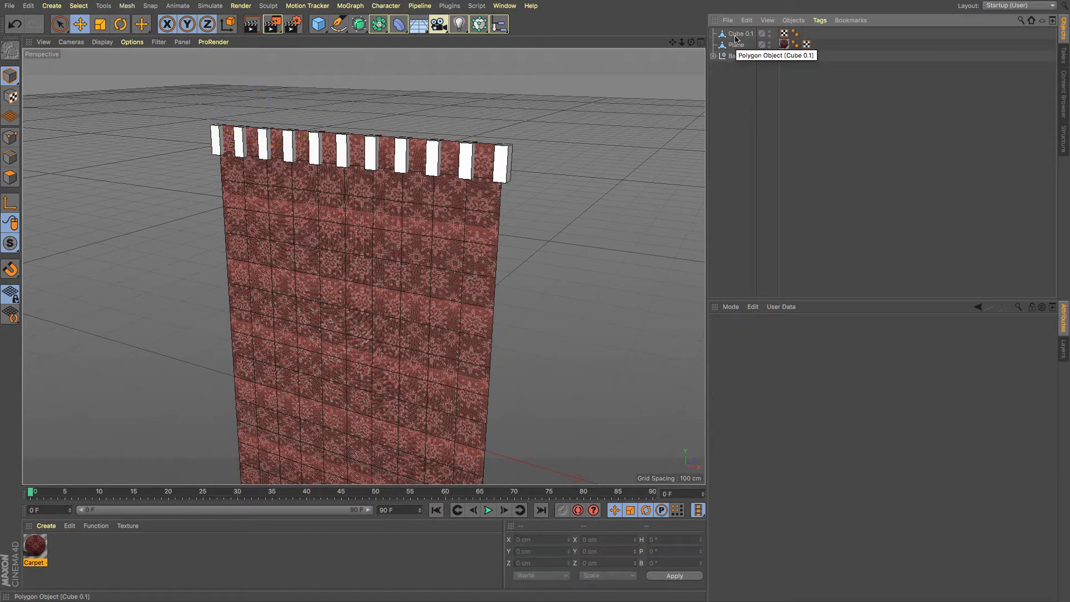
Step: Rename the merged cube object as Curtain Hooks and the polygon plane as Curtain
click(736, 38)
double_click(735, 36)
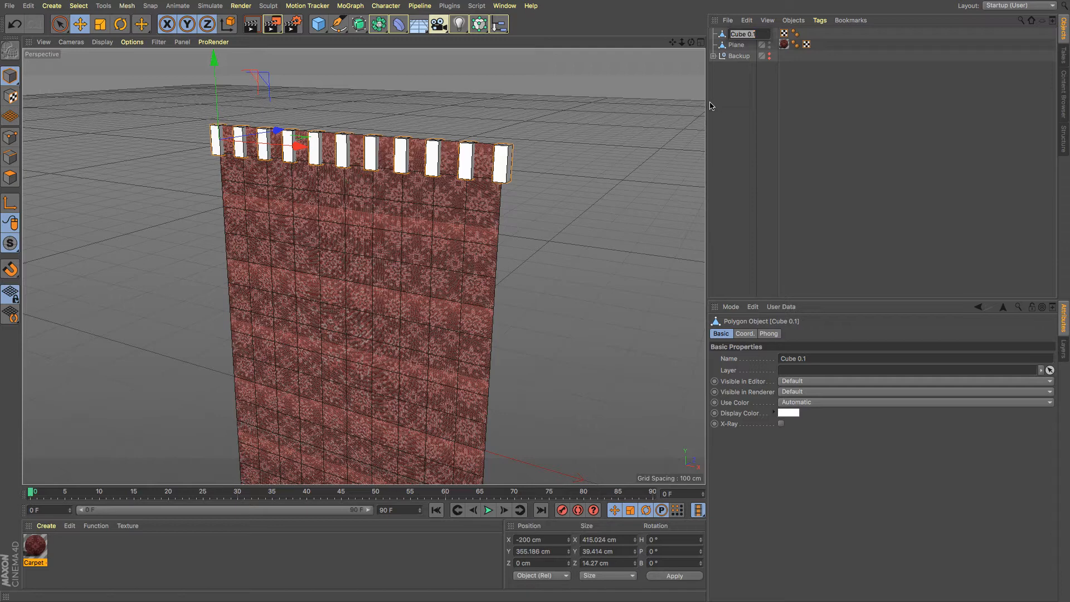
text(C)
text(urtain Hooks)
key(Return)
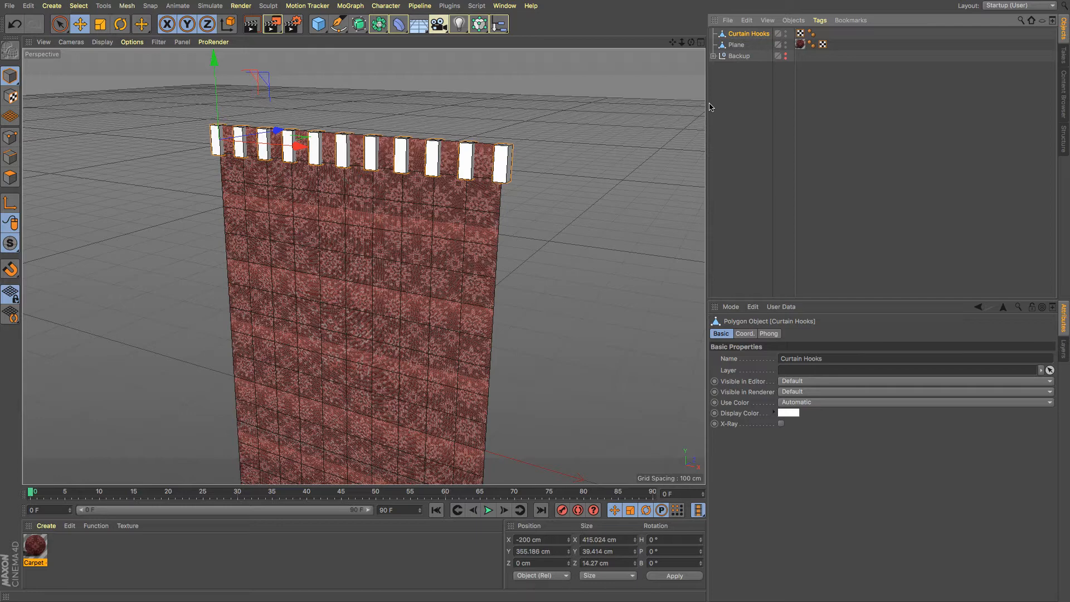
double_click(736, 45)
text(Curtain)
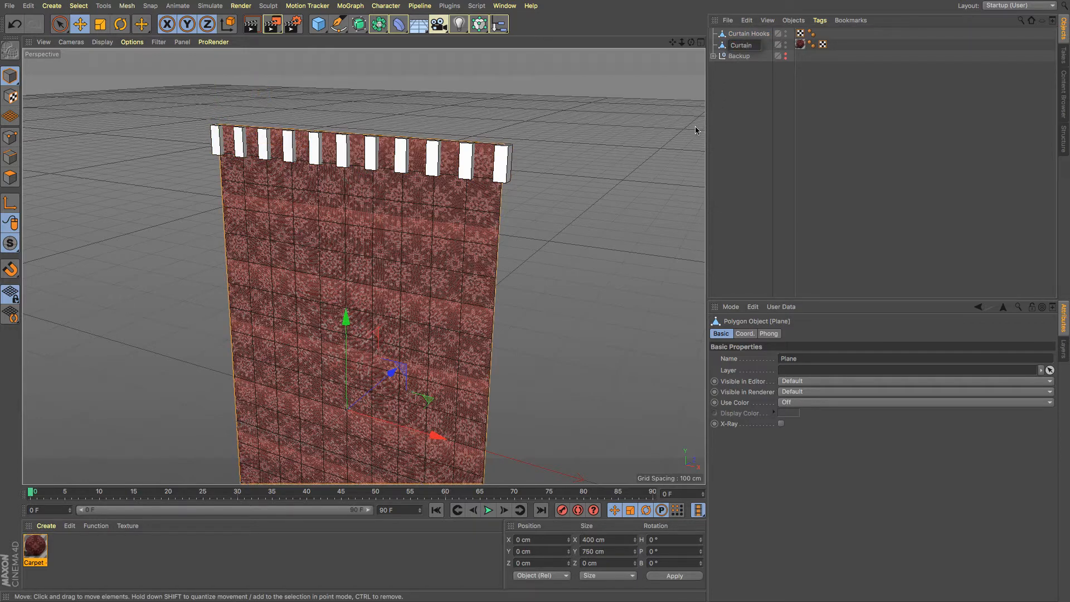
key(Return)
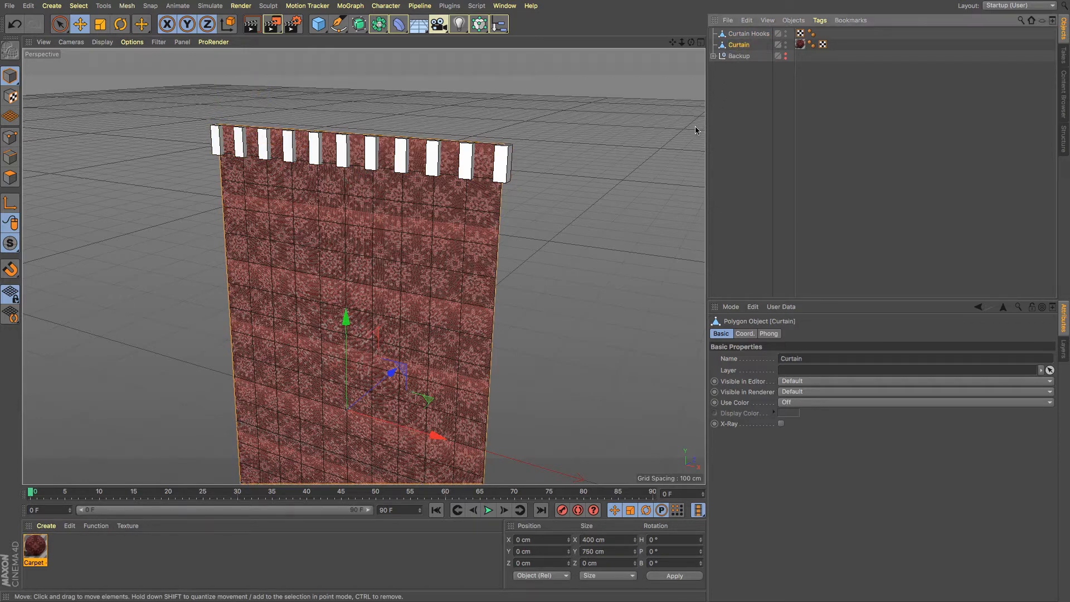
Step: Move Curtain Hooks along Z to about 7.6 cm, so the blocks sit behind the curtain
click(736, 35)
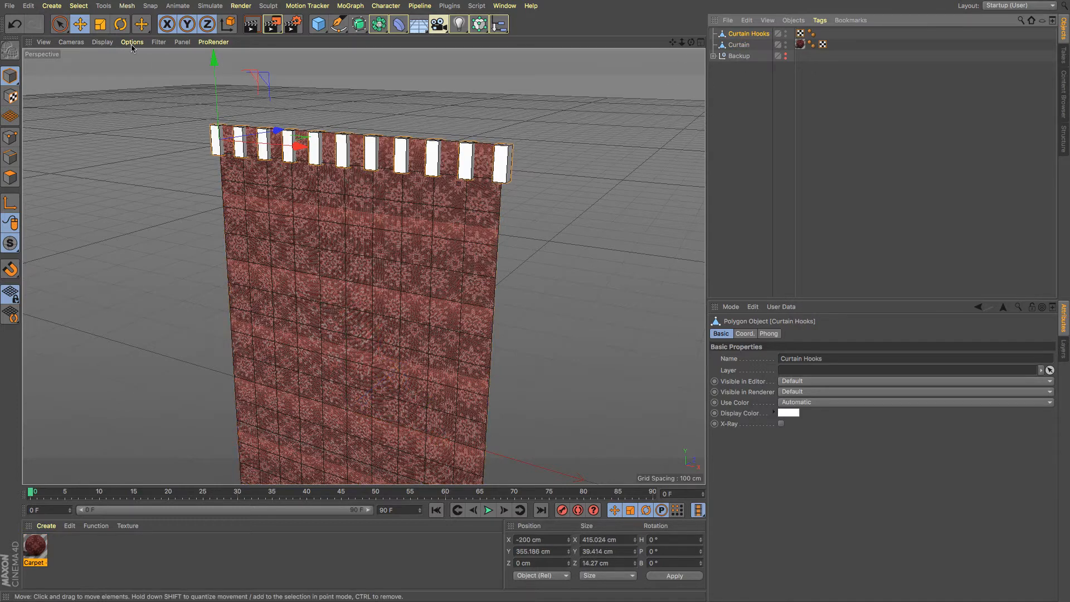
drag(281, 133, 285, 132)
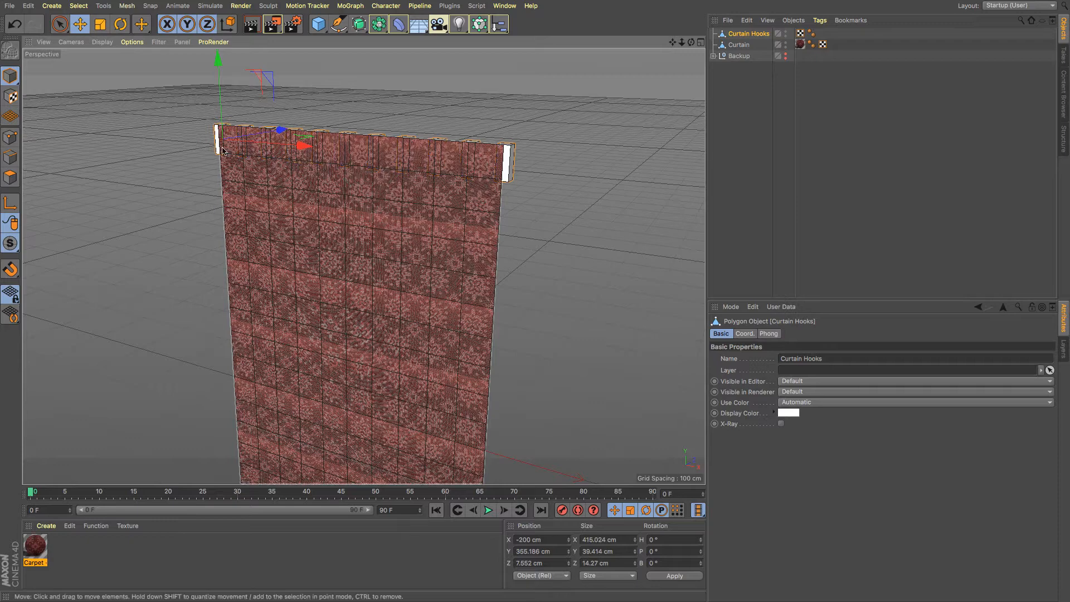
Step: Add a Cloth simulation tag to the Curtain object
click(742, 47)
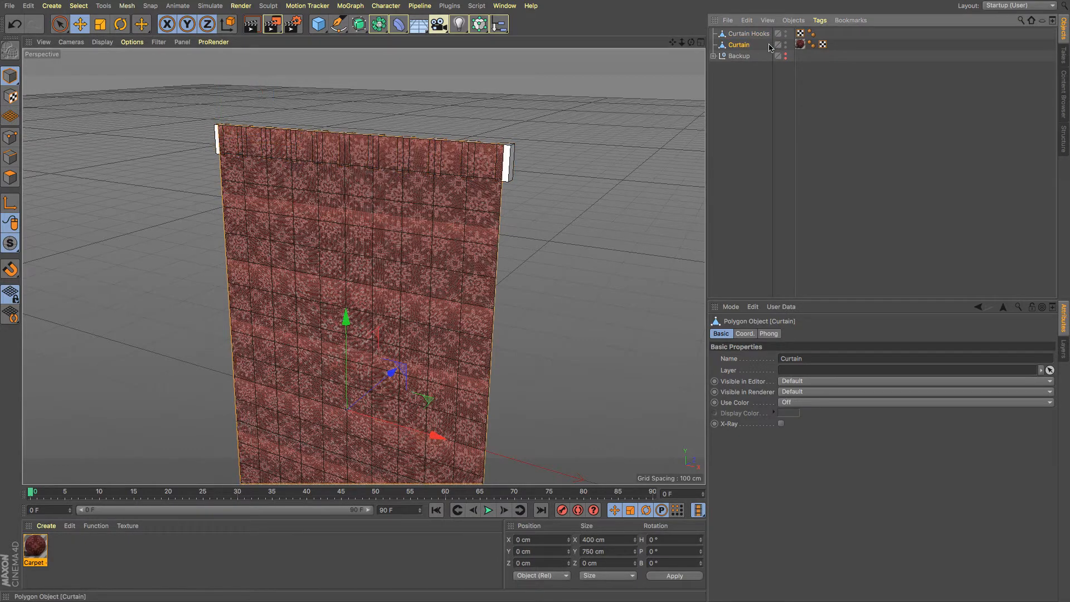
click(820, 20)
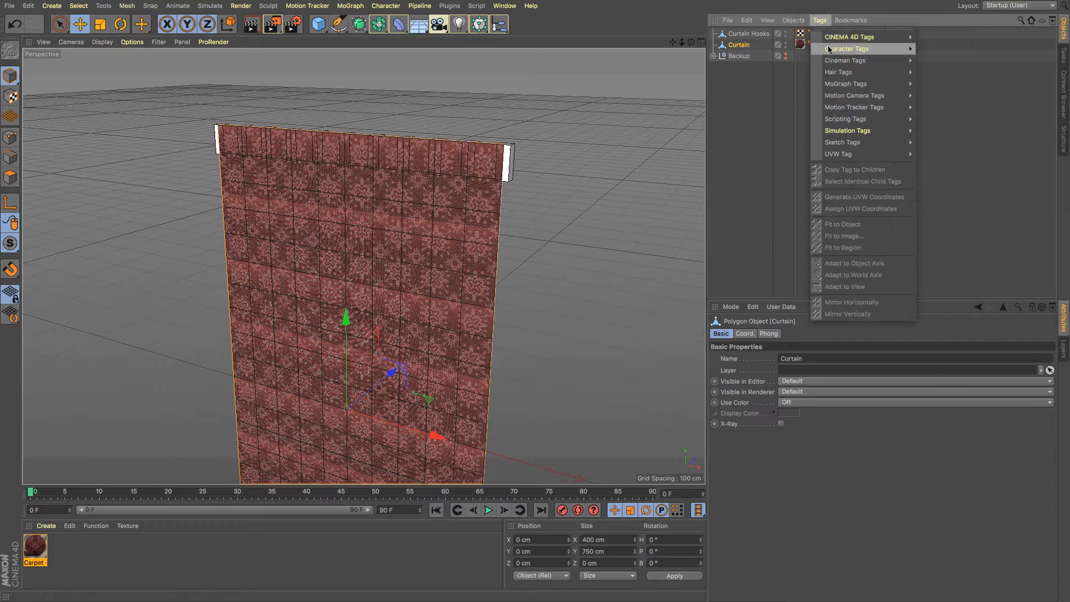
mouse_move(895, 135)
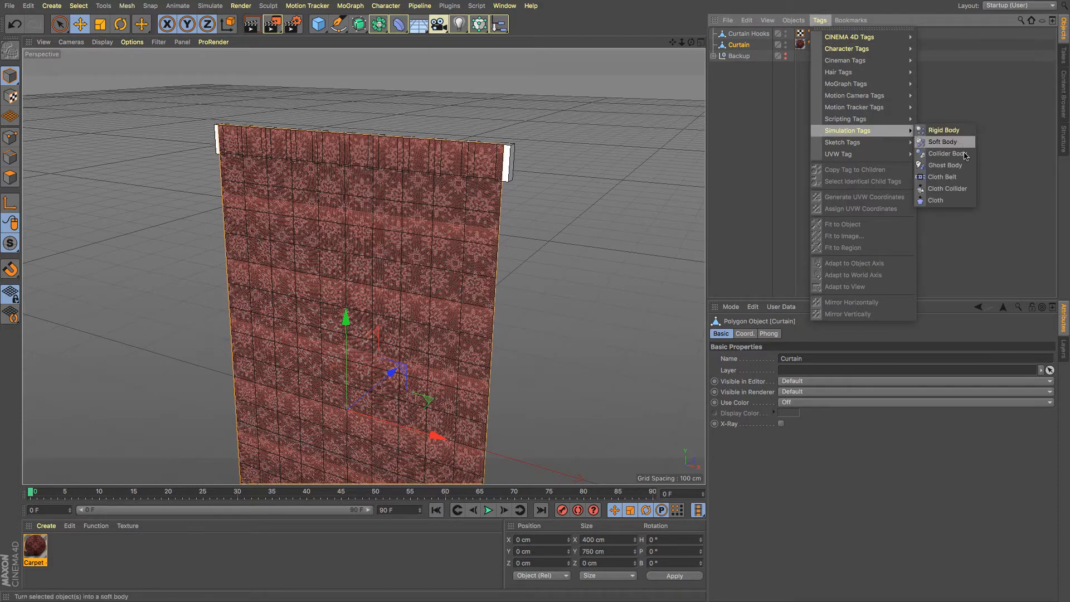
click(947, 201)
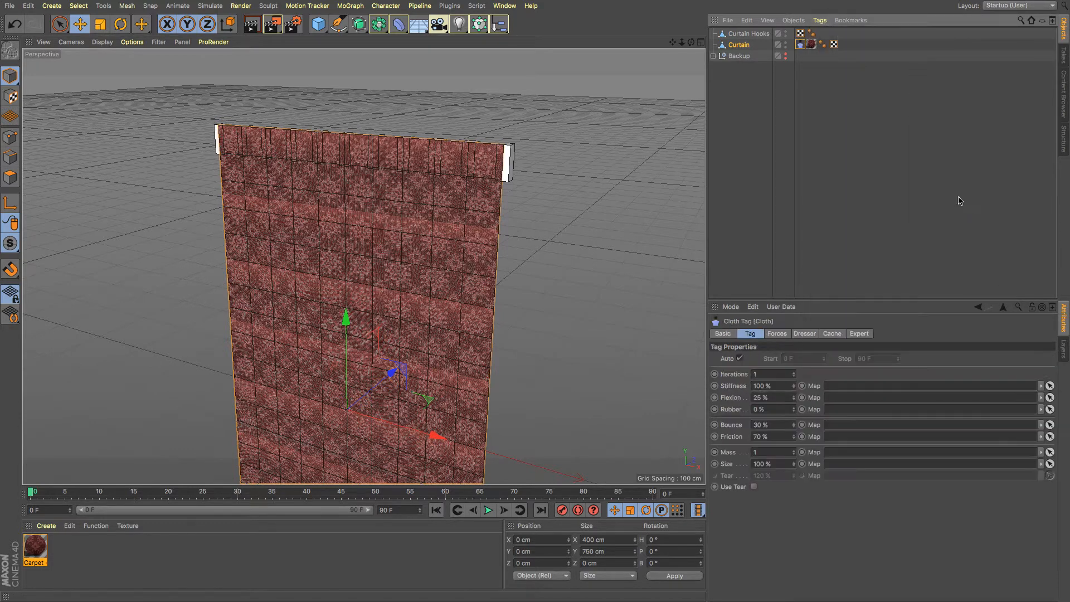
Step: Play the cloth simulation briefly to check the curtain's behaviour, and return to frame 0
click(488, 512)
click(488, 512)
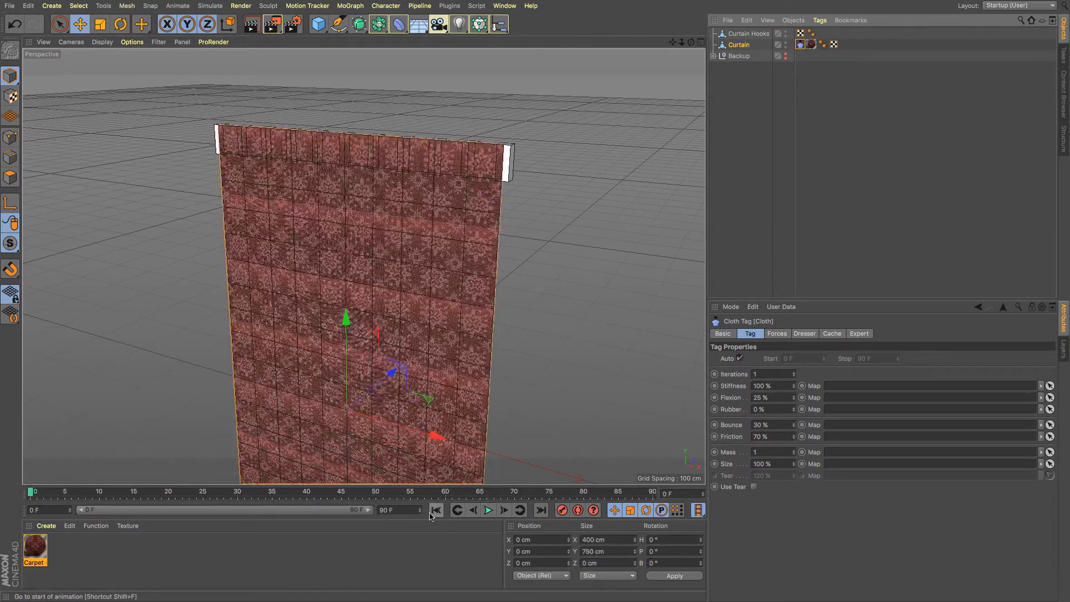
click(436, 510)
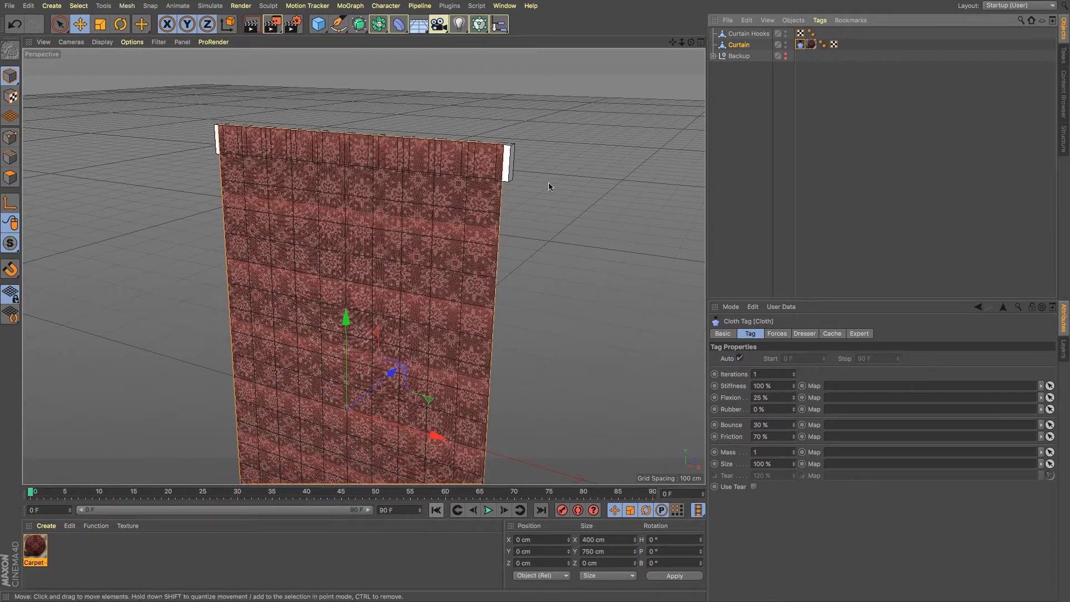
Step: Add a Cloth Belt tag to the Curtain with Curtain Hooks as its Belt on object, and test the simulation from frame 0
click(819, 23)
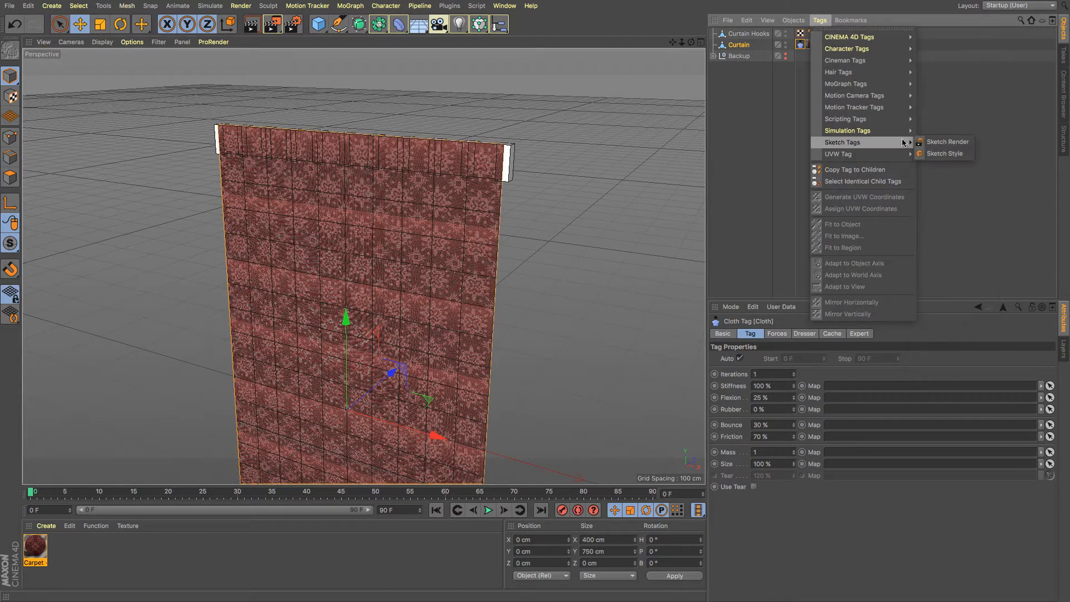
mouse_move(904, 134)
click(948, 176)
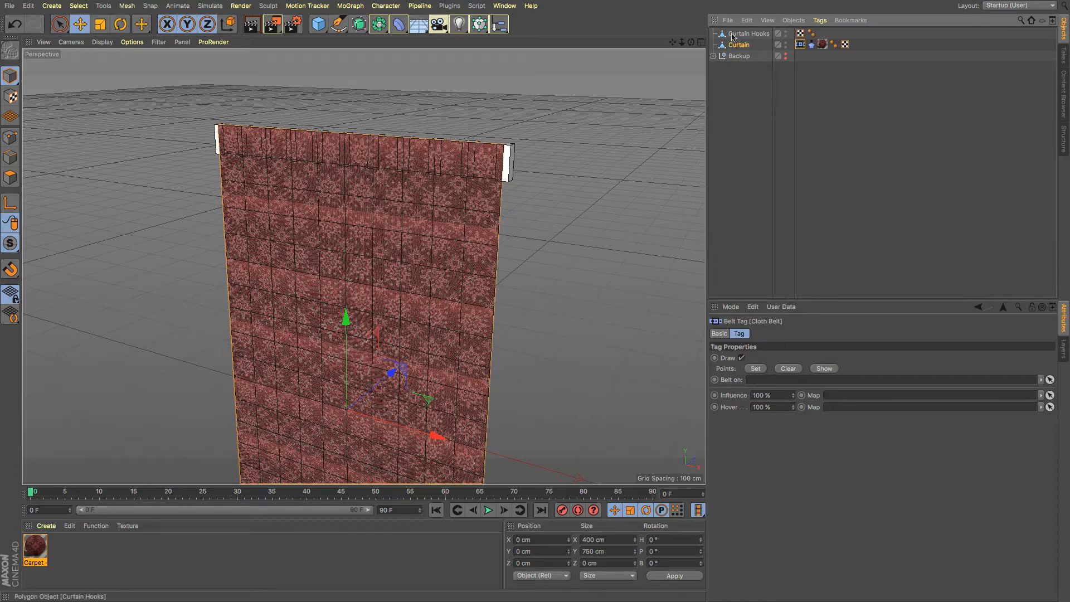
drag(737, 34, 758, 384)
click(489, 511)
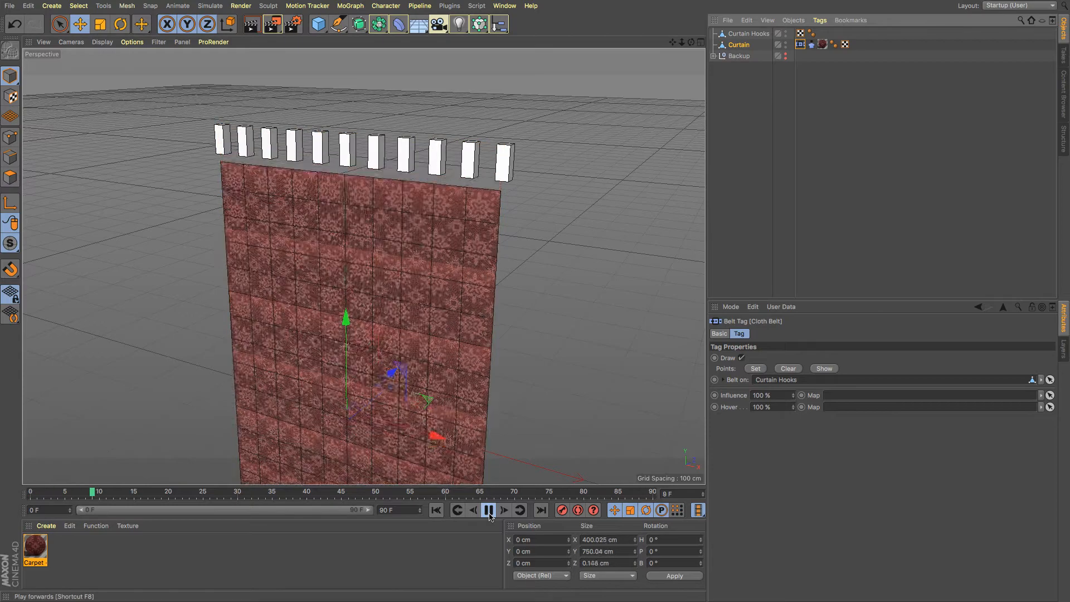
click(437, 510)
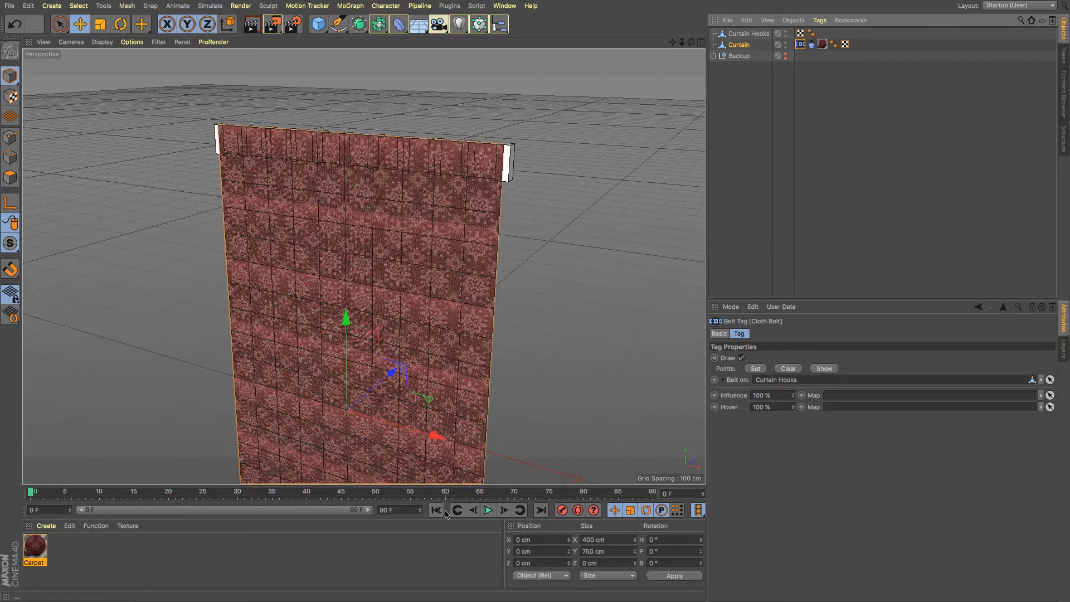
Step: Select the curtain's upper two rows of points with Live Selection and set them as the Cloth Belt tag's points
click(14, 138)
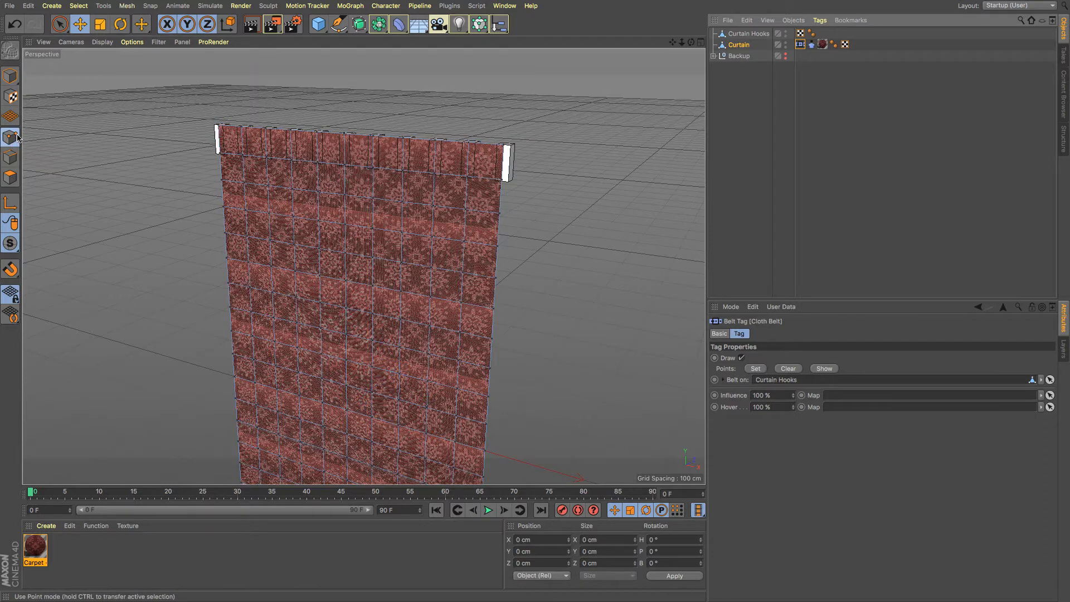
click(59, 24)
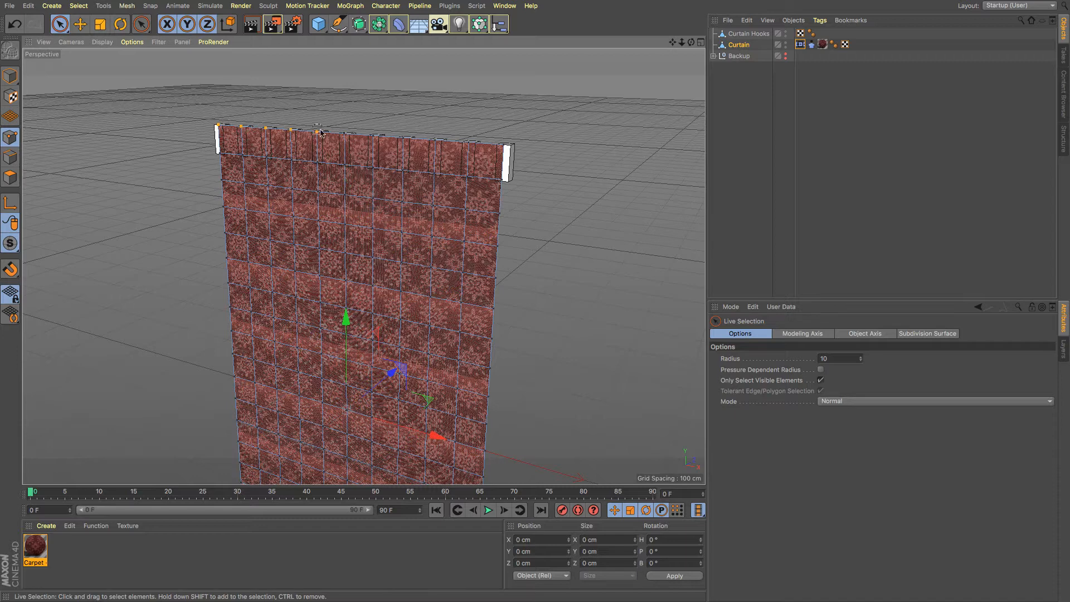
shift+click(504, 146)
shift+drag(291, 162, 217, 153)
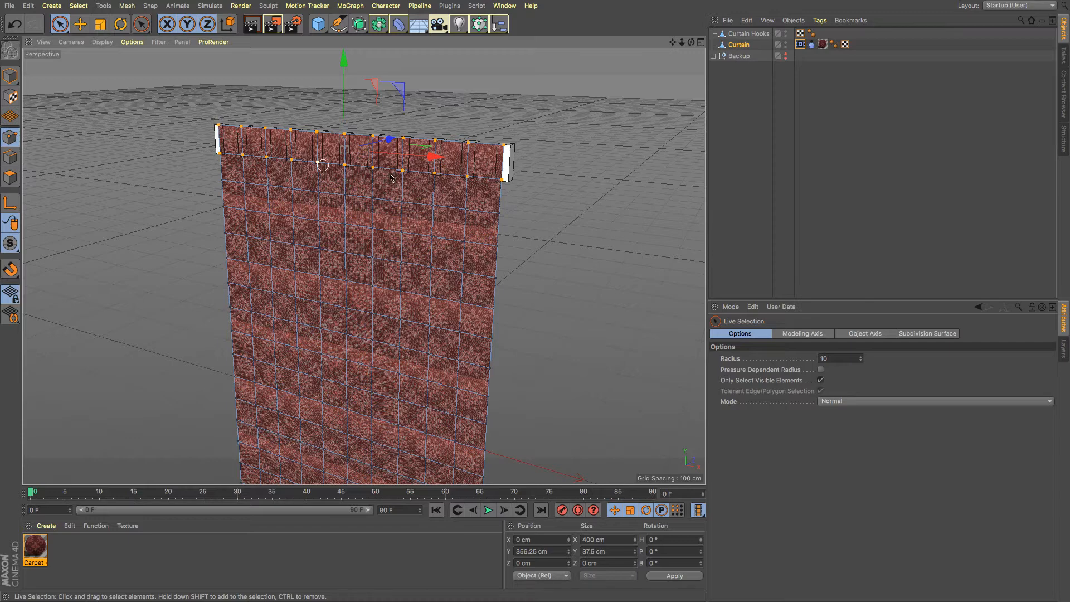
click(801, 45)
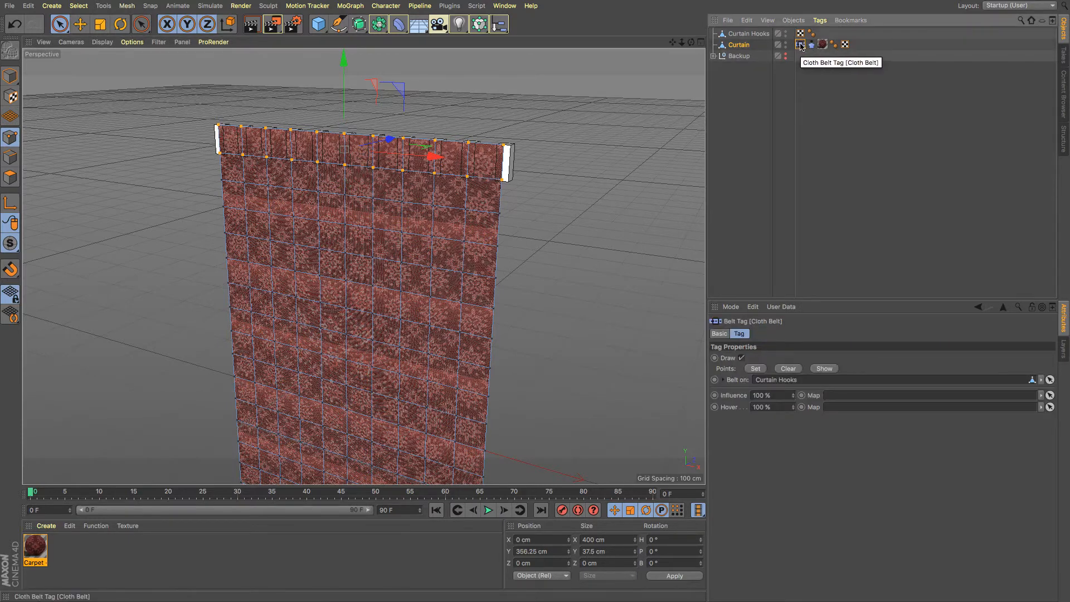
click(756, 369)
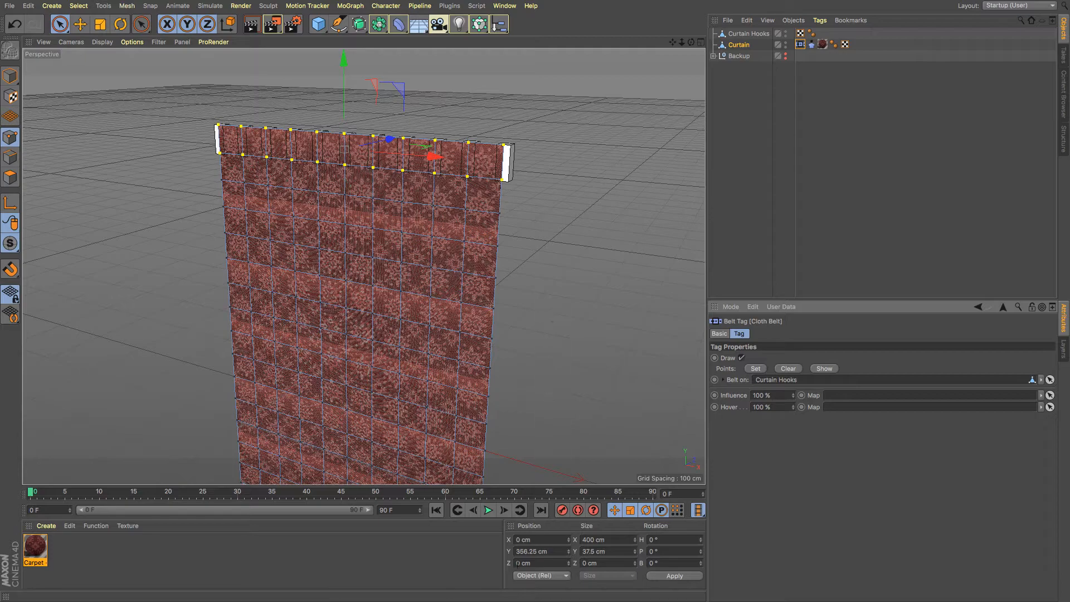
Step: Play the simulation to check how the belted curtain hangs from the hooks, and rewind to the first frame
click(489, 510)
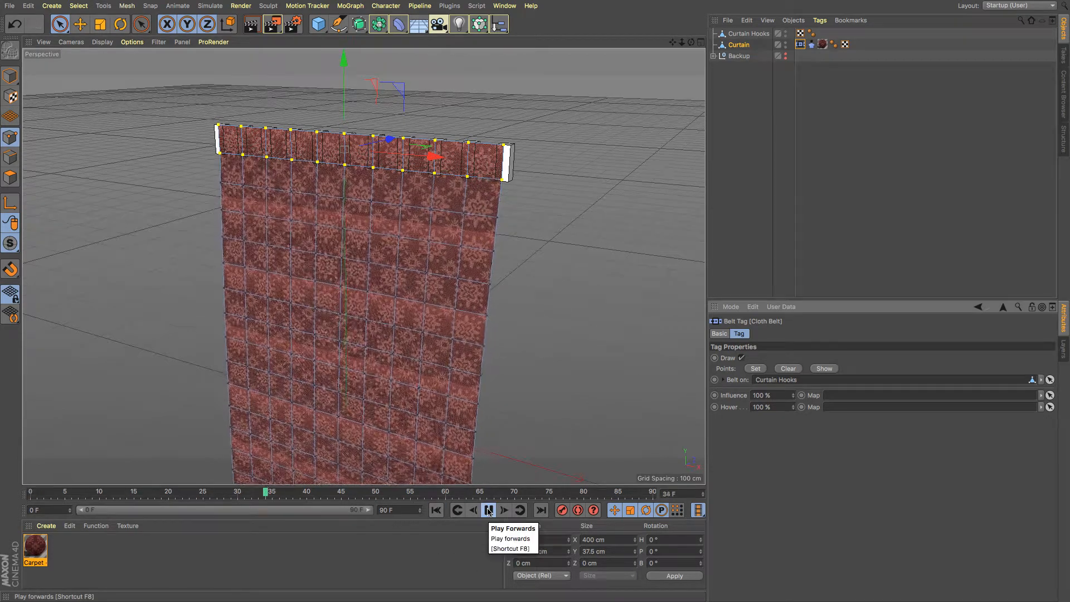
click(489, 511)
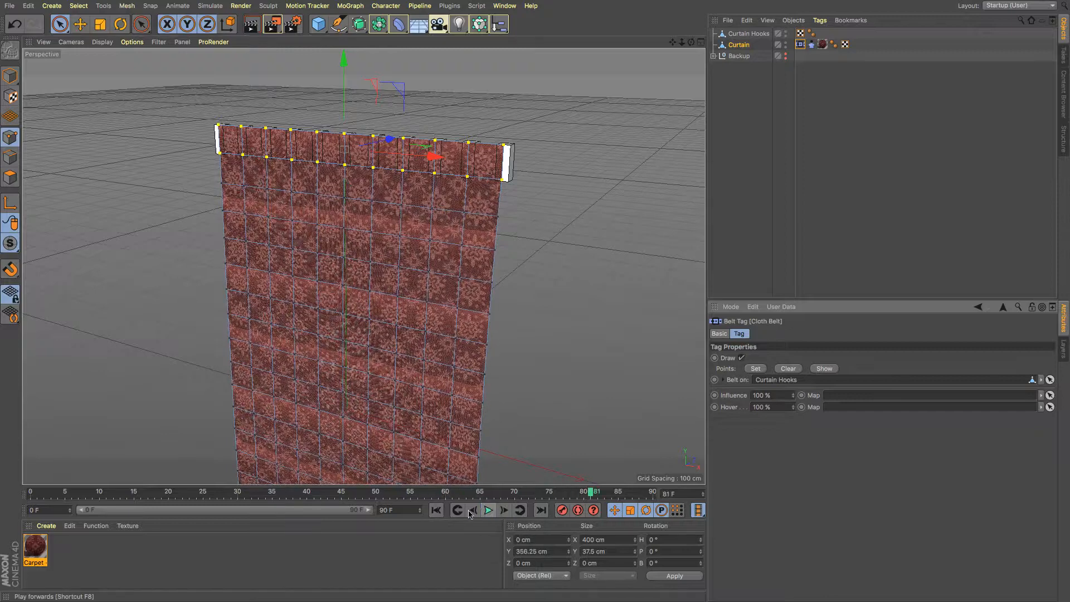
click(436, 510)
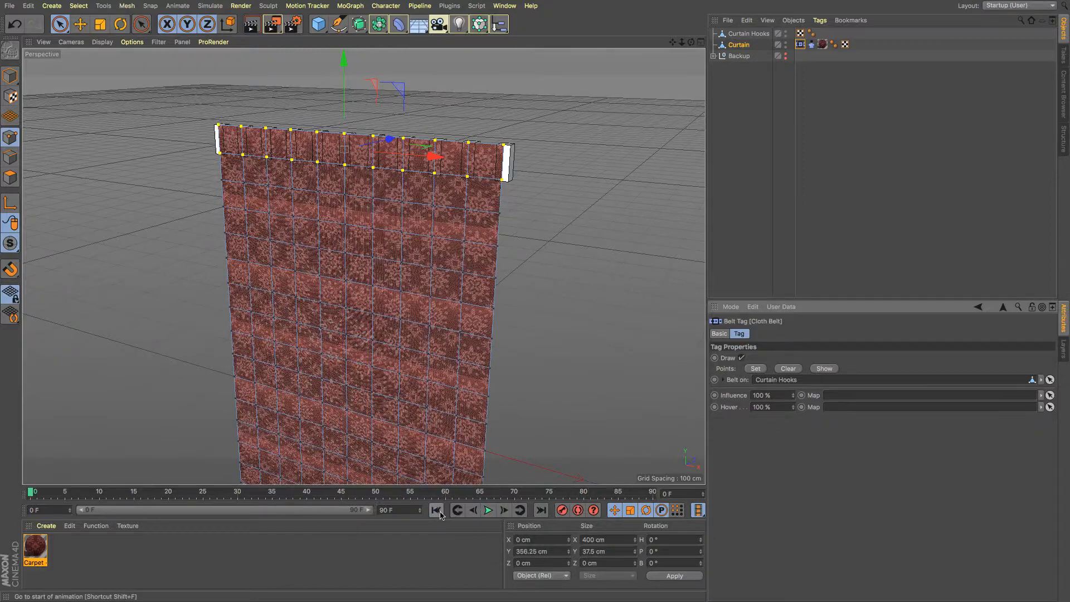
Step: Ready Curtain Hooks for scaling in Model mode, and extend the timeline and its visible range to 500 frames
click(747, 34)
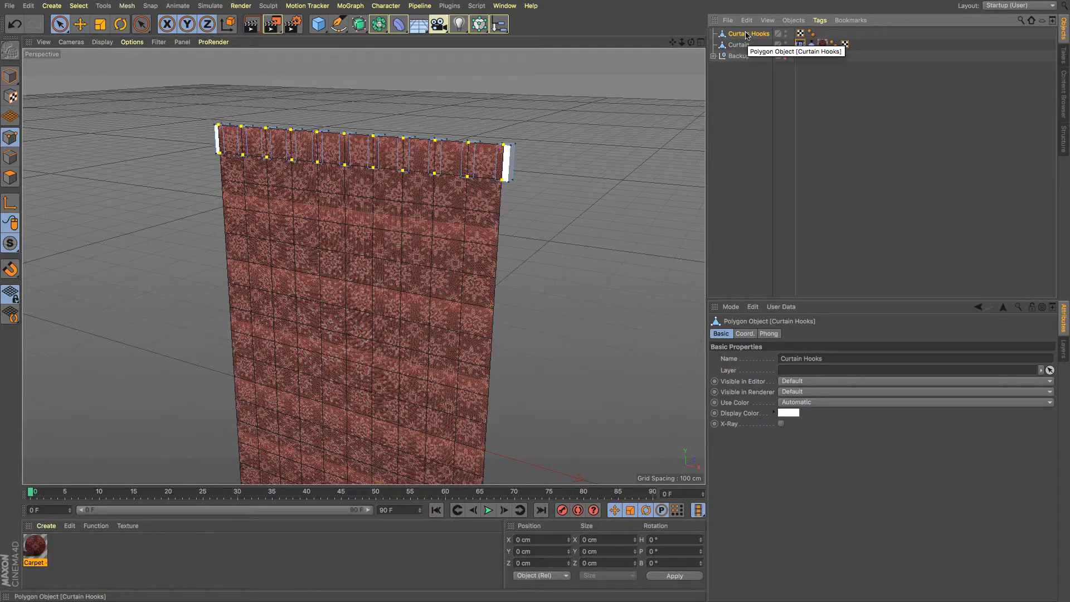
click(10, 76)
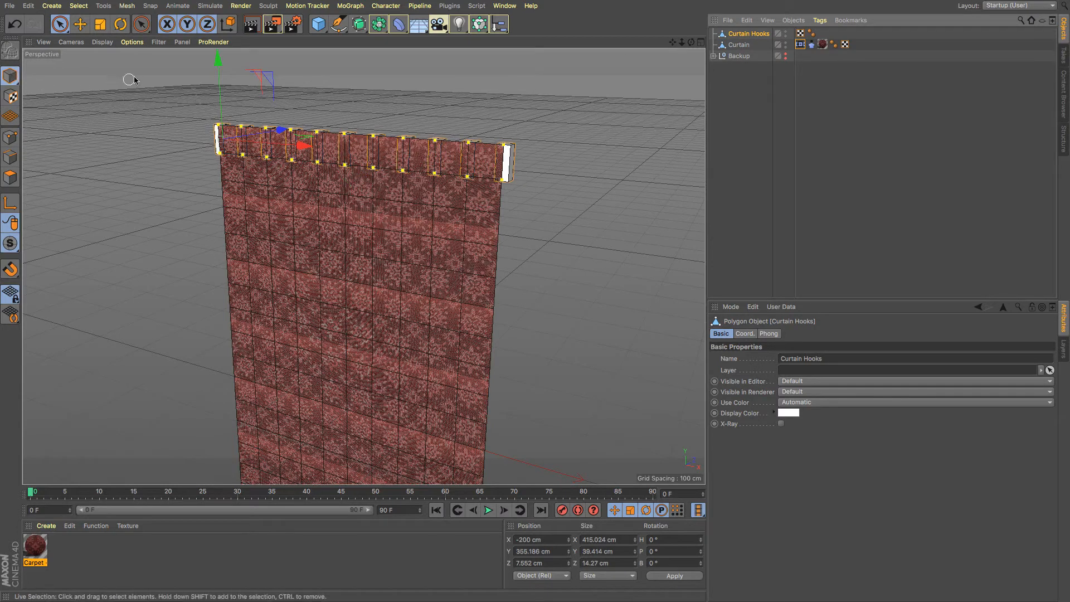
click(100, 24)
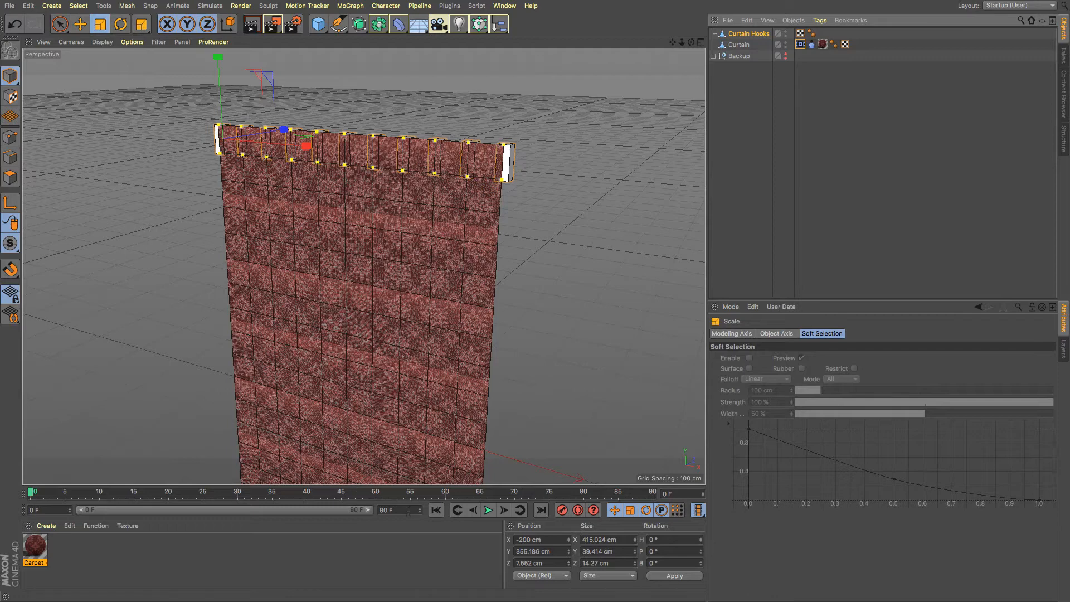
drag(409, 511, 325, 510)
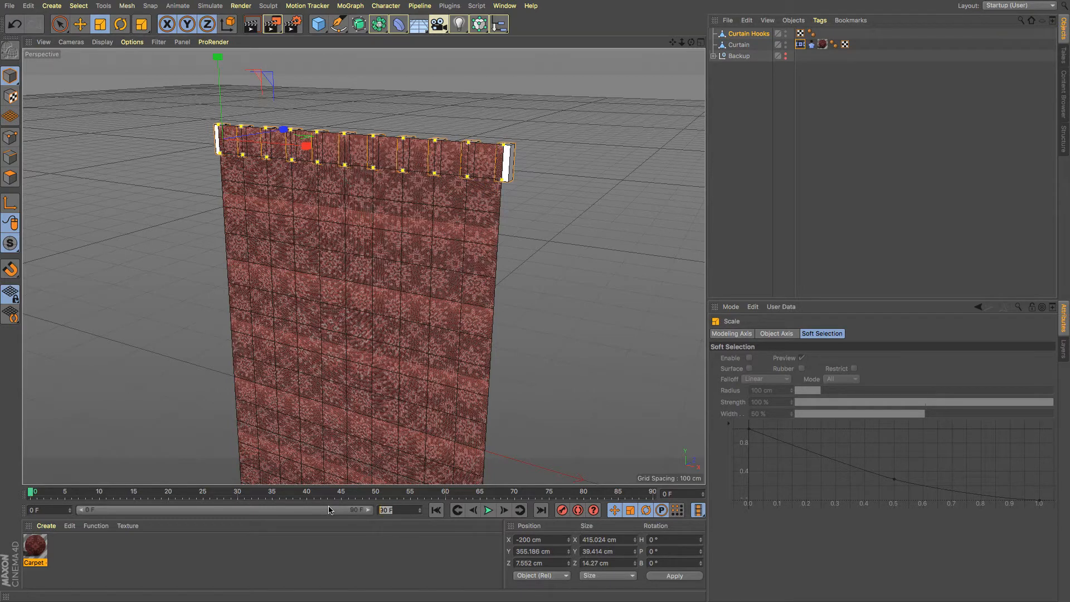
key(Return)
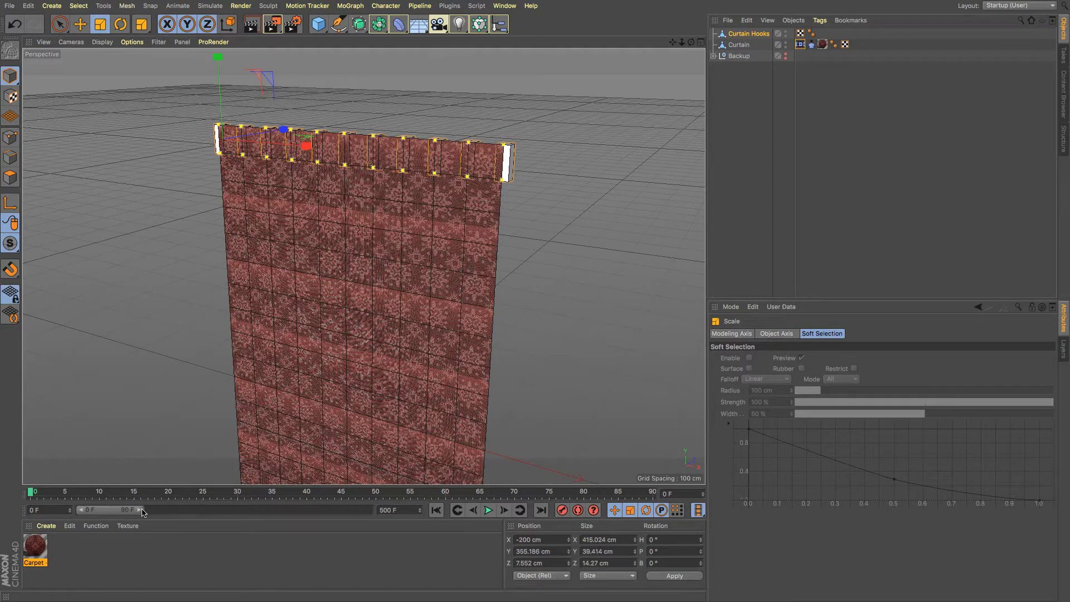
drag(142, 511, 378, 511)
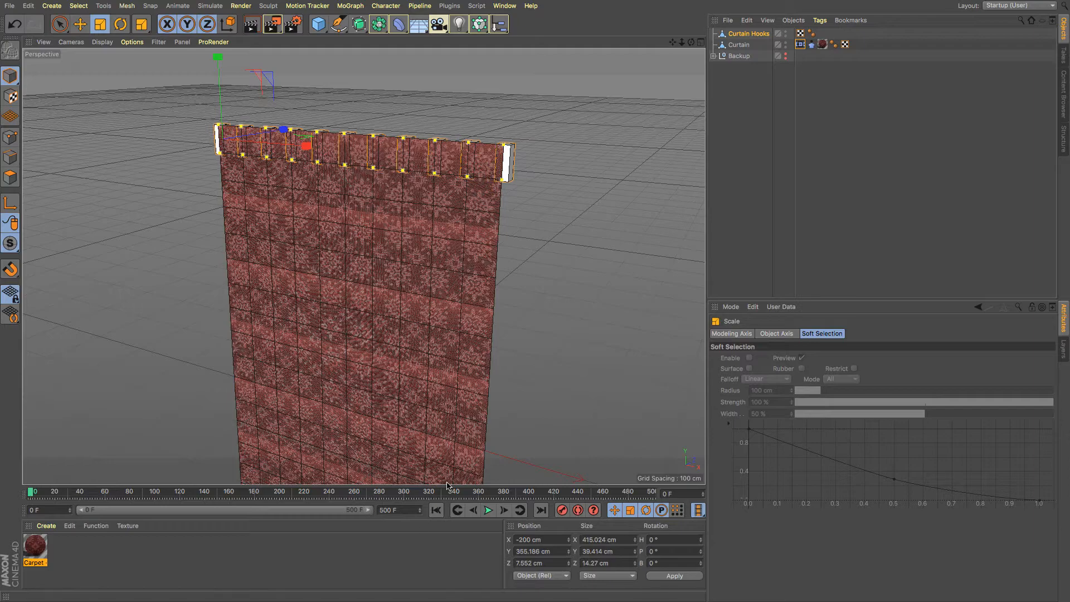
Step: Test narrowing Curtain Hooks along X to about 216 cm during playback, return to frame 0 and undo the scaling
click(489, 510)
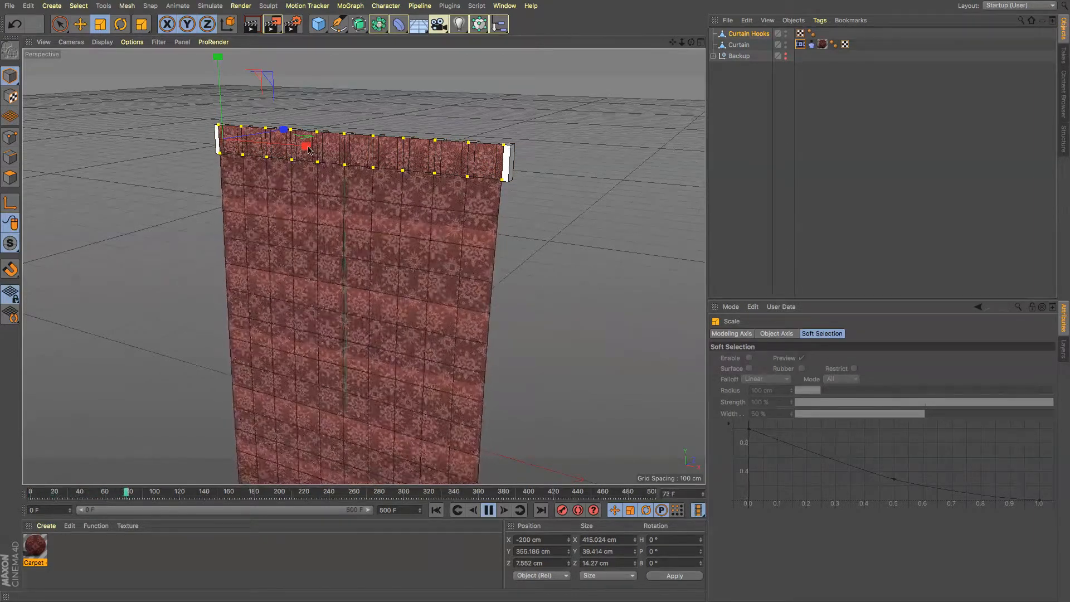
drag(306, 149, 266, 145)
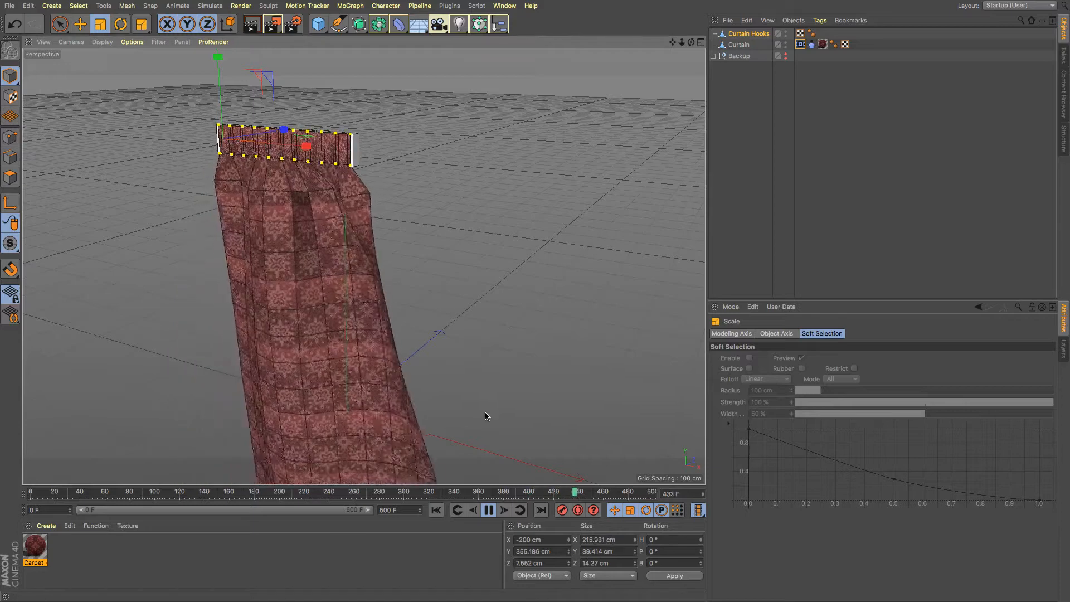
click(489, 510)
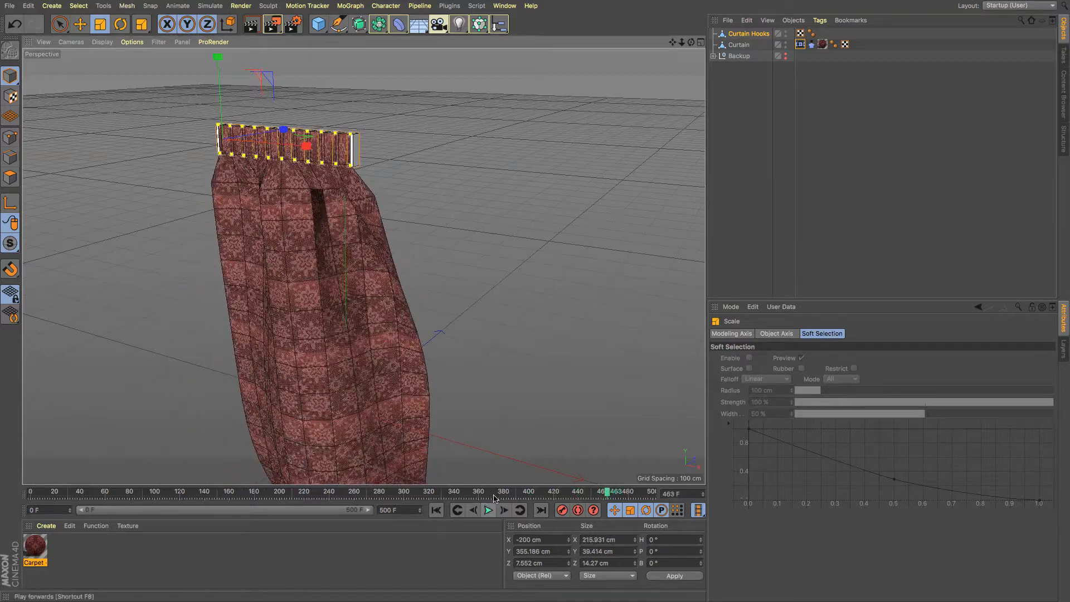
click(436, 510)
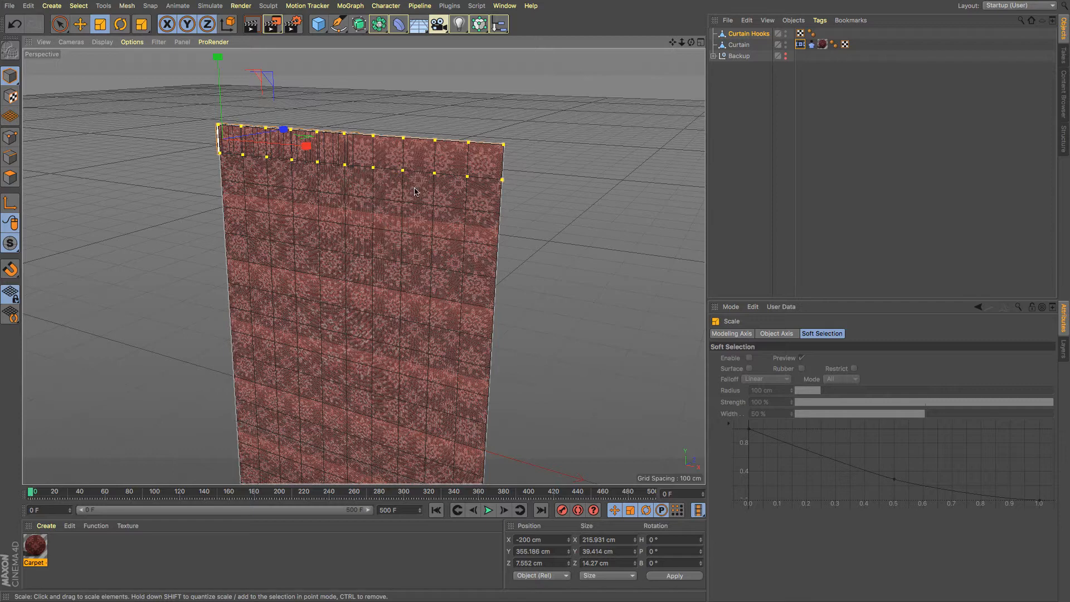
click(11, 26)
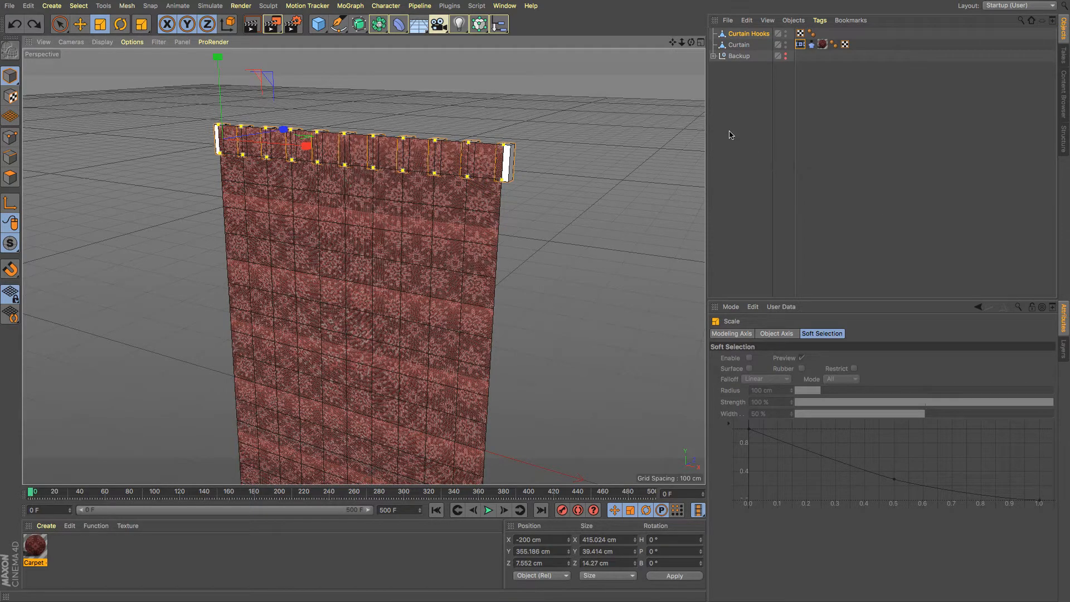
Step: Select all polygons of the Curtain and subdivide them twice for a denser cloth mesh
click(735, 45)
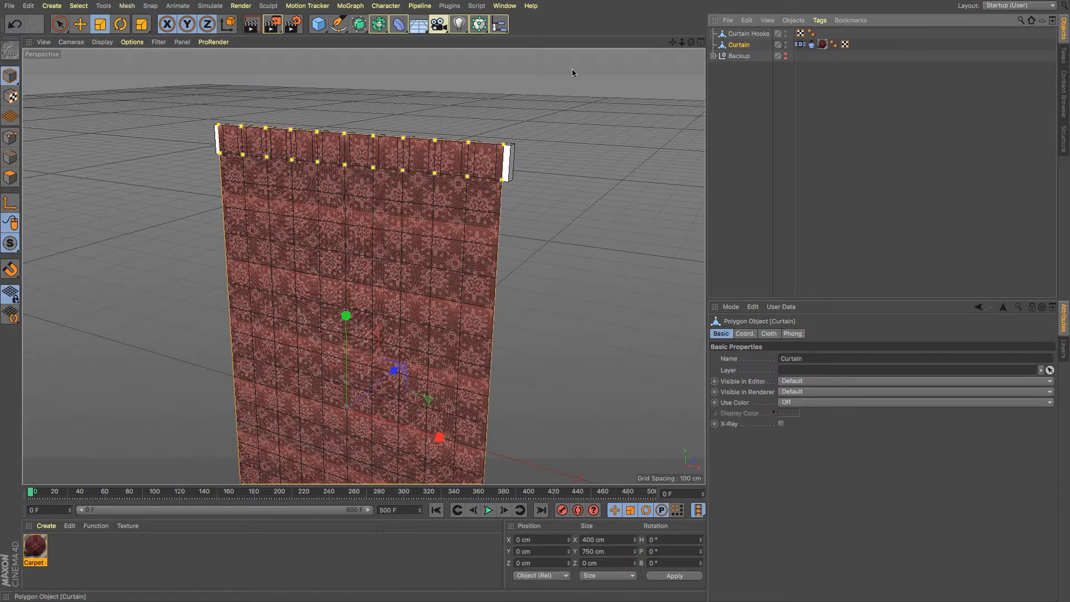
click(10, 177)
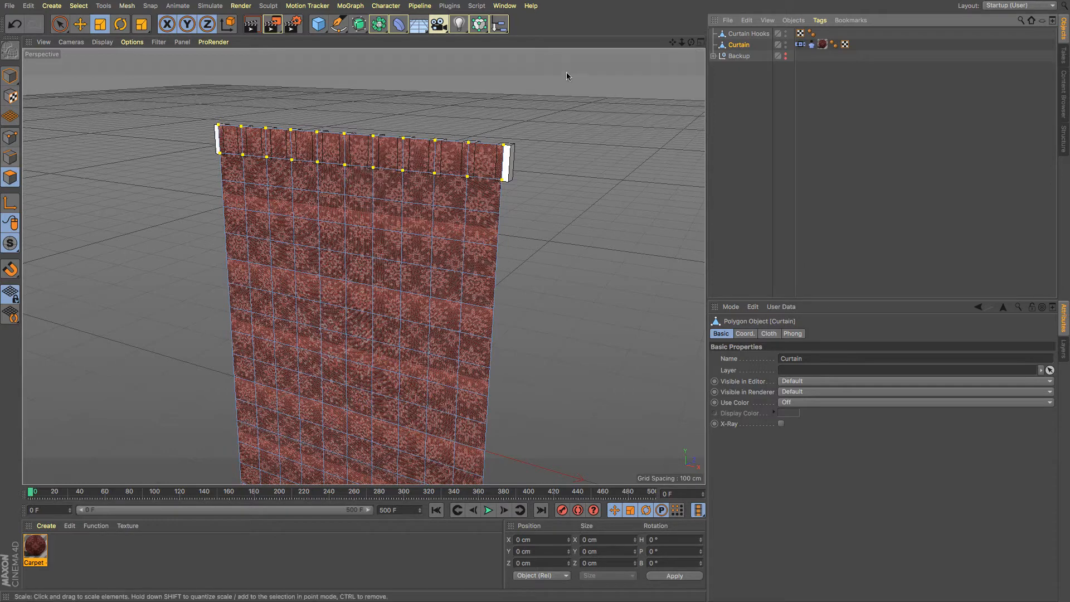
key(ctrl+a)
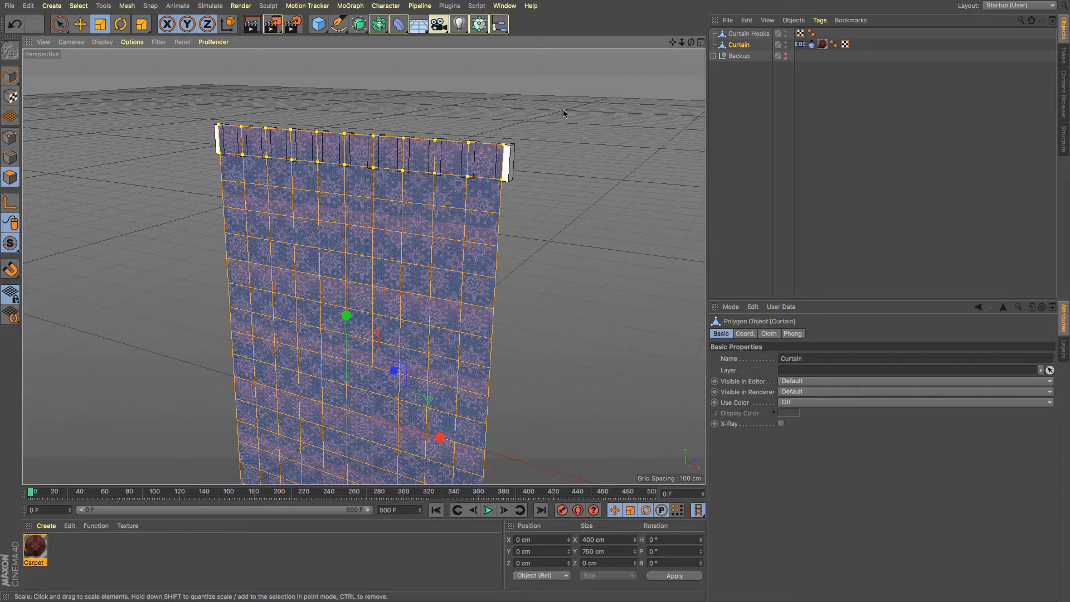
right_click(413, 237)
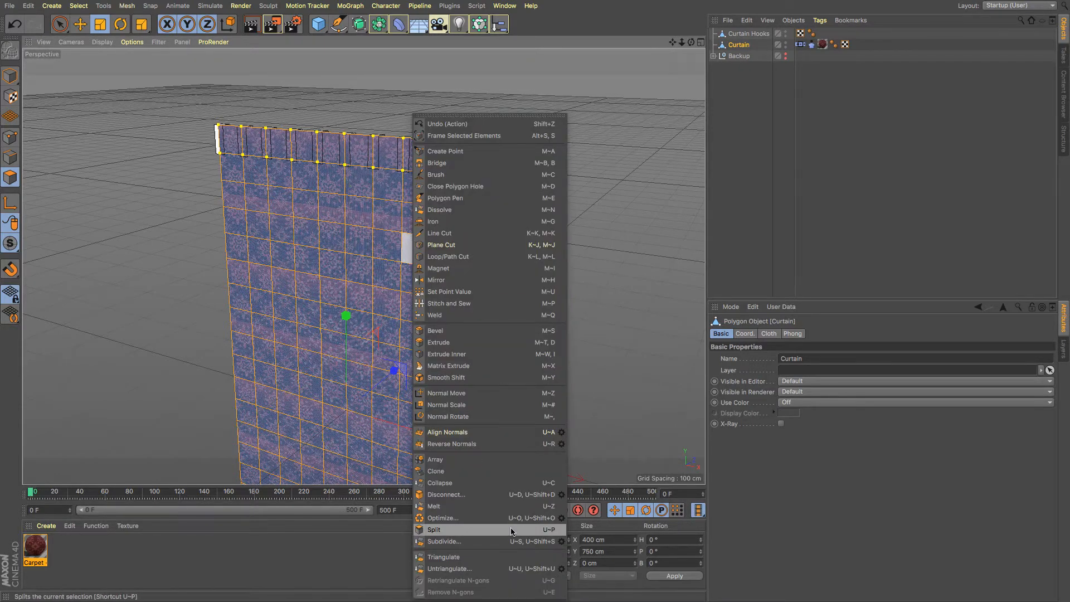
click(507, 545)
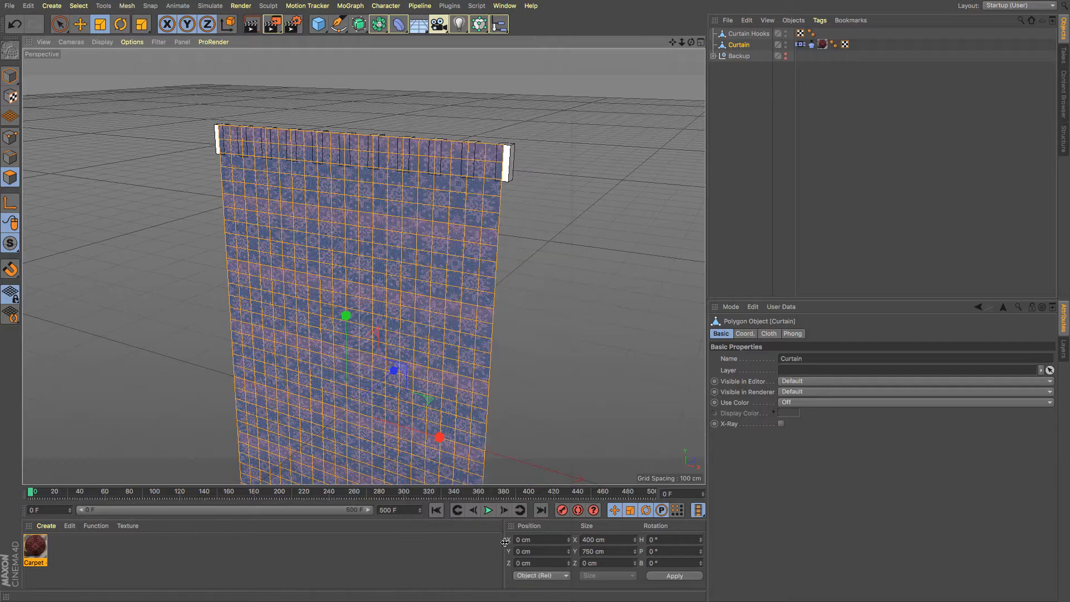
right_click(447, 303)
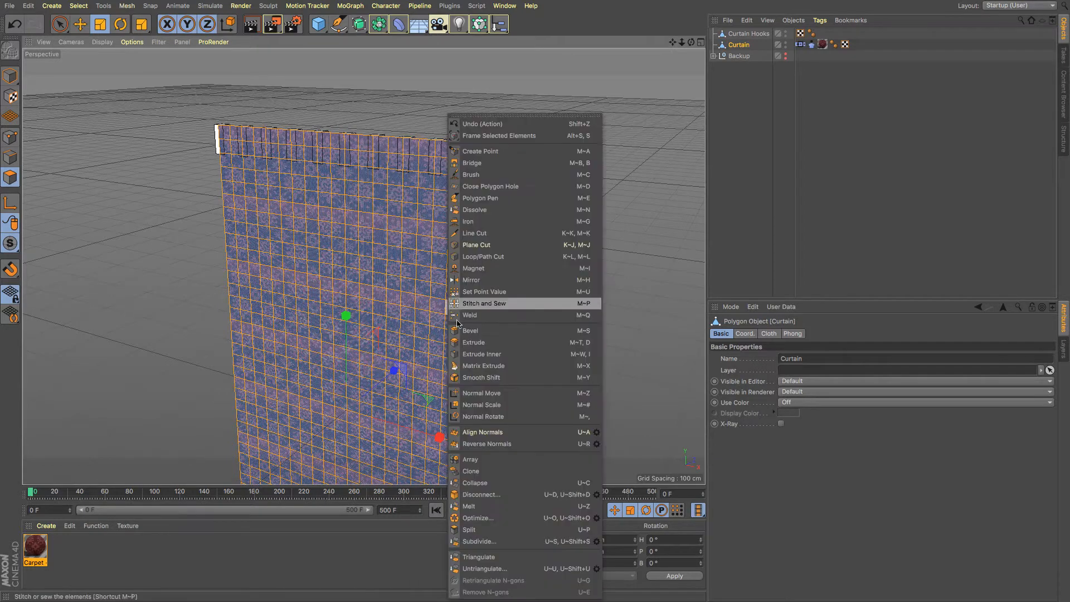
click(508, 539)
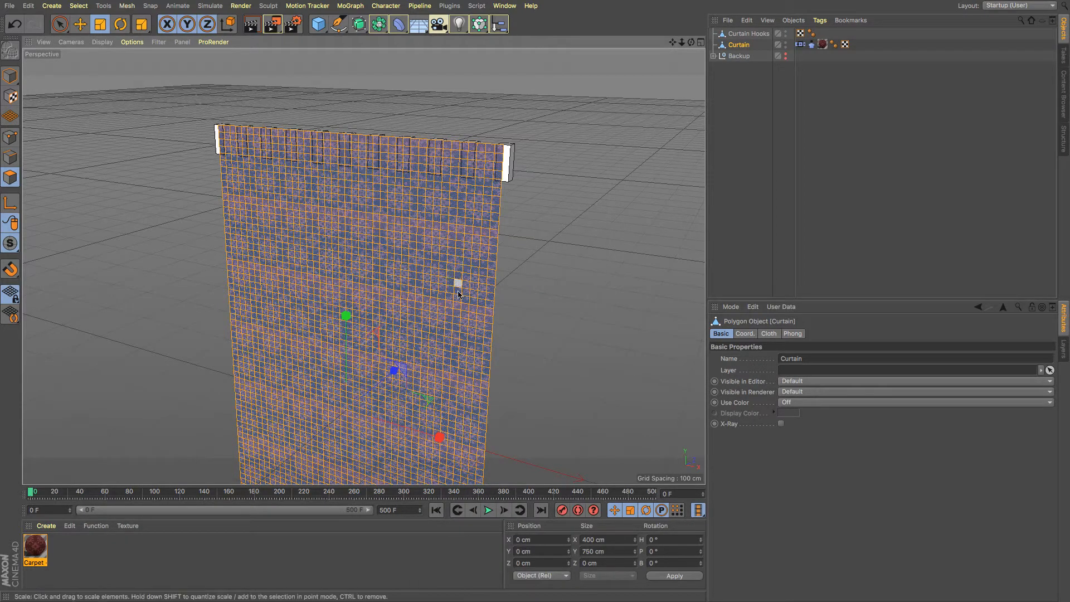
Step: Set the selected upper points of the subdivided Curtain as the Cloth Belt tag's points again
click(12, 137)
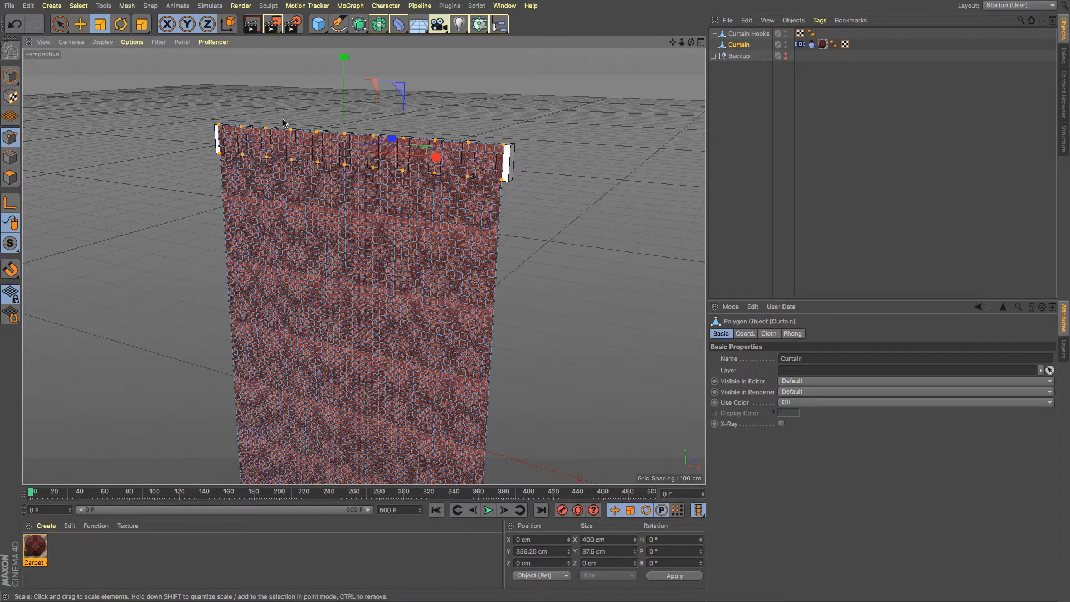
click(800, 44)
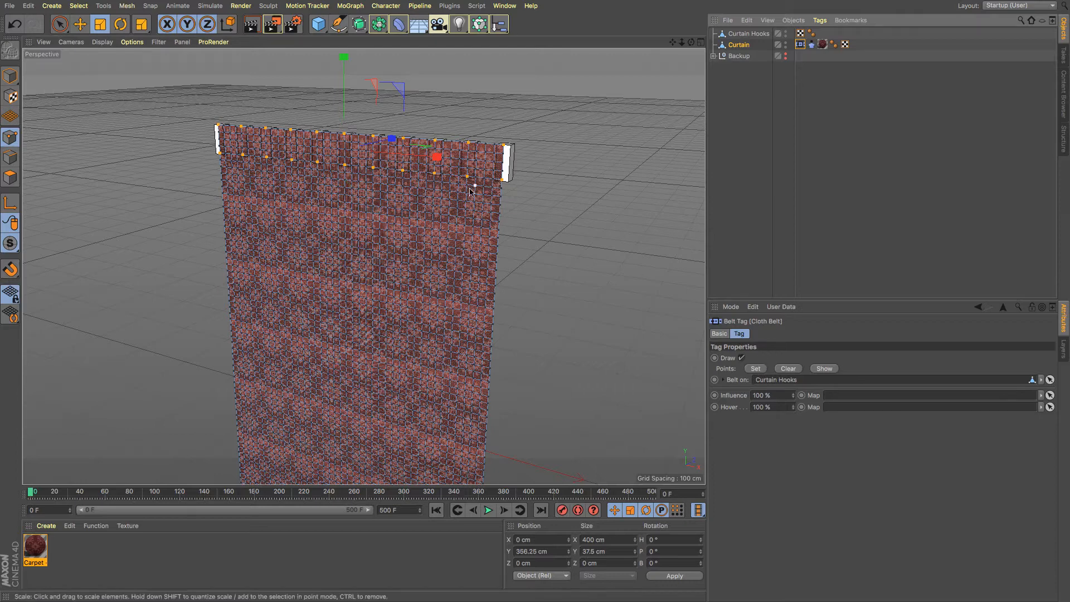
click(757, 369)
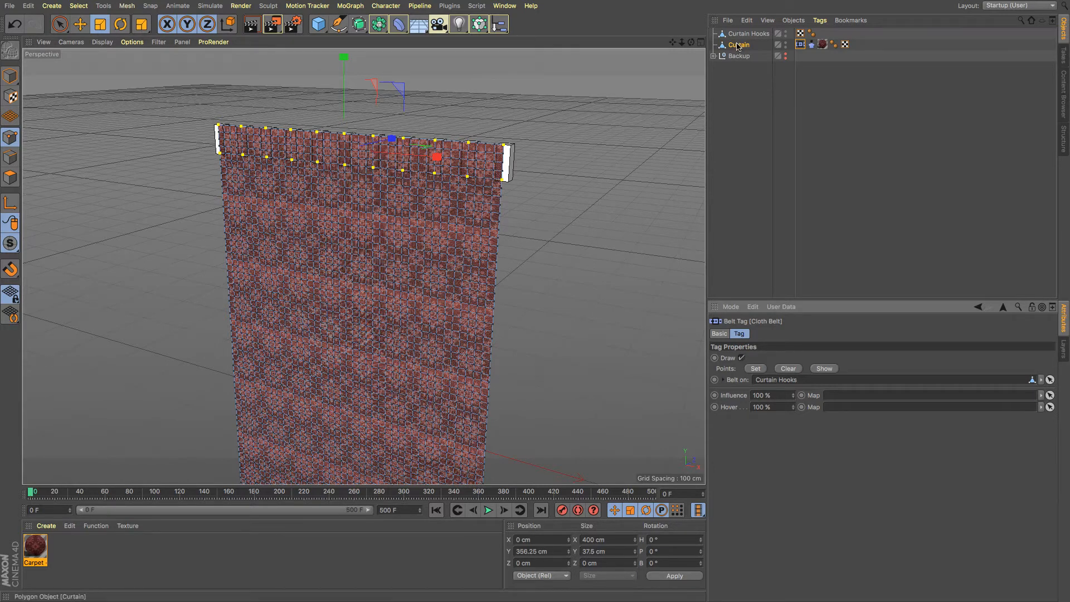
Step: Test the denser curtain by narrowing Curtain Hooks to about 326 cm during playback, rewind to frame 0 and undo the scaling
click(489, 511)
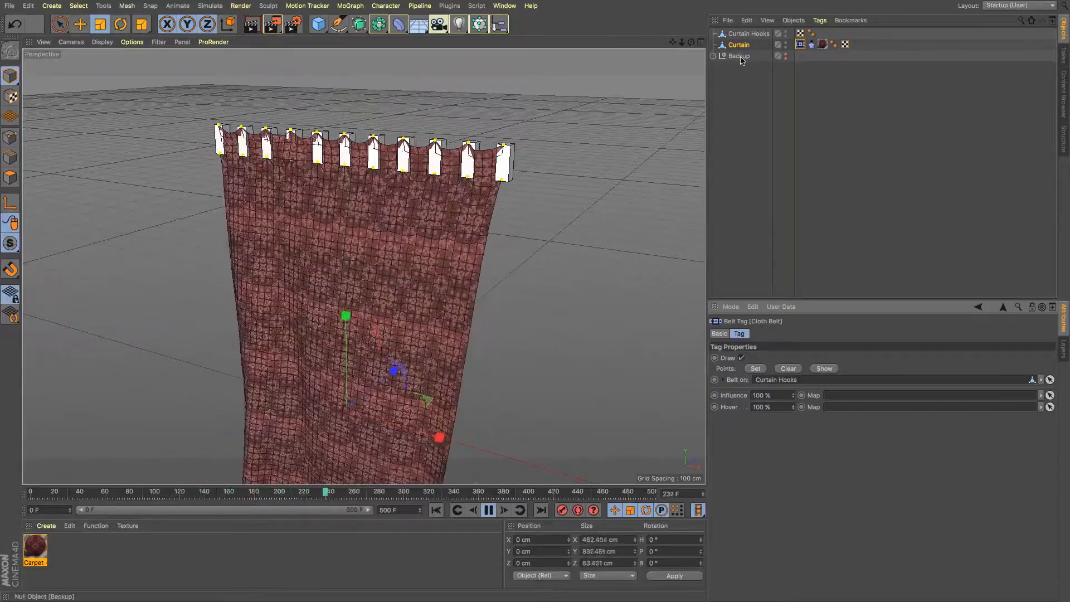
click(350, 129)
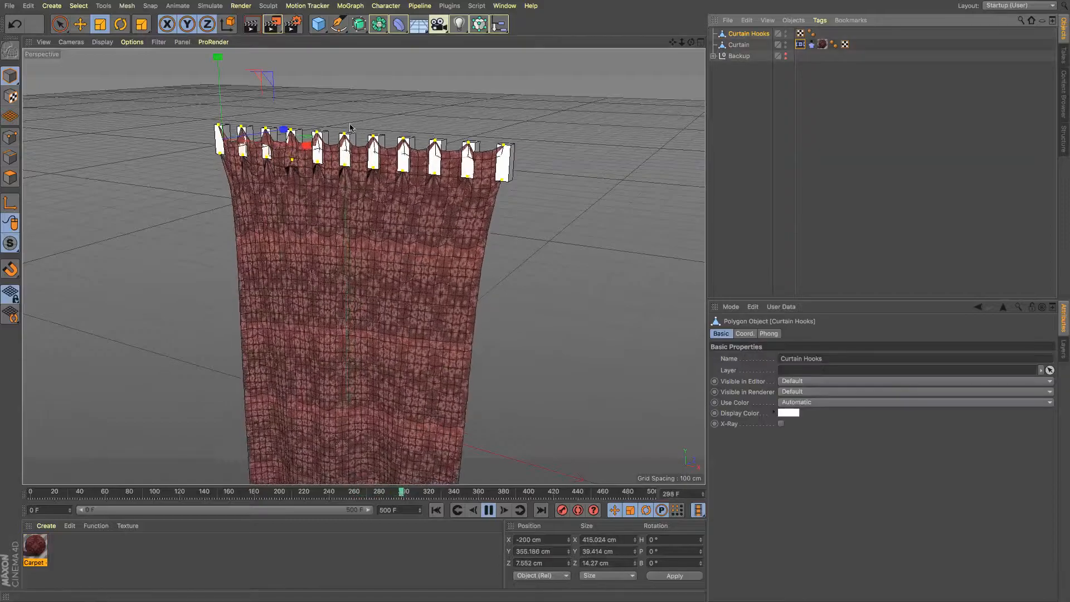
drag(350, 130, 293, 151)
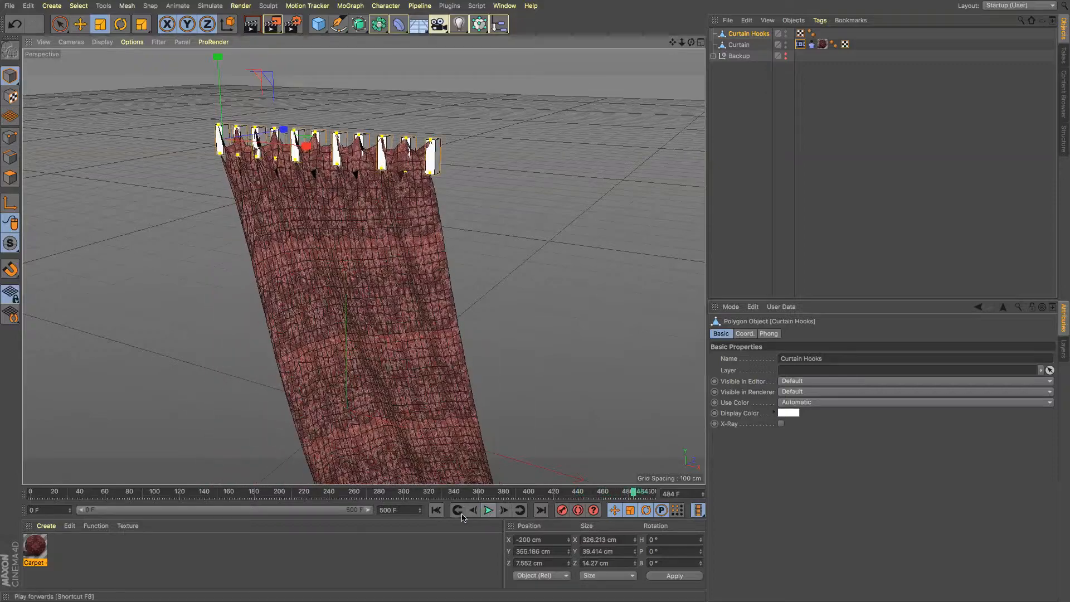
click(489, 510)
click(435, 510)
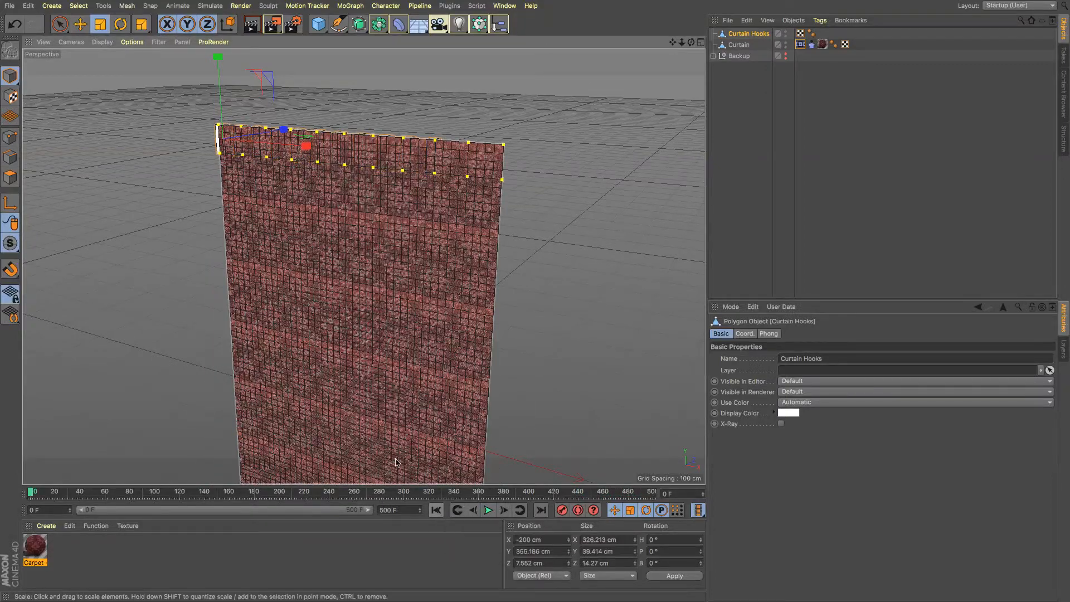
key(ctrl+z)
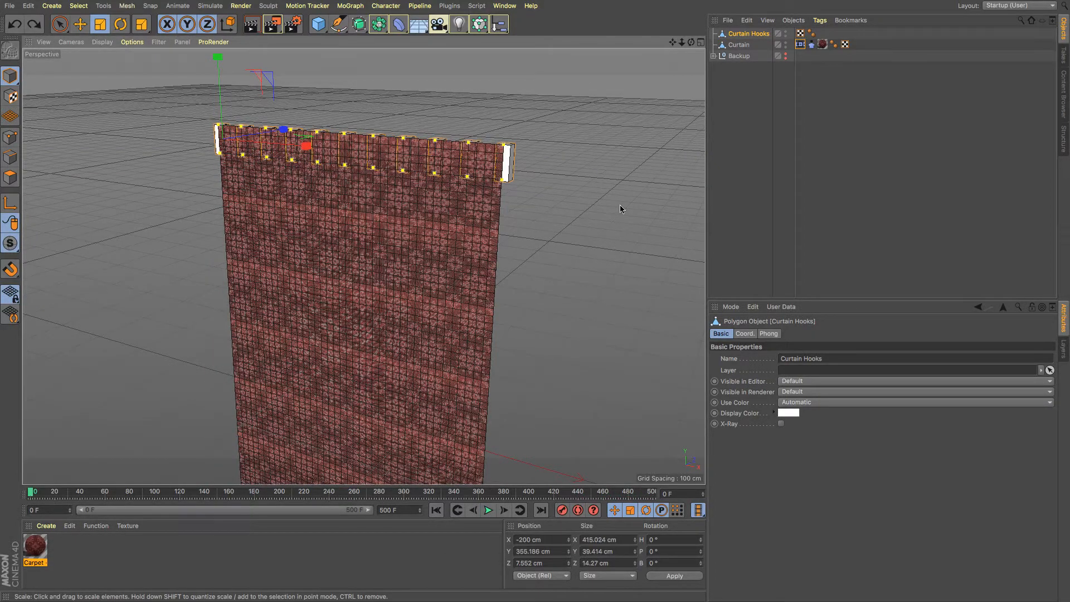
Step: Review the Curtain's Cloth tag properties and forces, play the simulation with the whole curtain in view, and rewind to frame 0
drag(684, 45, 659, 3)
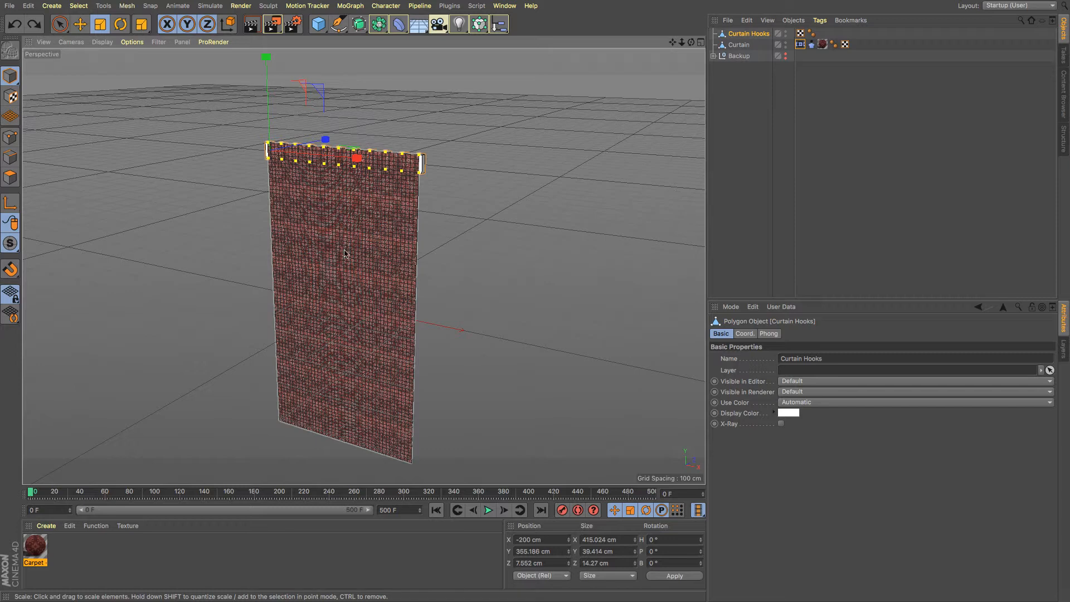
click(812, 45)
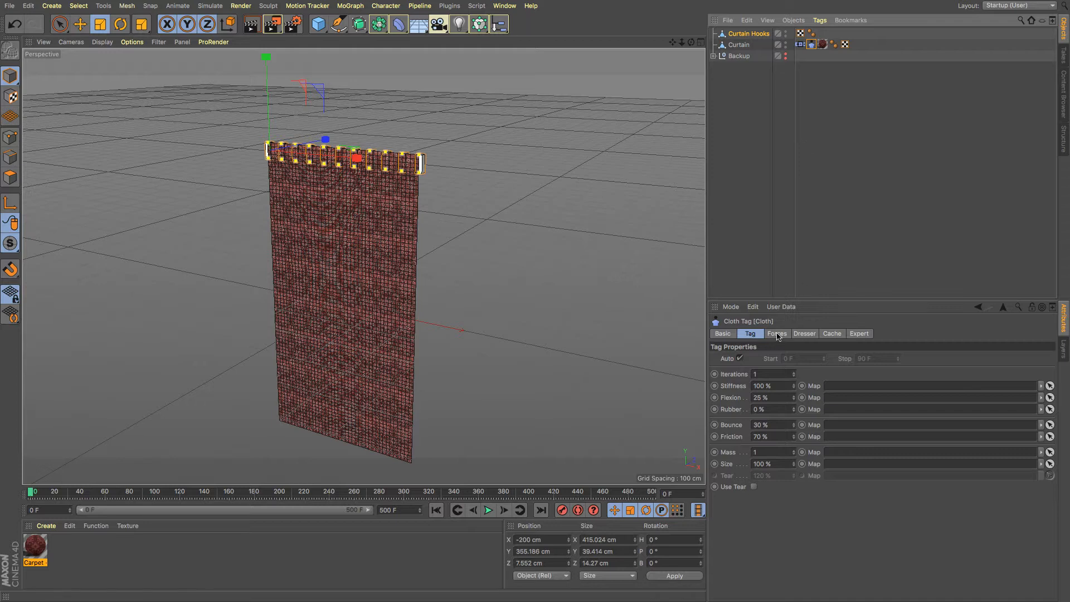
click(777, 334)
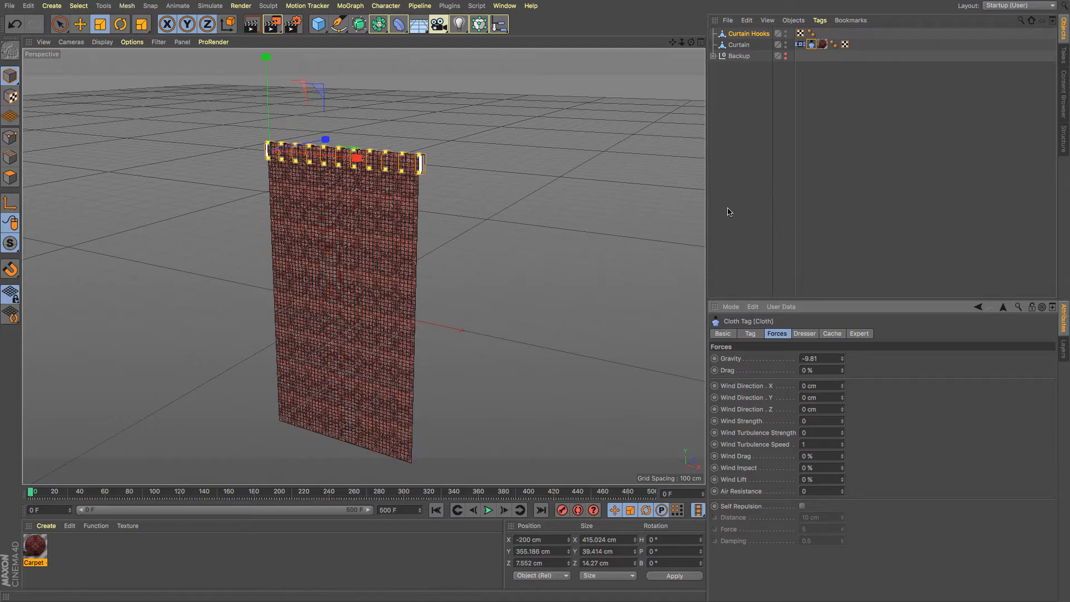
click(488, 511)
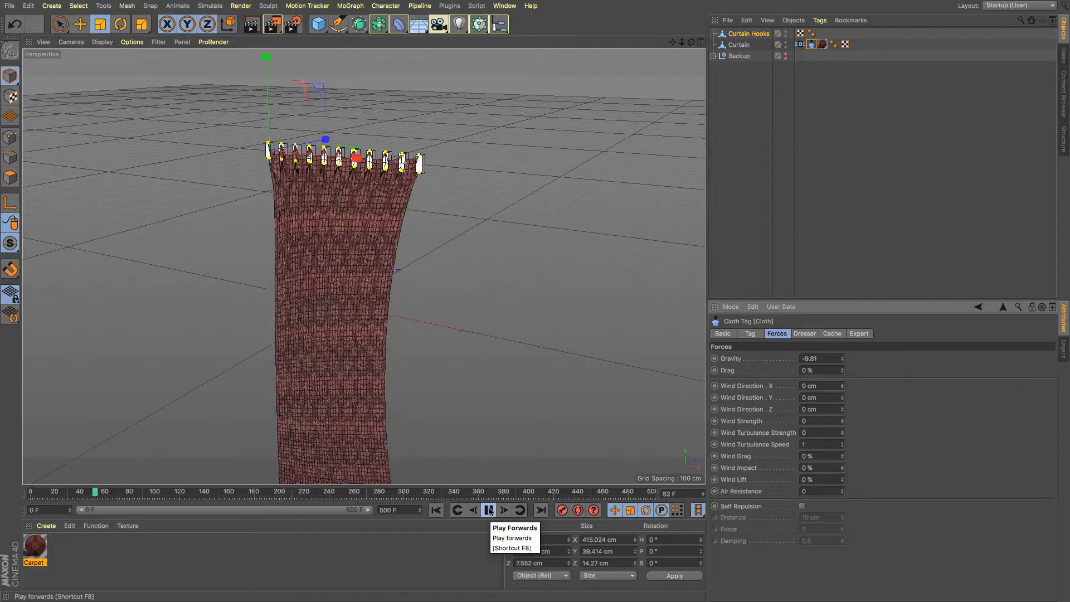
click(488, 511)
click(436, 510)
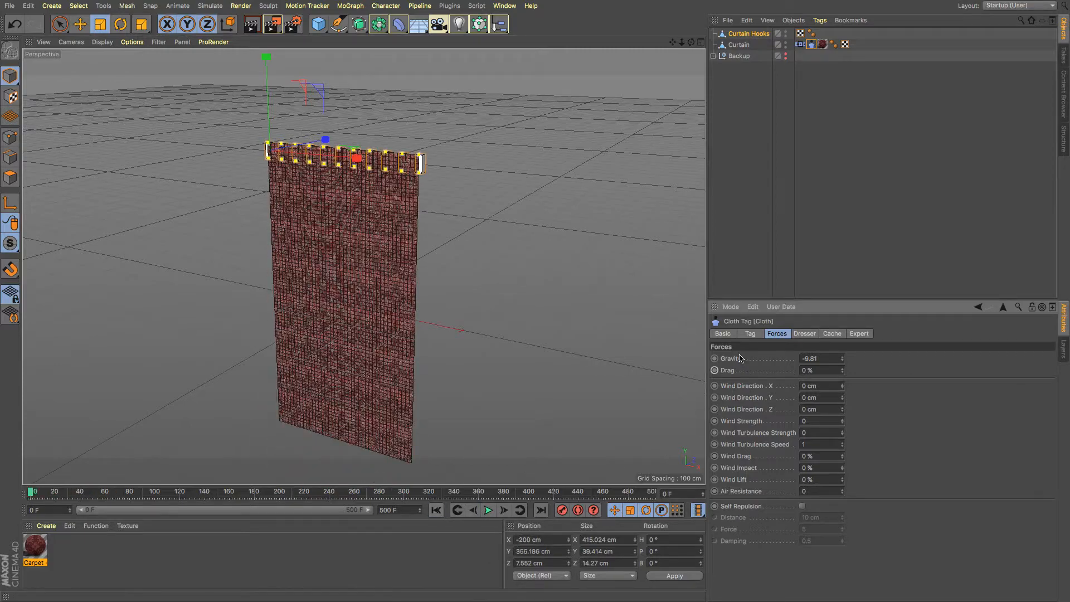
Step: Set the Cloth tag's Iterations to 2 and play the simulation briefly to check how much the curtain stretches
click(751, 334)
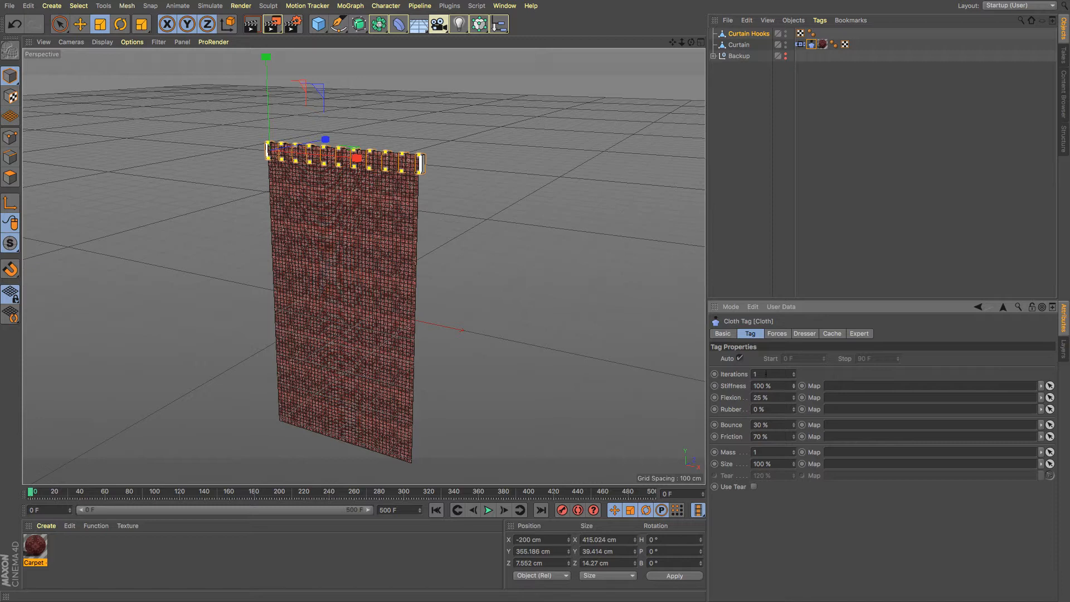
drag(766, 374, 701, 386)
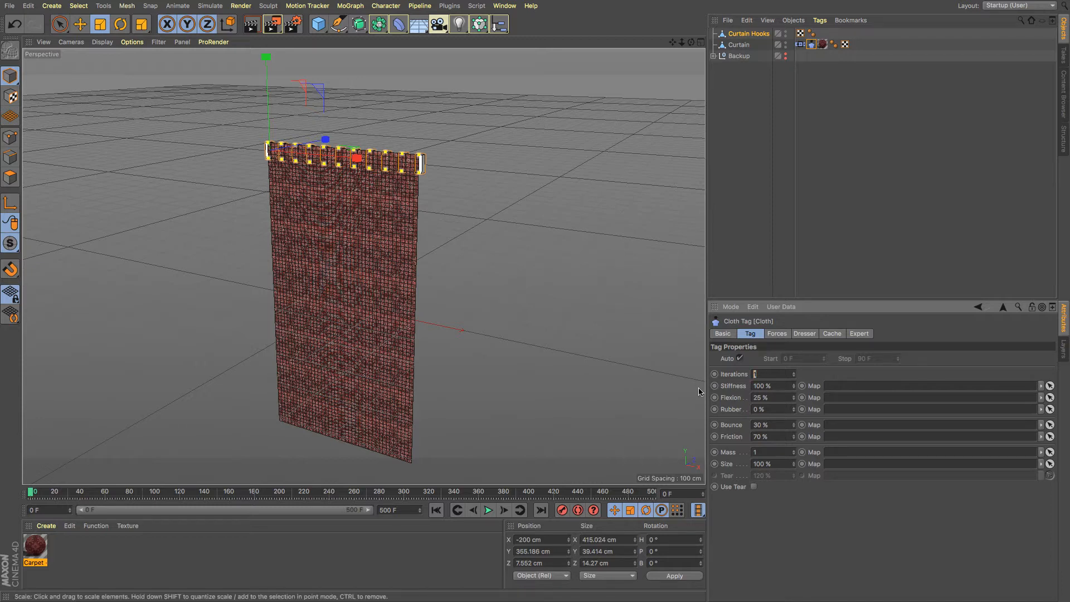
click(489, 510)
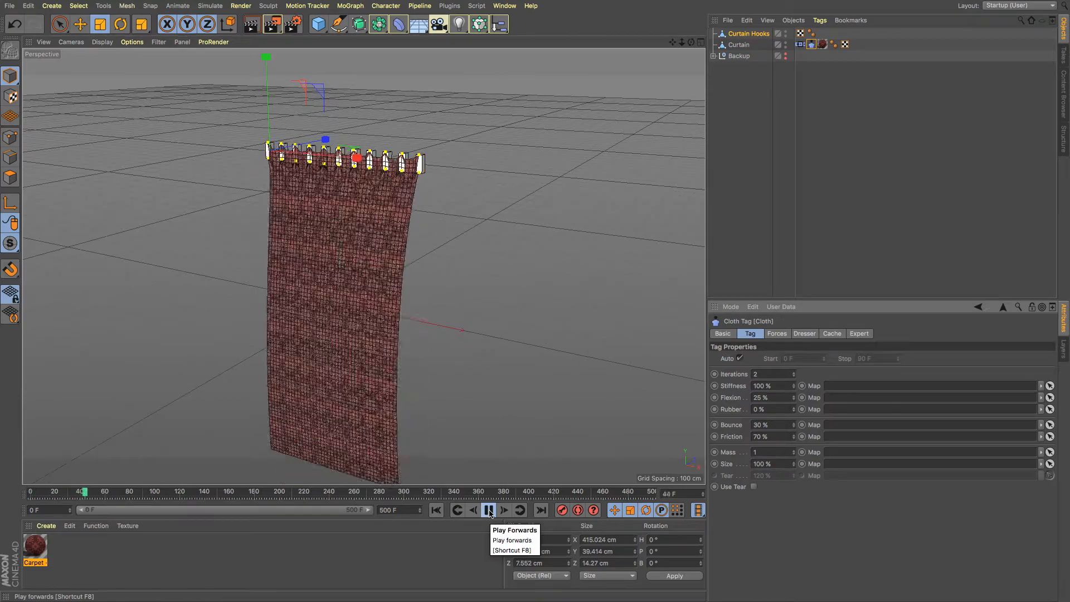
click(489, 510)
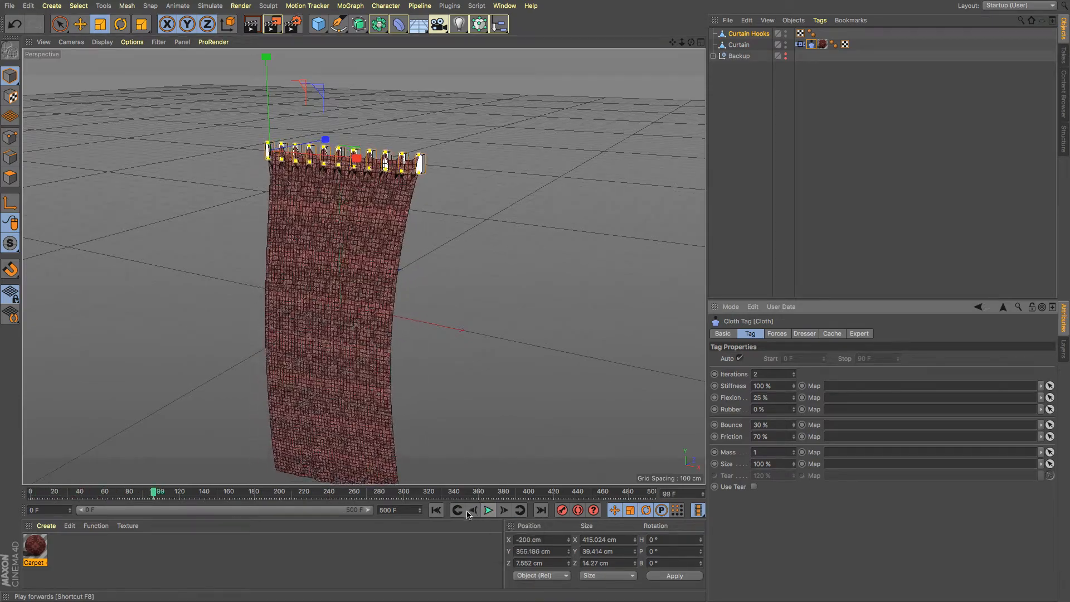
Step: Rewind to frame 0, set the Cloth tag's Iterations to 3, and play the simulation briefly to check the curtain's stretch
click(435, 511)
double_click(756, 374)
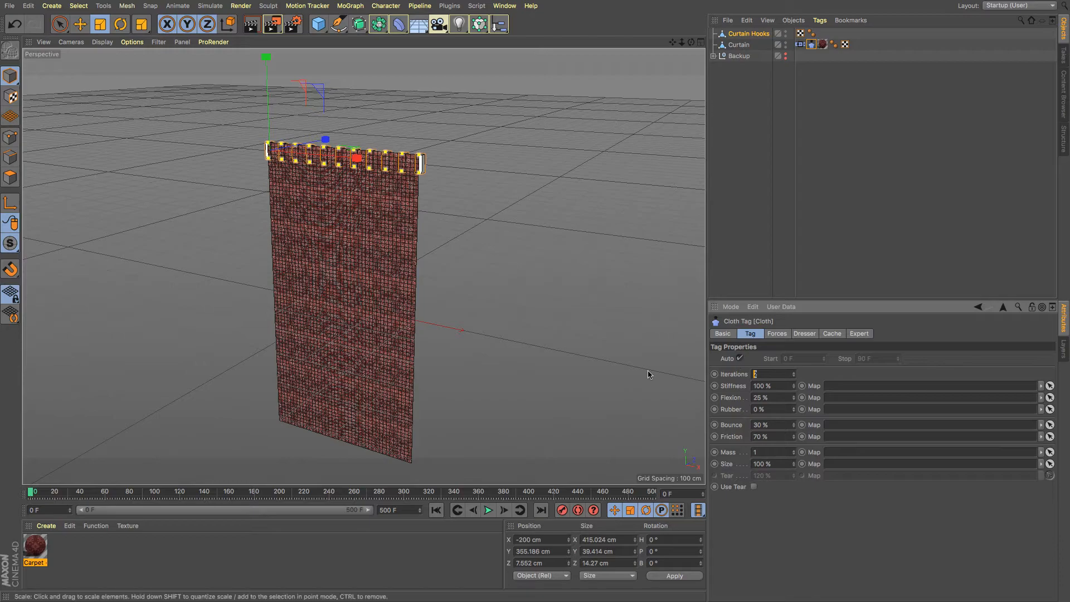
click(488, 510)
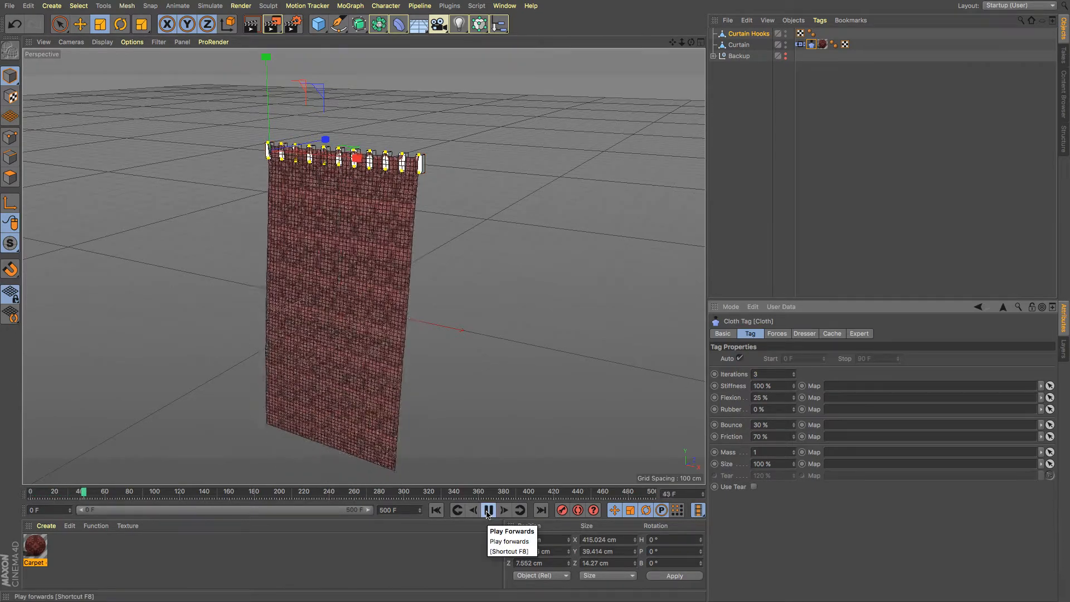
click(488, 511)
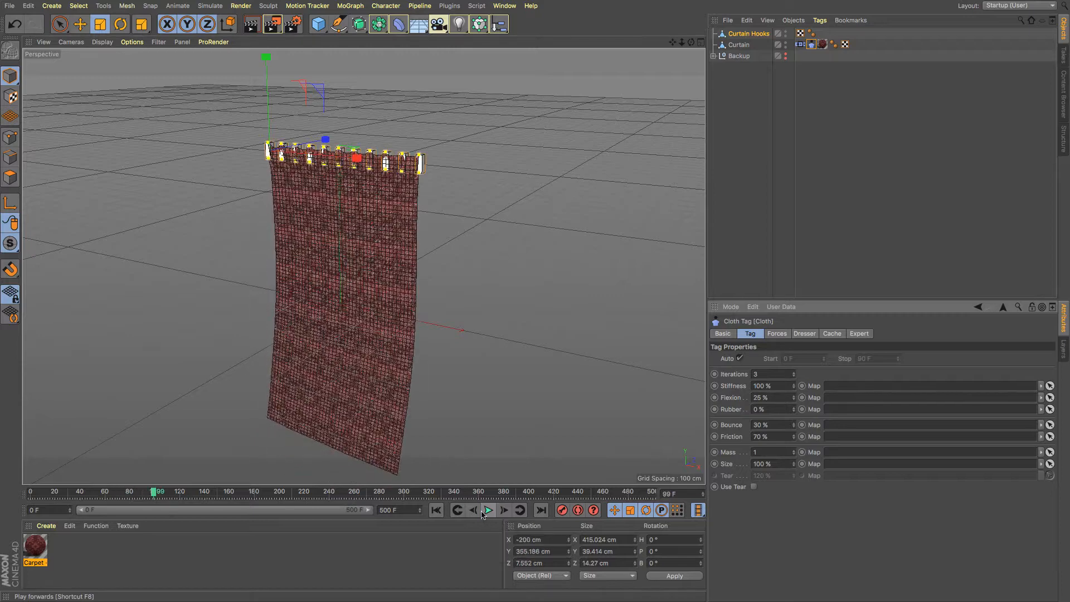
Step: Test the curtain again from frame 0 with the Cloth tag's Iterations set to 5, and rewind after playback
click(436, 510)
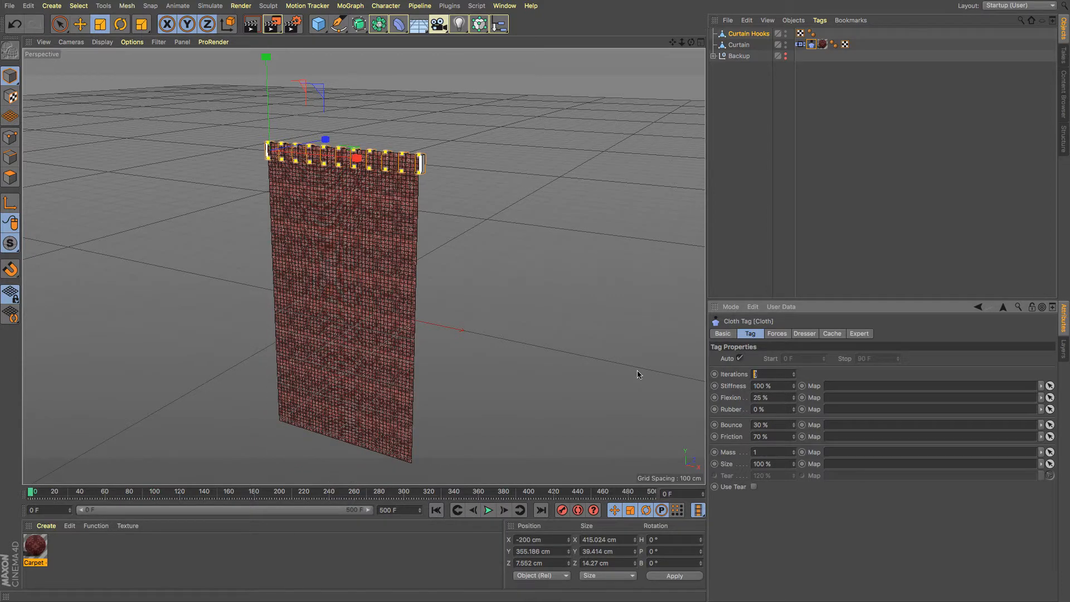
click(489, 511)
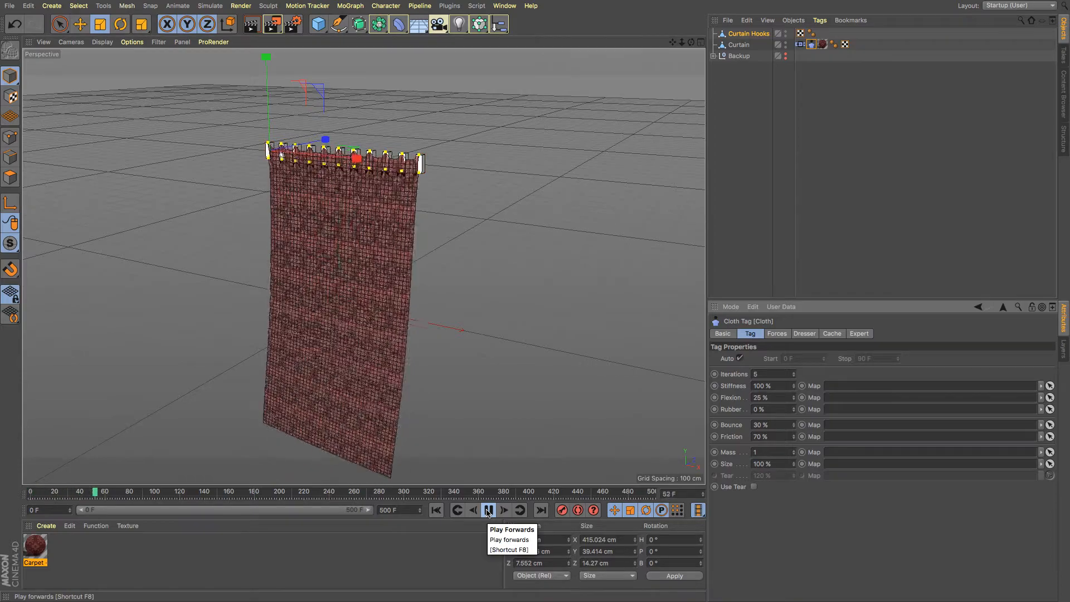
click(489, 511)
click(437, 511)
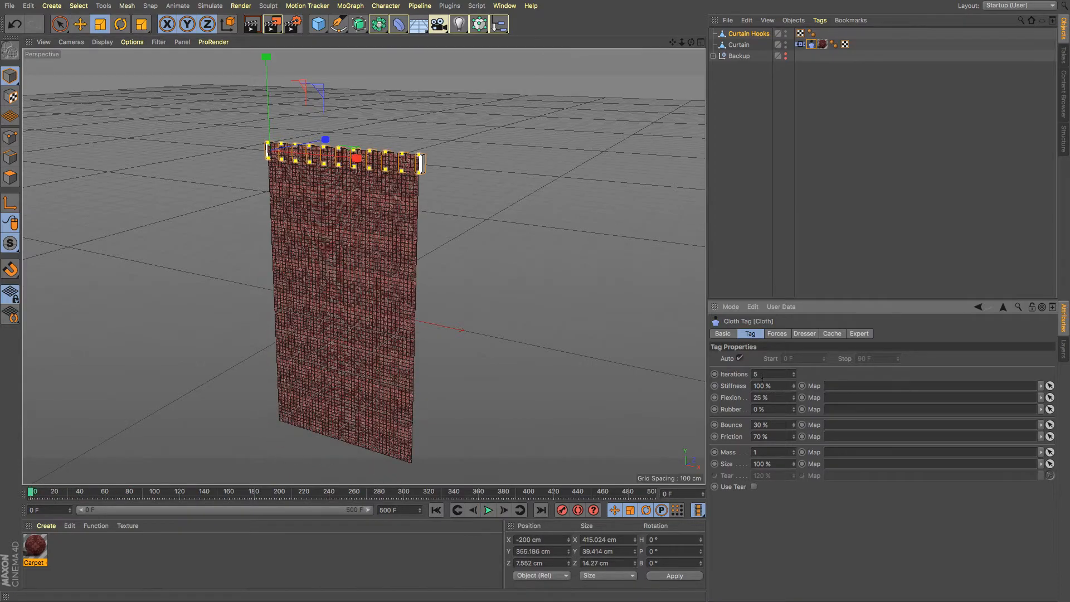
Step: Set the Cloth tag's Flexion to 0 %, play the simulation to check the folds, and rewind to frame 0
click(775, 397)
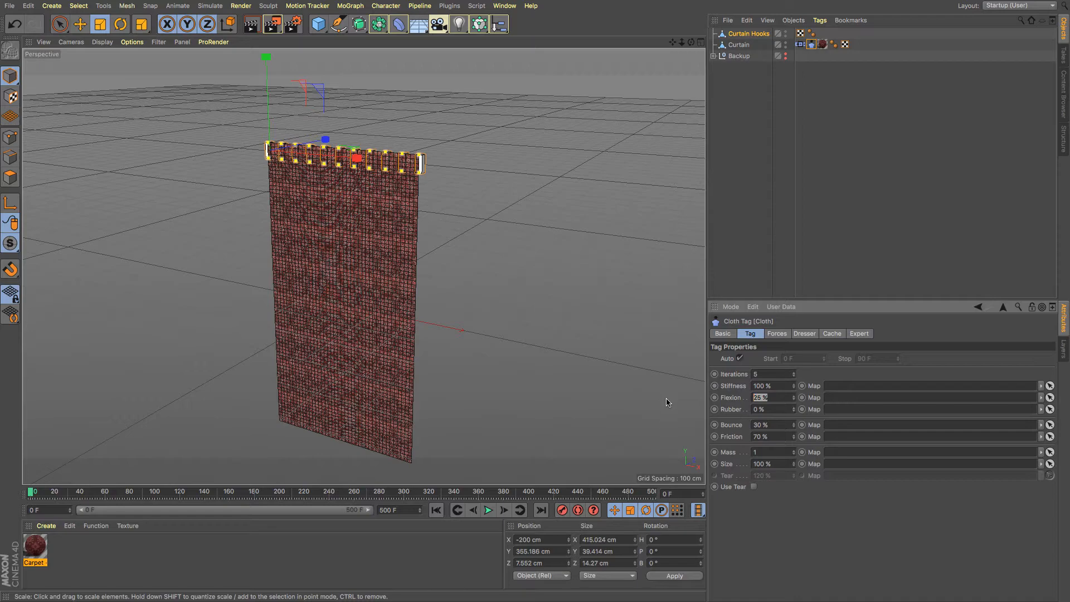
text(0)
click(489, 510)
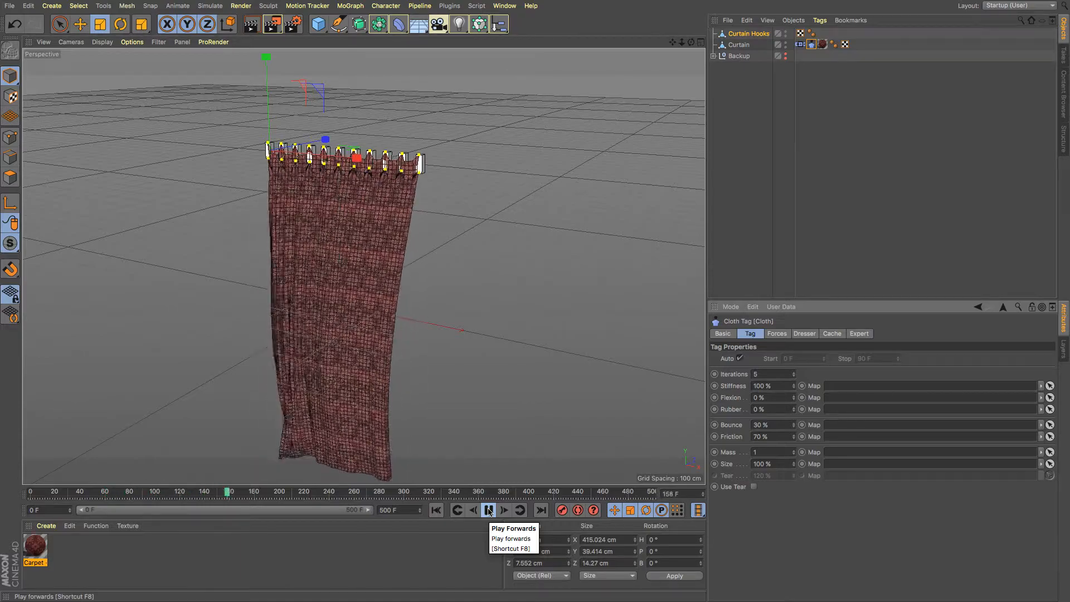
click(489, 511)
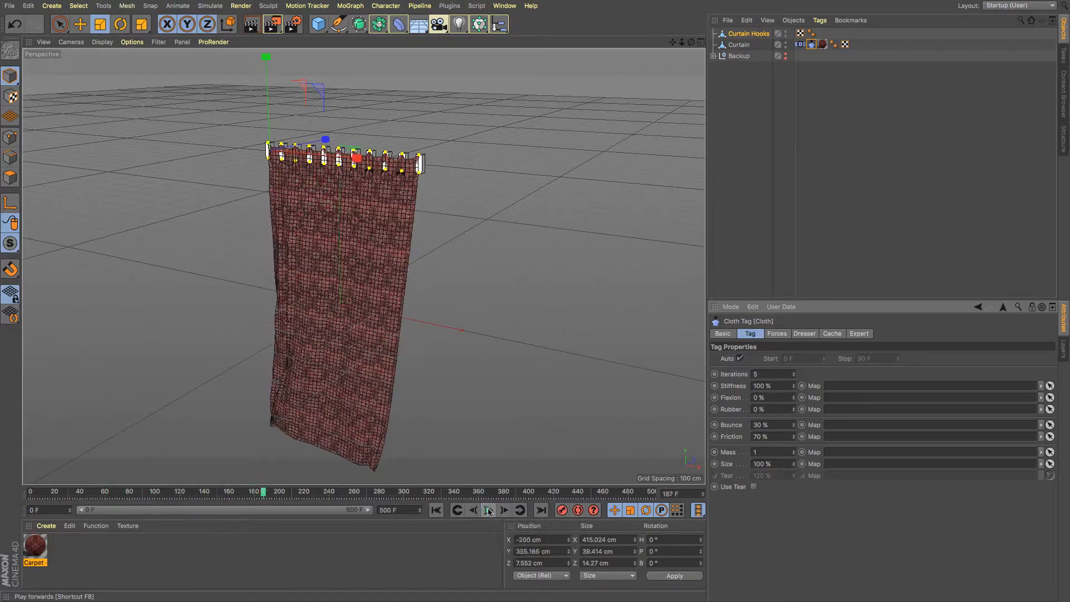
click(436, 510)
Step: Set both Bounce and Friction of the Cloth tag to 0 % and play the simulation briefly
click(784, 425)
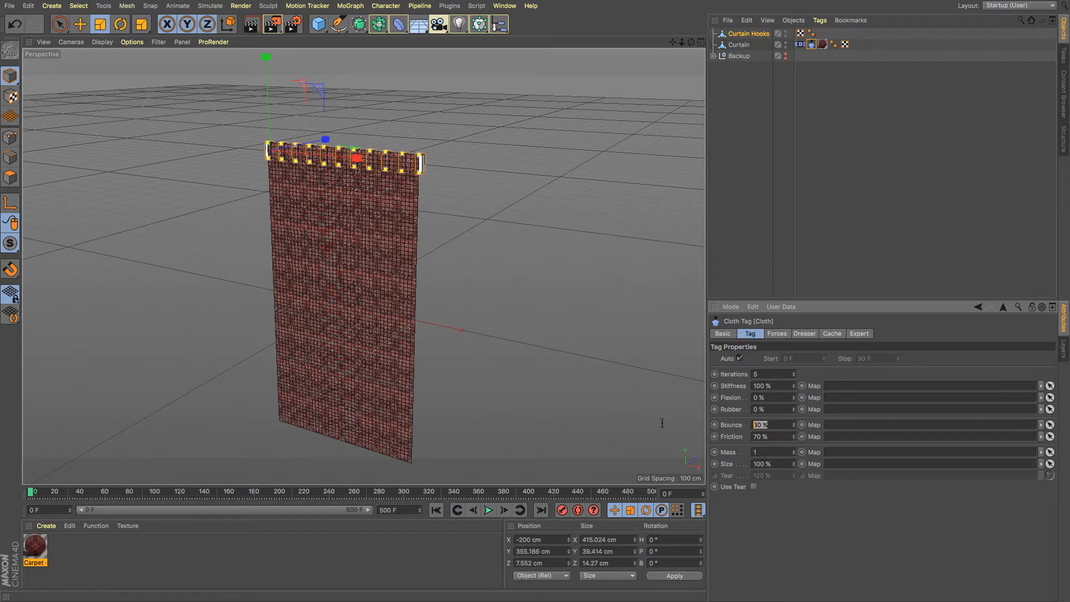
text(0)
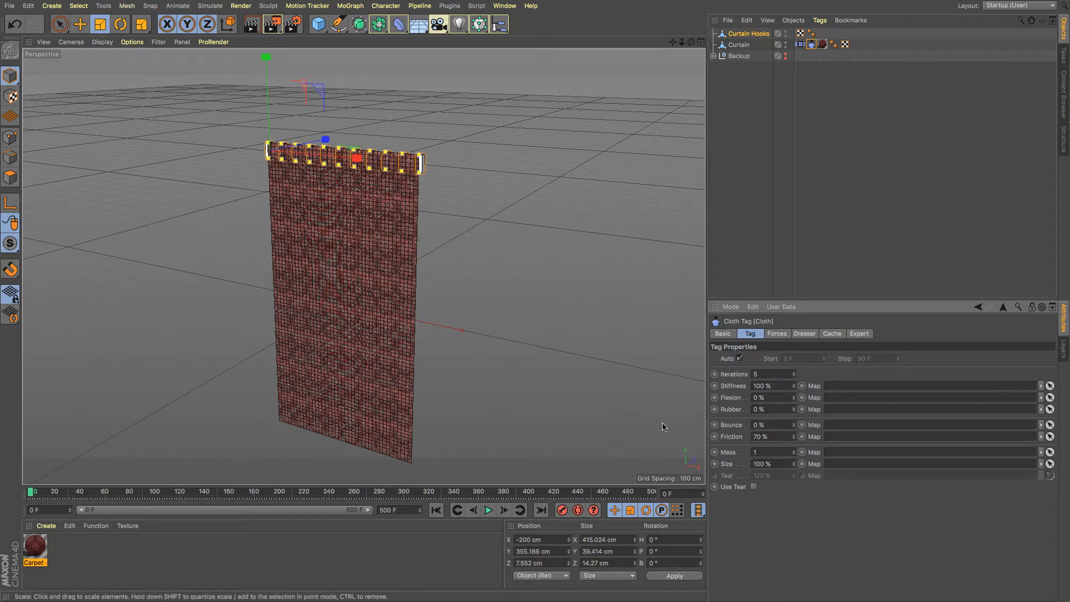
key(Tab)
text(0)
key(Return)
click(488, 510)
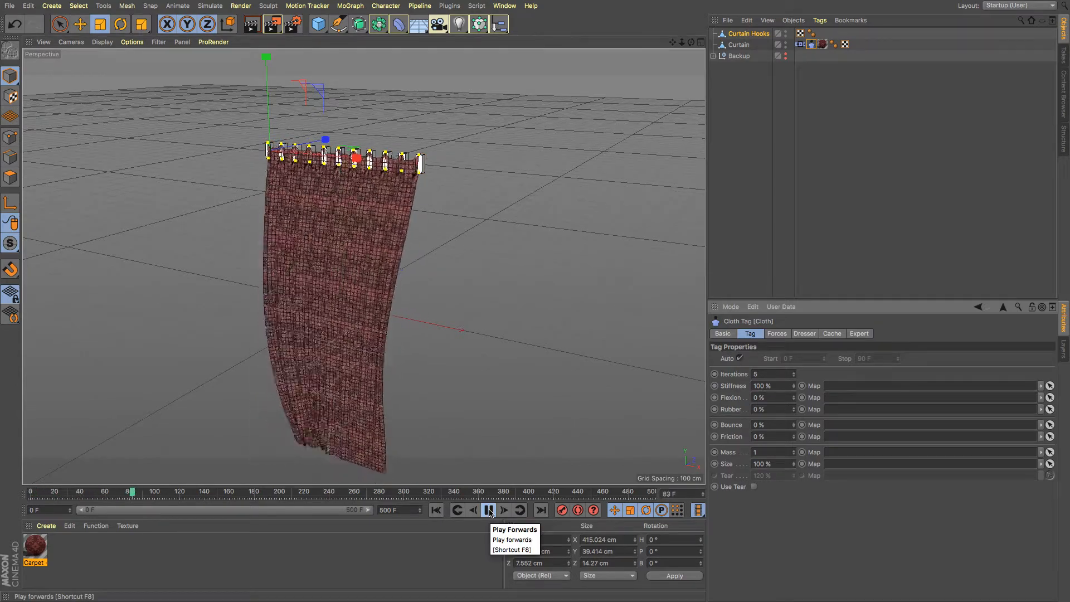
click(490, 512)
Step: Rewind to frame 0, raise the Cloth tag's Iterations to 50, and play the simulation until the curtain settles
click(437, 511)
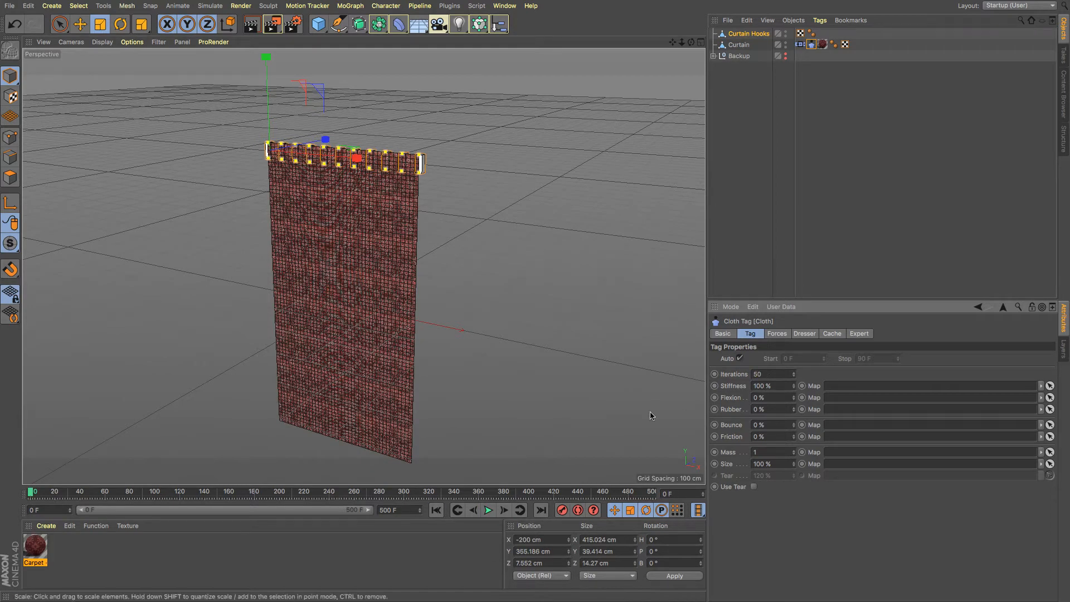
click(489, 511)
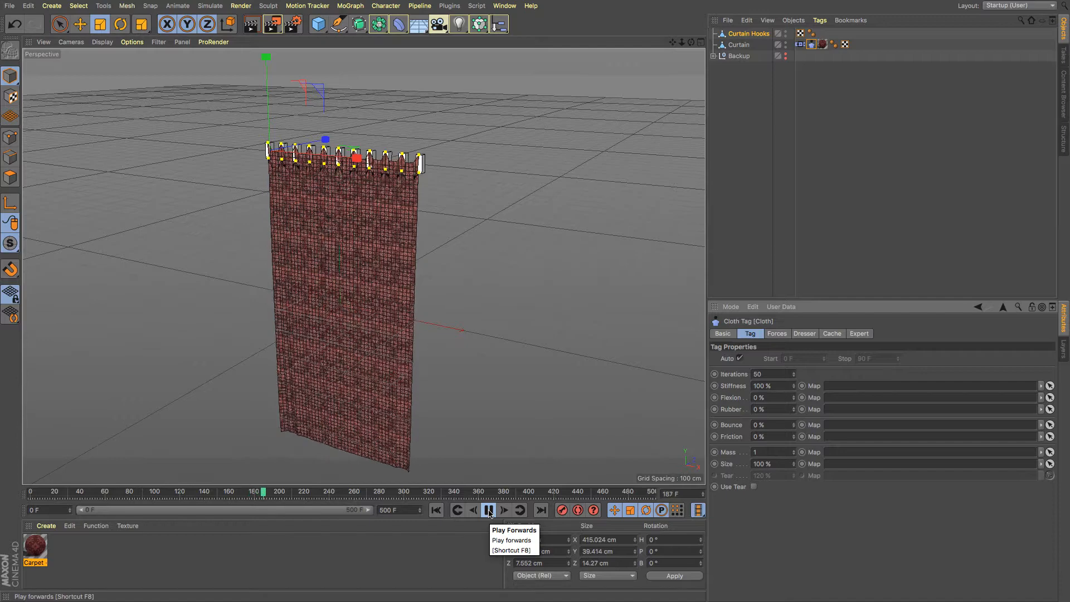
click(489, 511)
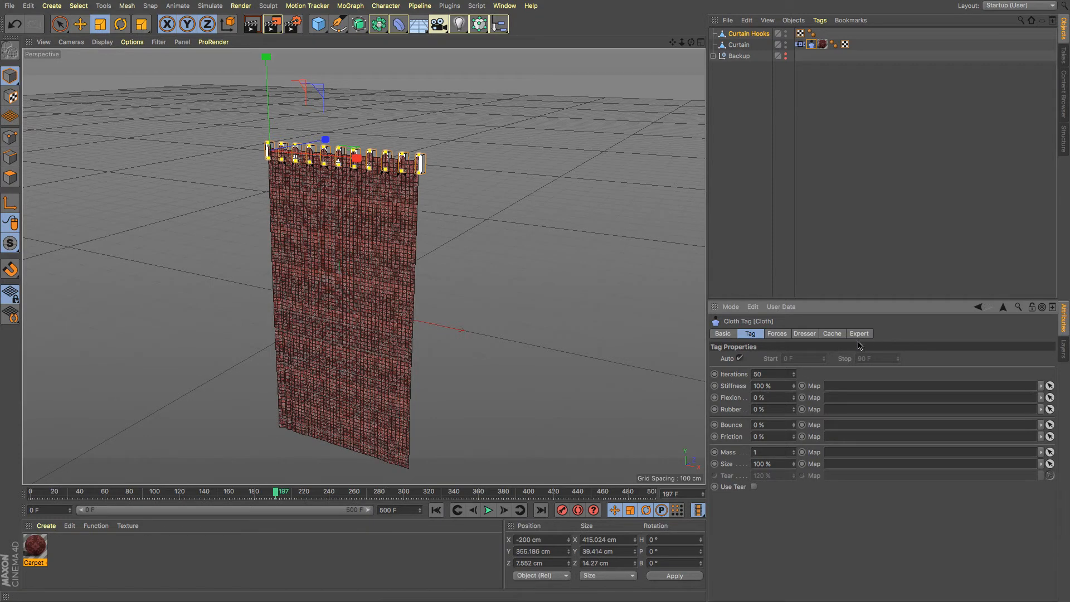
Step: Play the simulation to about frame 157, set the draped curtain as the Cloth tag's Init State, and rewind to frame 0
click(805, 334)
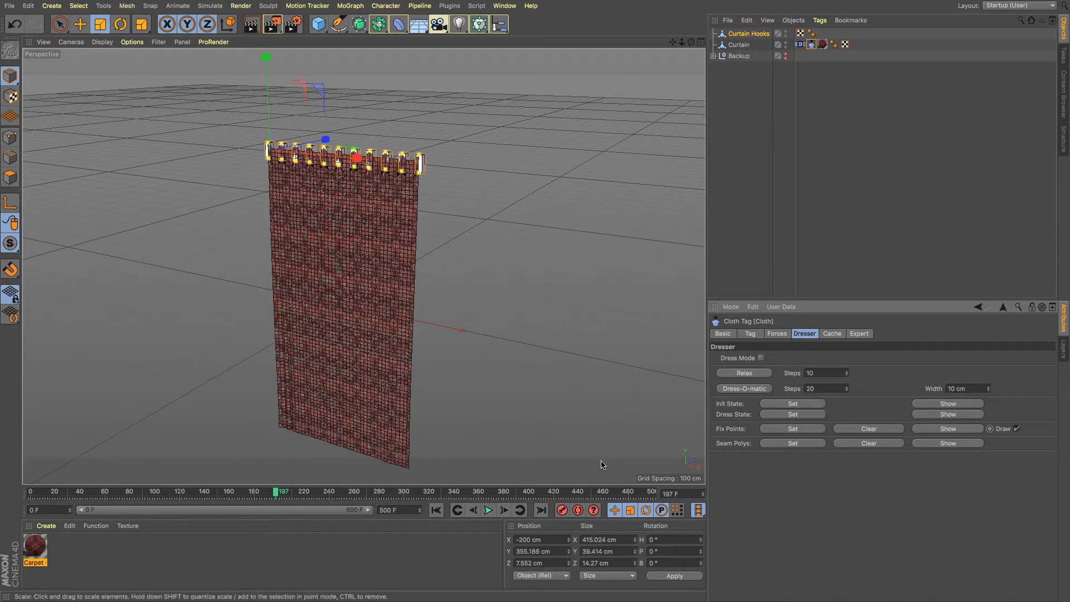
click(436, 512)
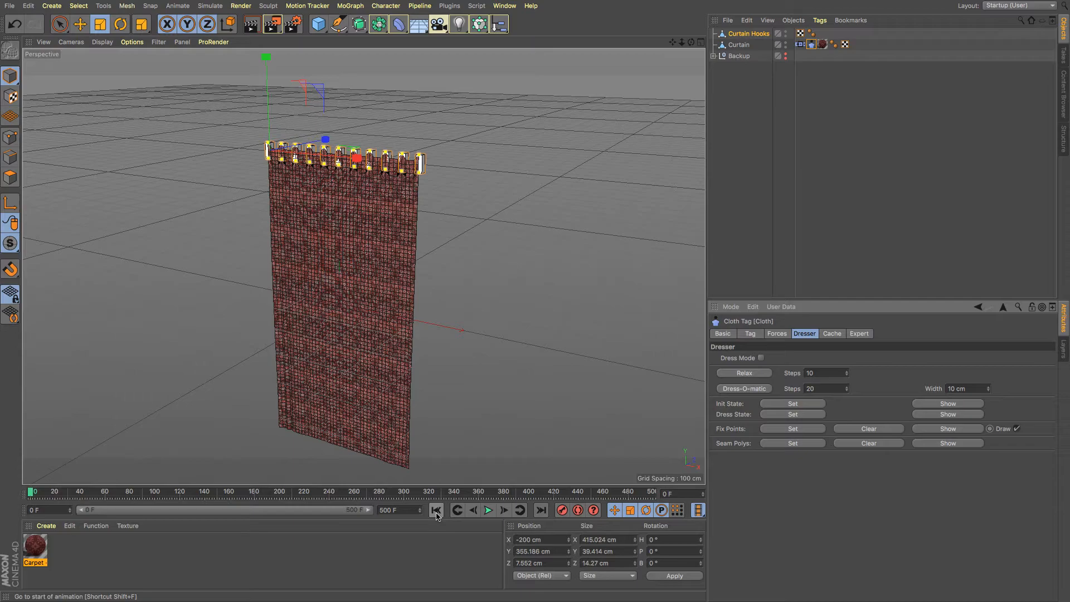
click(489, 511)
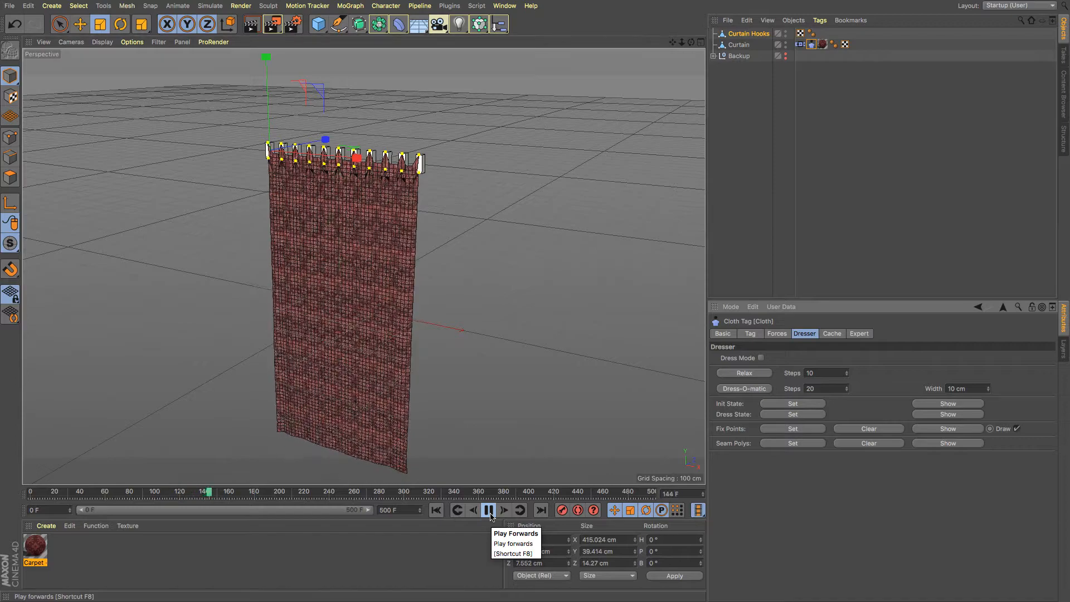
click(489, 510)
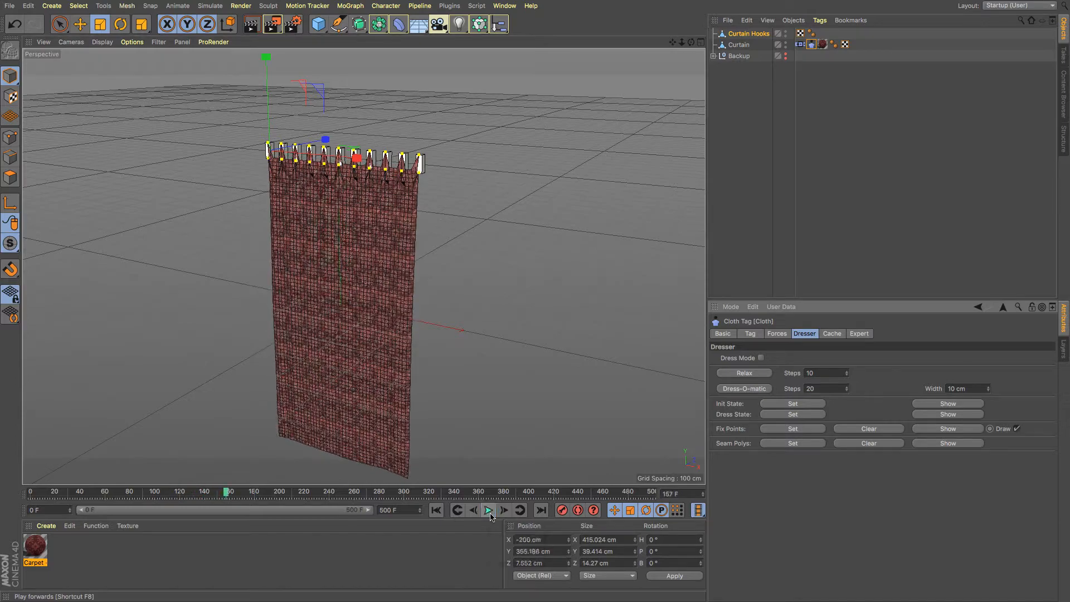
click(780, 405)
click(436, 511)
Step: Play the simulation briefly from the stored initial state, undo the recent Cloth tag changes, and rewind to frame 0
click(489, 510)
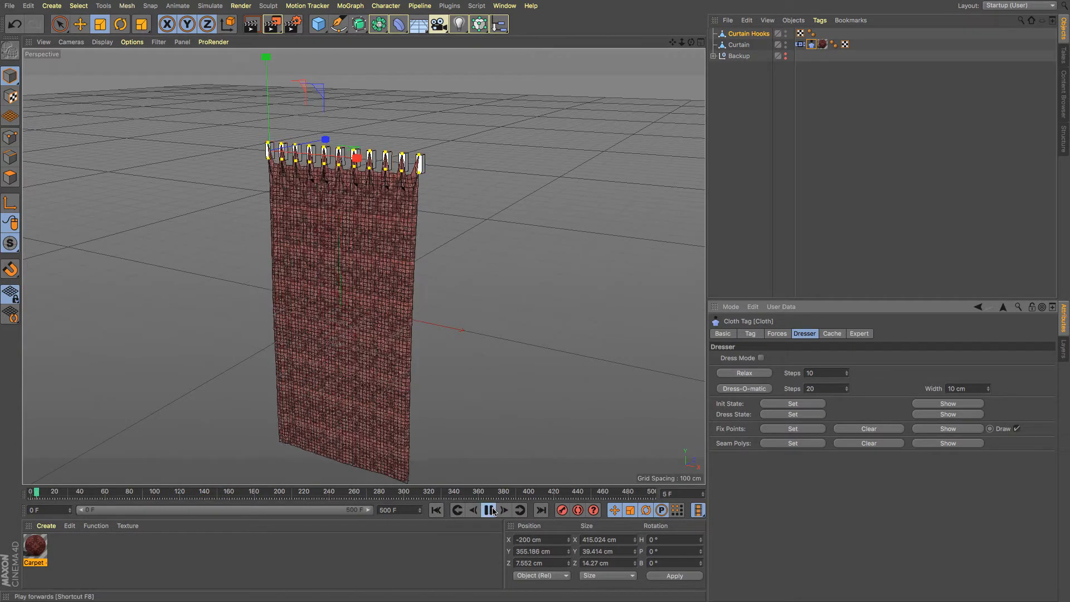
click(490, 511)
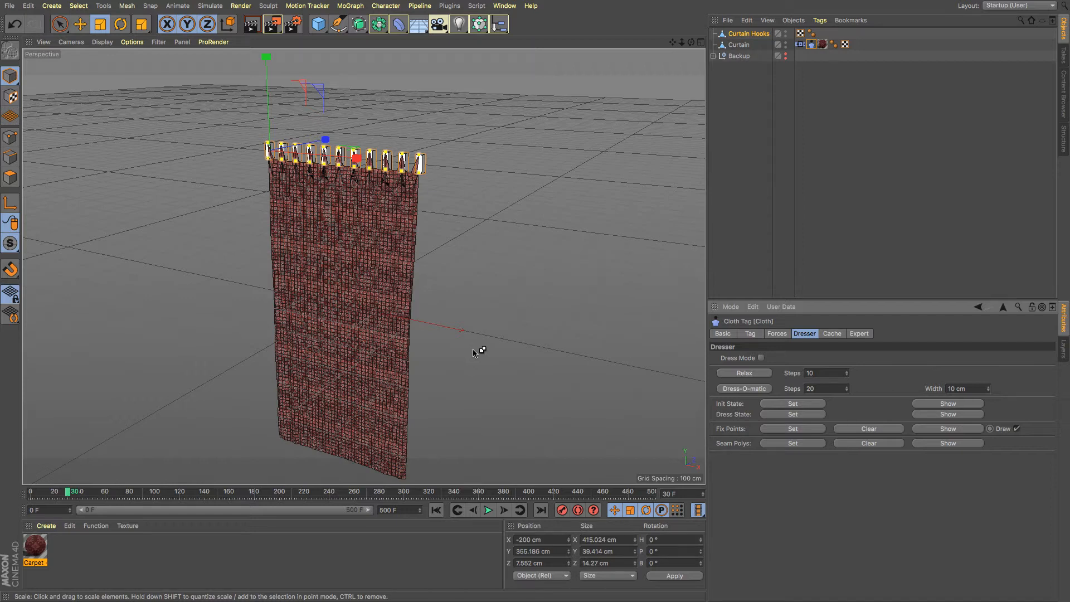
key(ctrl+z)
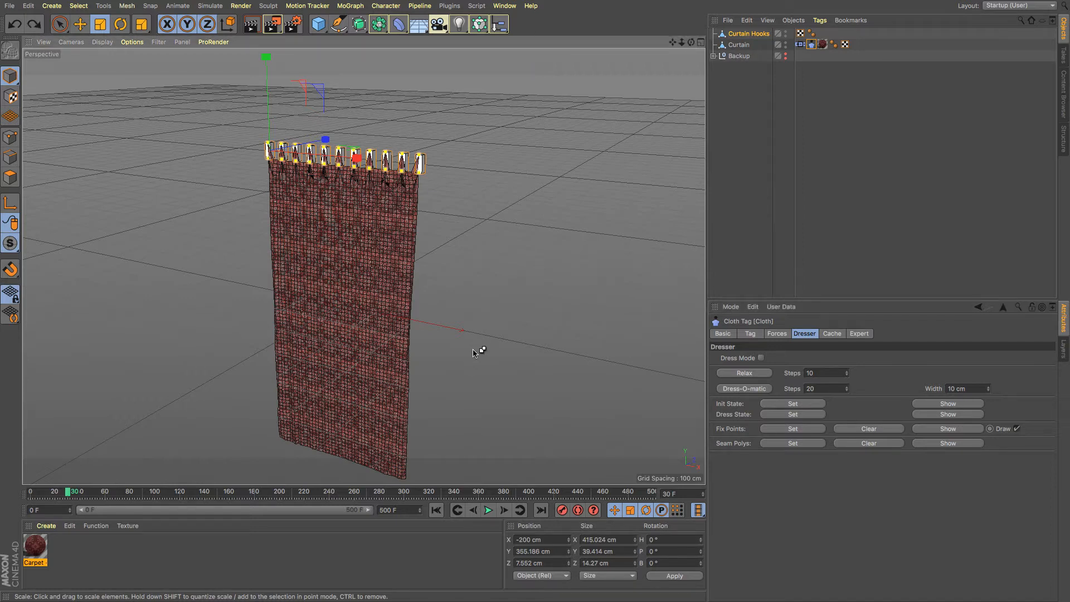
click(436, 510)
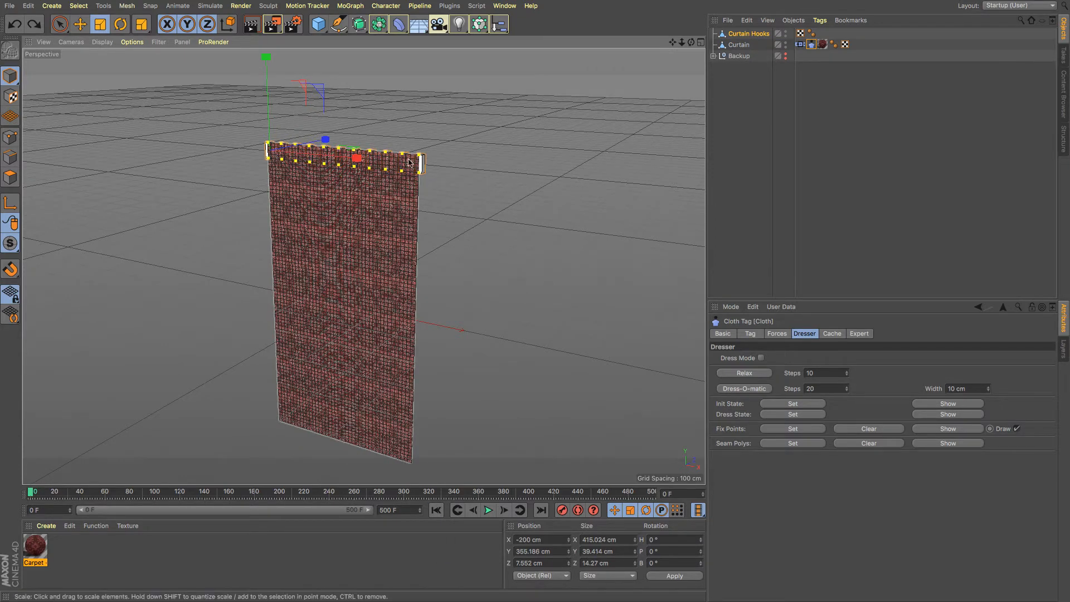
Step: Check the Cloth tag's force settings and set its Iterations to 25
click(778, 334)
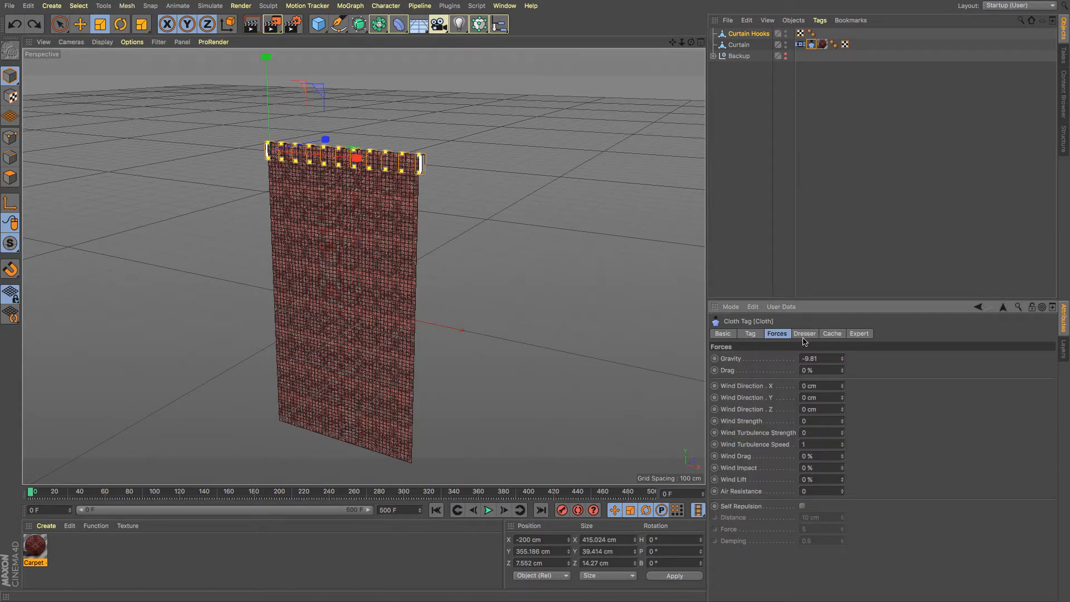
click(752, 336)
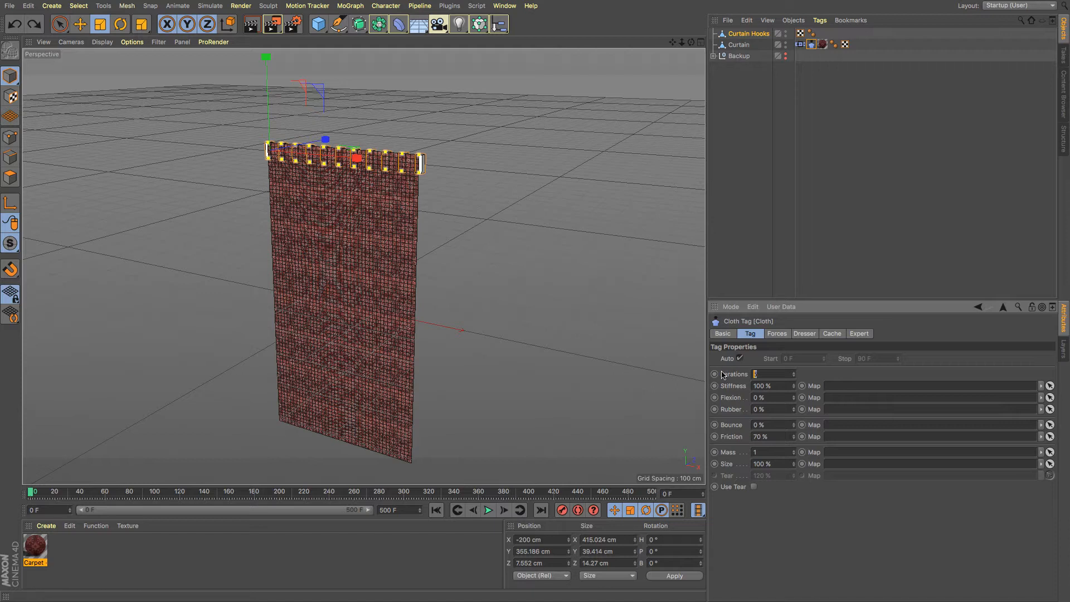
text(25)
key(Return)
Step: Enable Self Repulsion among the Cloth tag's forces and Self Collision in its expert settings
click(778, 334)
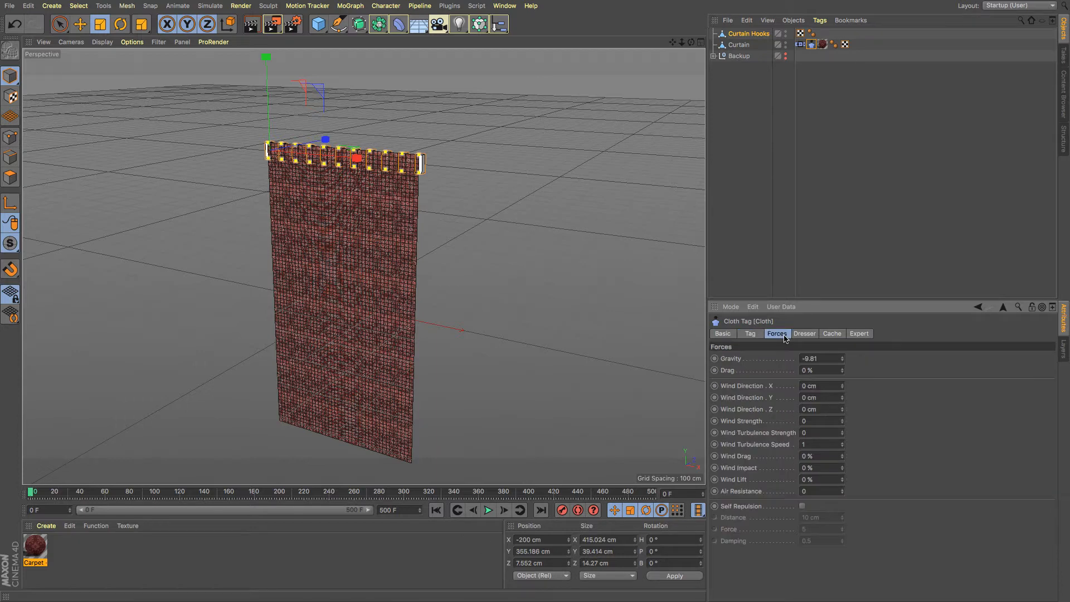
click(803, 506)
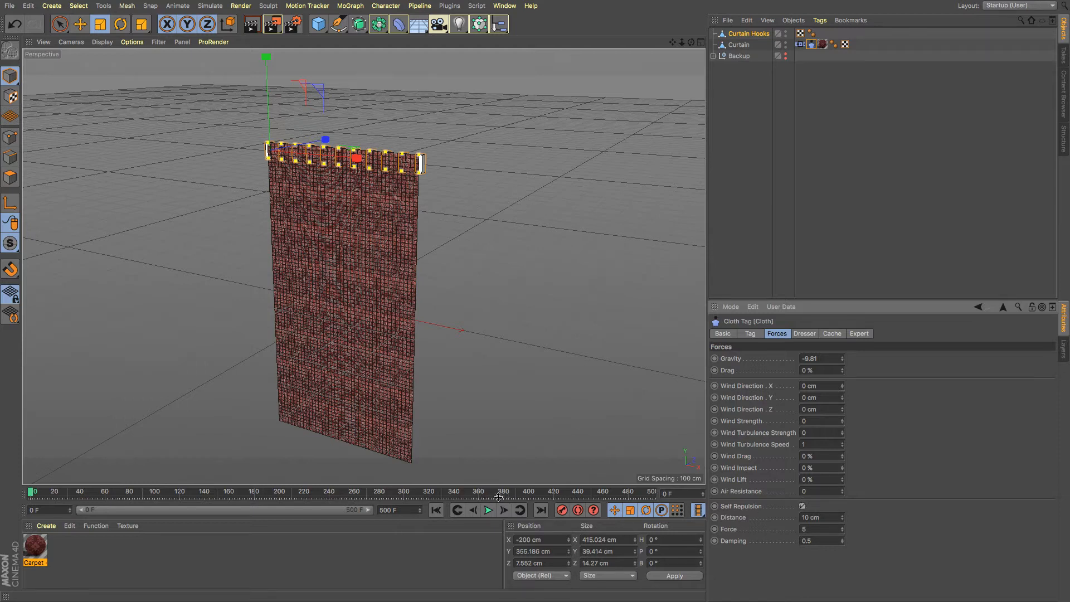
click(436, 510)
click(859, 334)
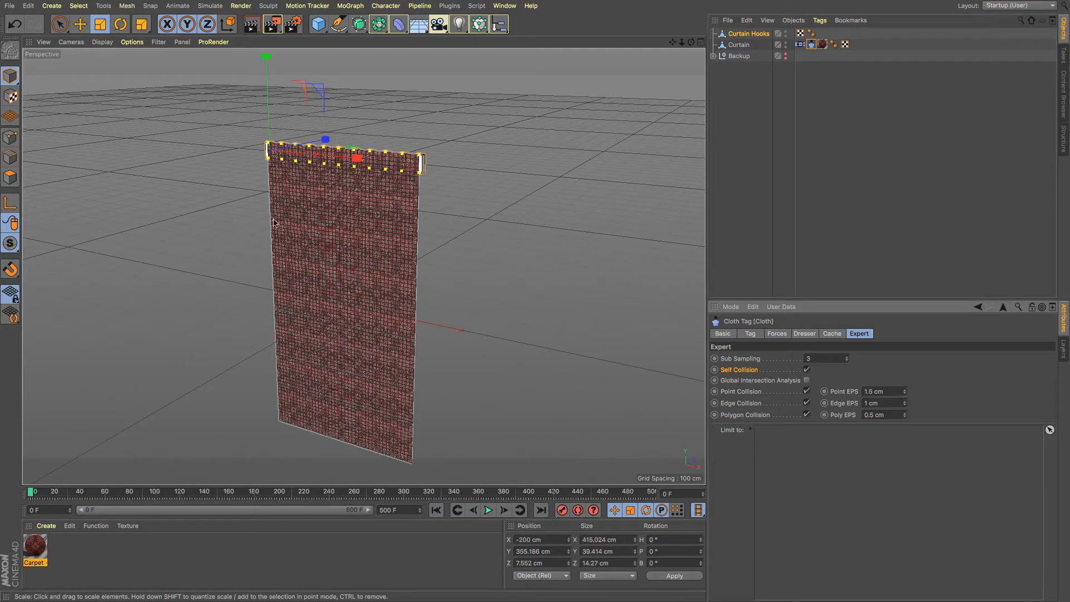
Step: Play the simulation in Gouraud Shading, narrow Curtain Hooks to about 231 cm along X, and stop playback at about frame 64
click(488, 510)
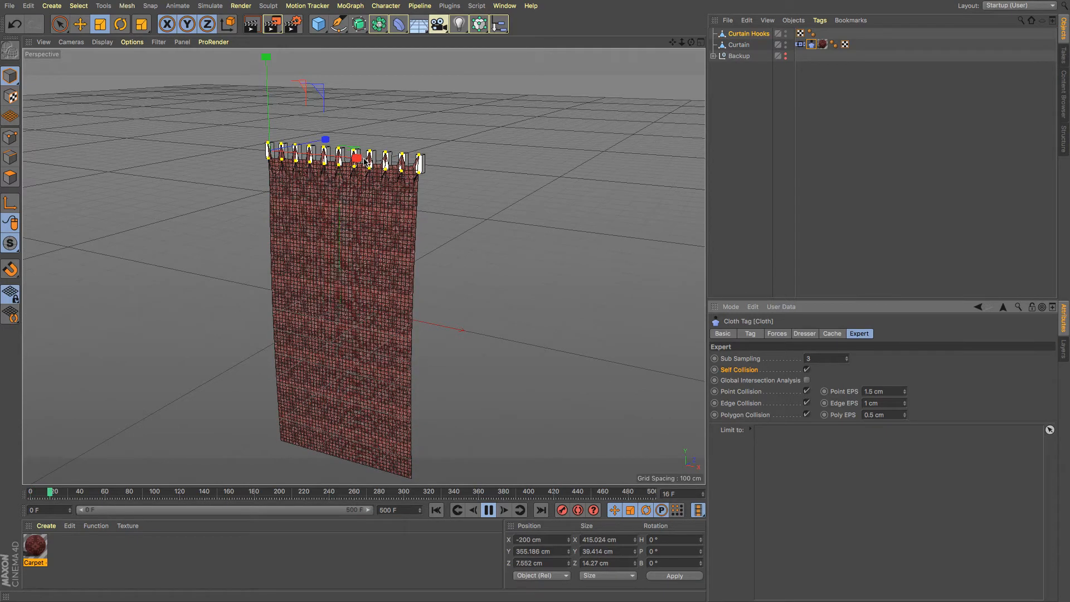
click(102, 43)
click(127, 59)
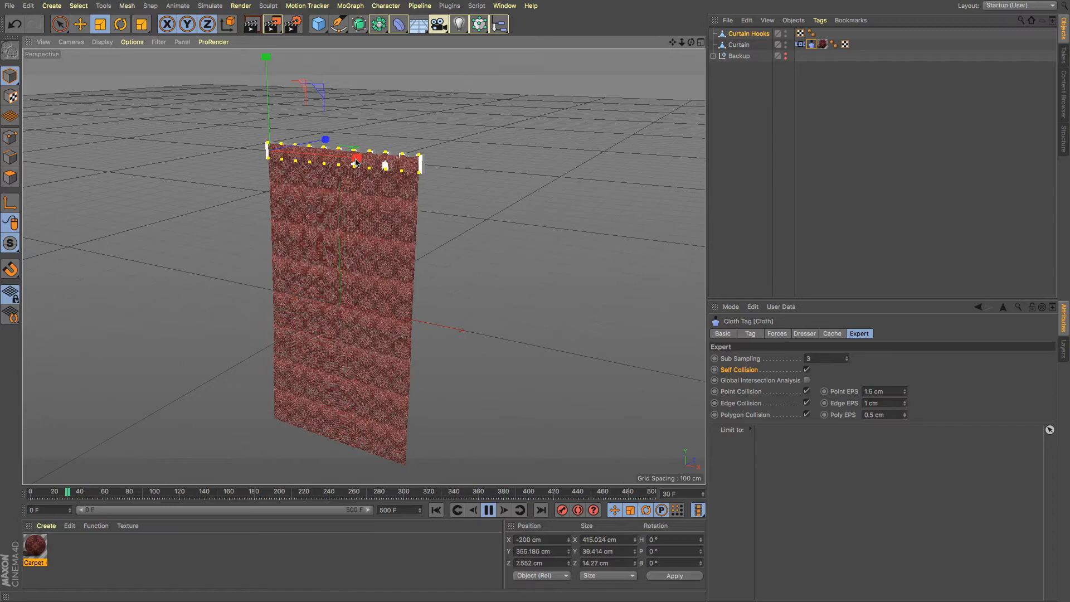
drag(355, 162, 315, 156)
drag(388, 286, 386, 284)
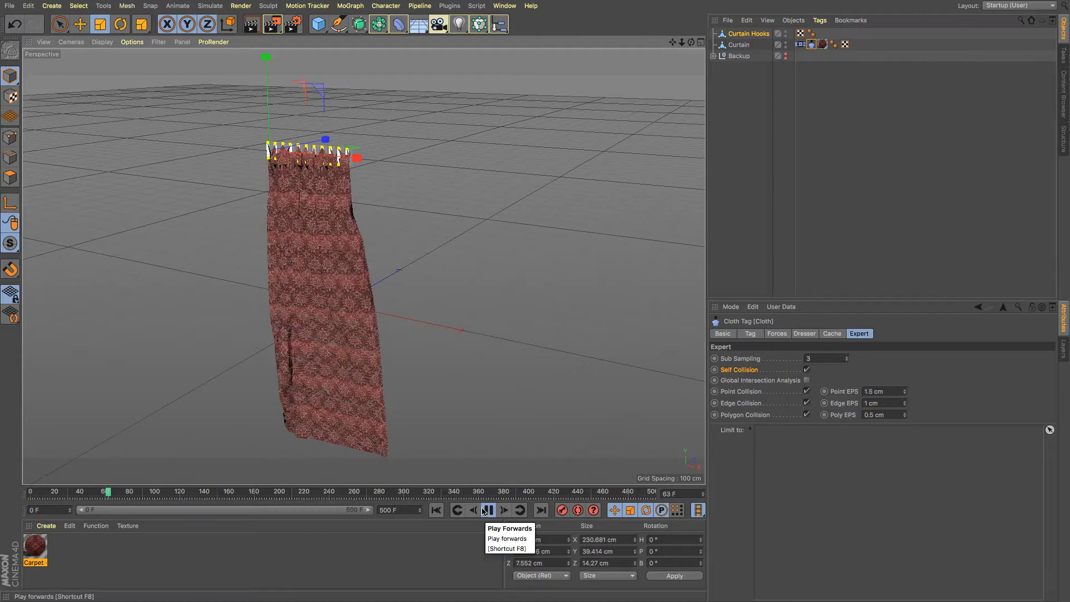
click(489, 510)
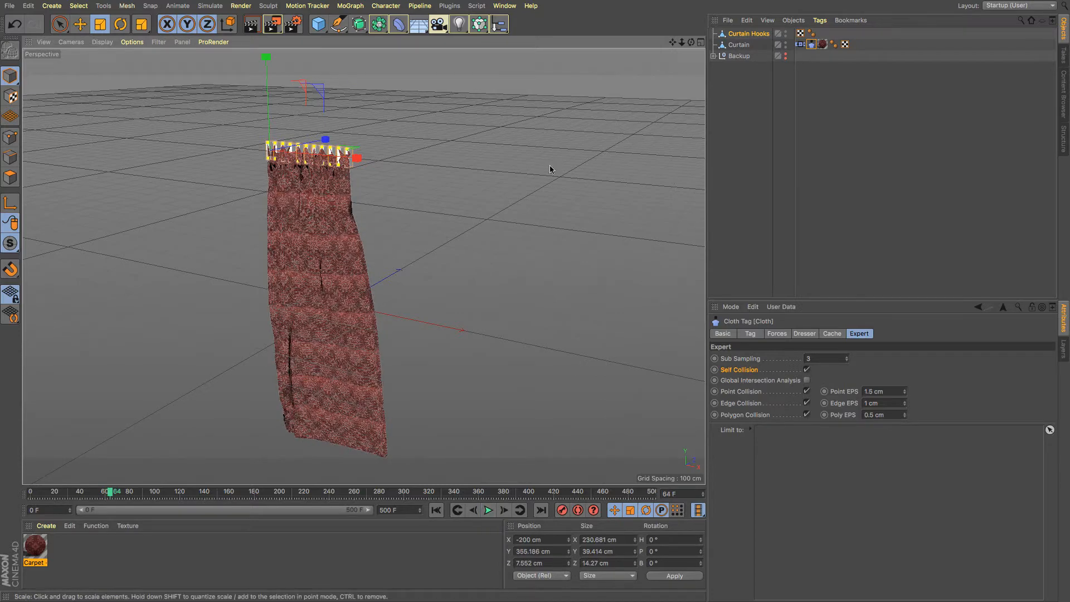
Step: Display the curtain in Gouraud Shading (Lines) and inspect the mesh around its folds up close
click(102, 42)
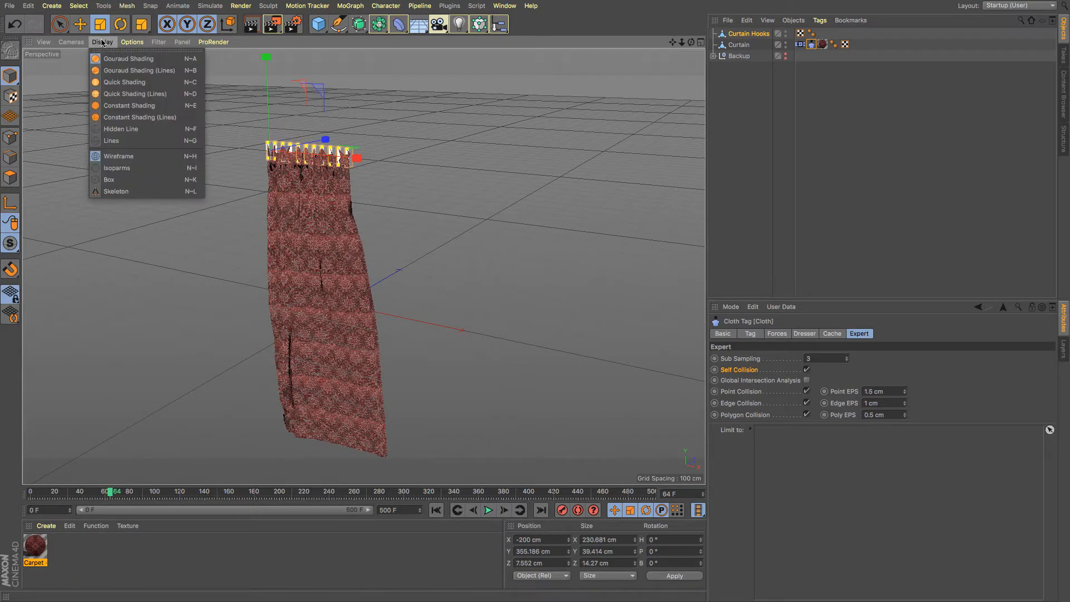
click(111, 71)
scroll(329, 255, down, 2)
scroll(327, 255, up, 4)
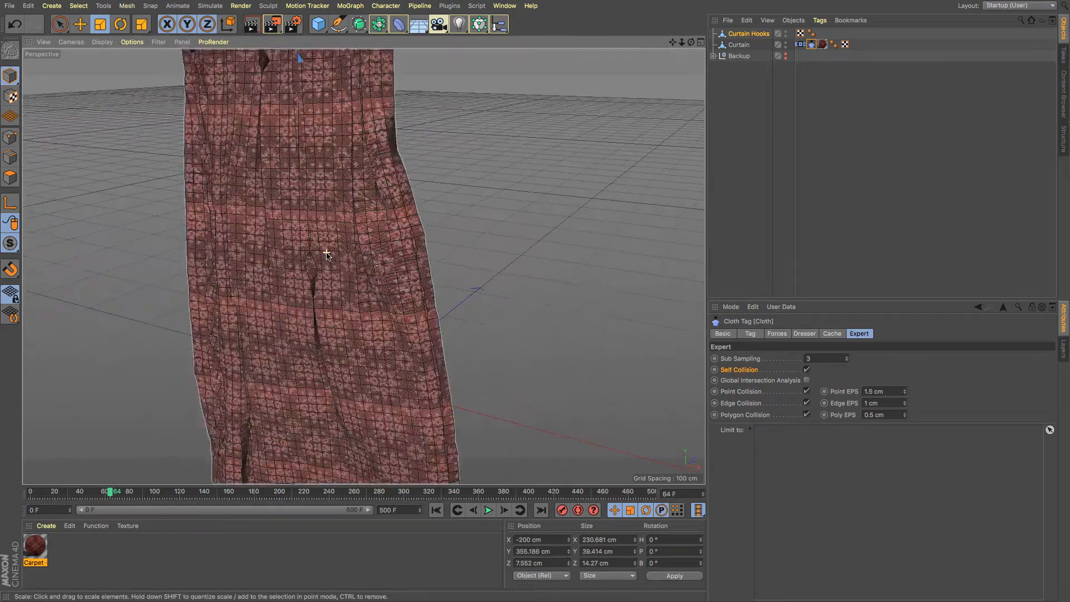
drag(691, 42, 701, 10)
alt+drag(363, 266, 345, 310)
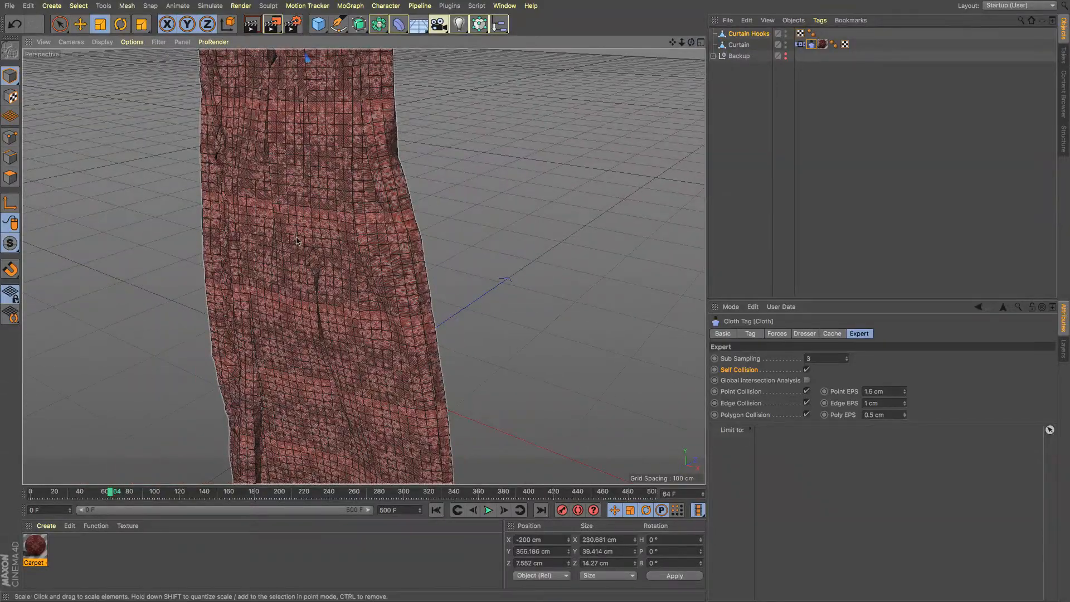
Step: Return to the first frame and undo the last narrowing of Curtain Hooks
click(436, 510)
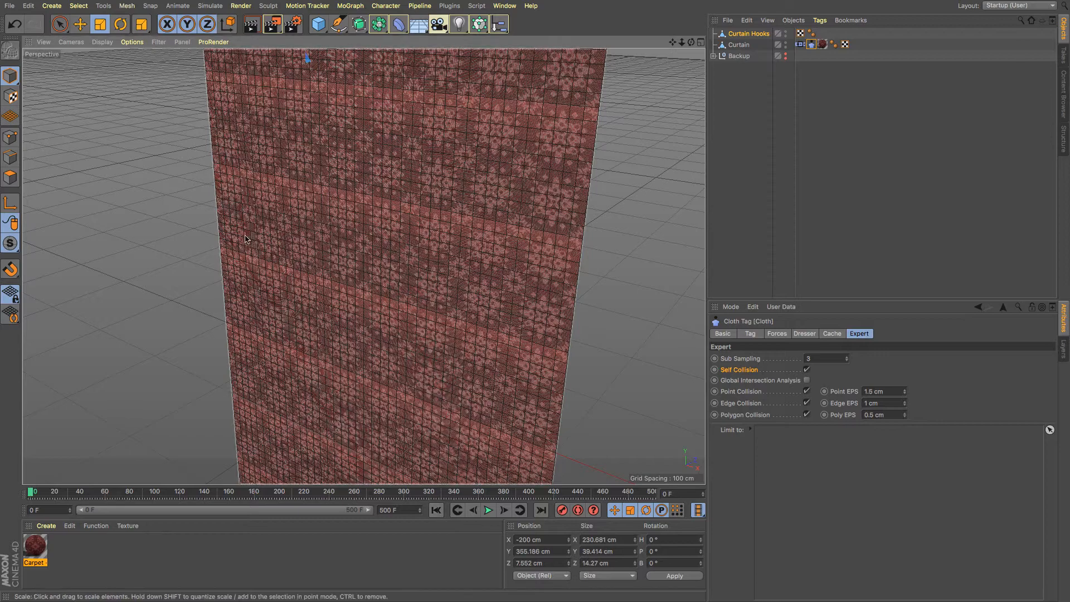
click(15, 24)
scroll(375, 182, down, 5)
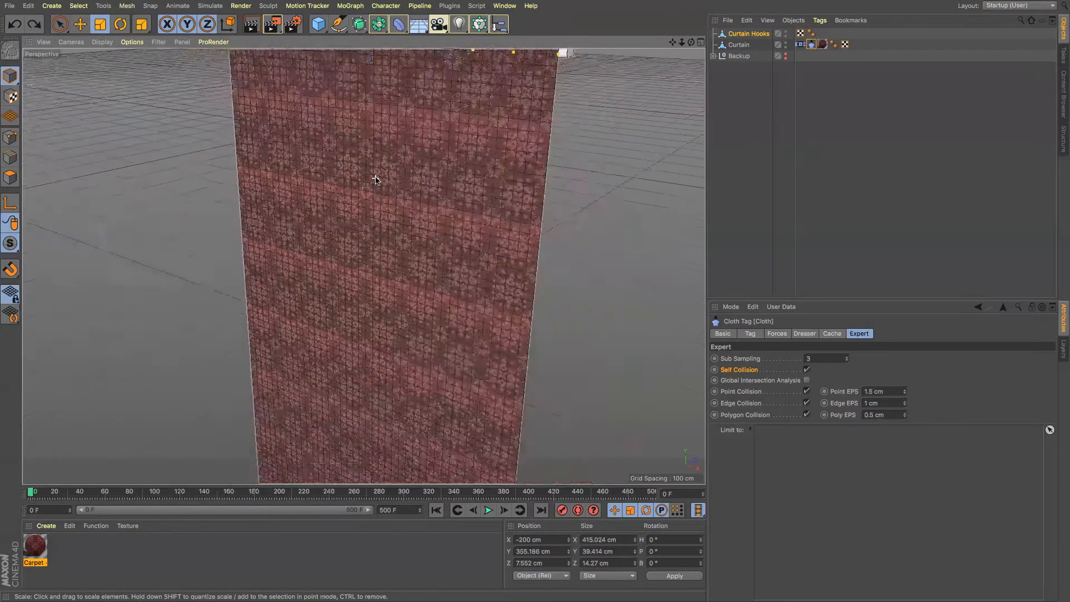
Step: Wrap Curtain in a Cloth Surface and set the Cloth Surface's thickness to 1 cm
click(742, 47)
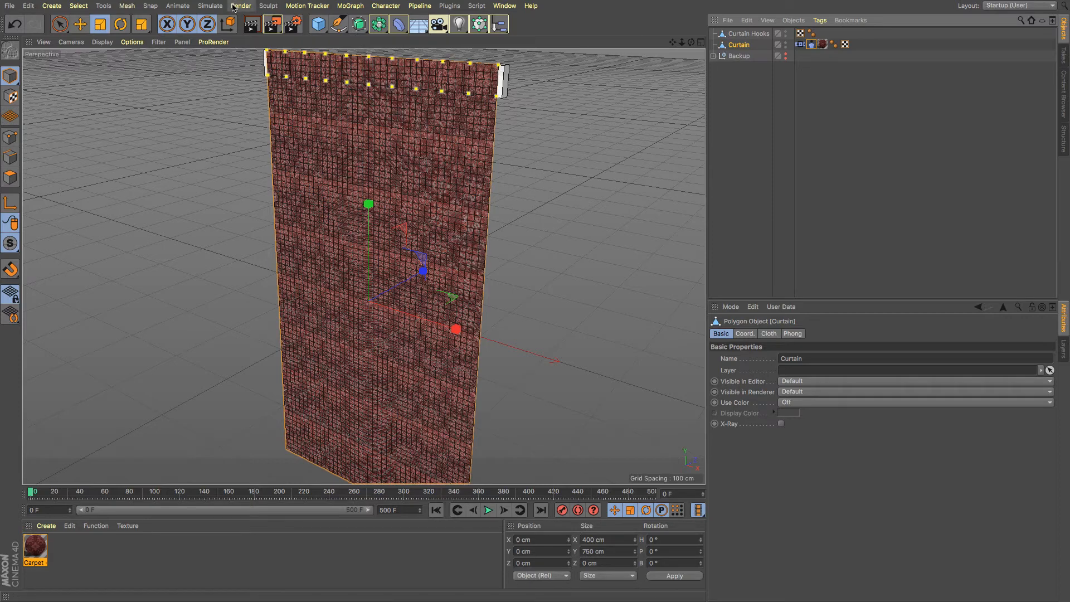
click(210, 5)
mouse_move(230, 22)
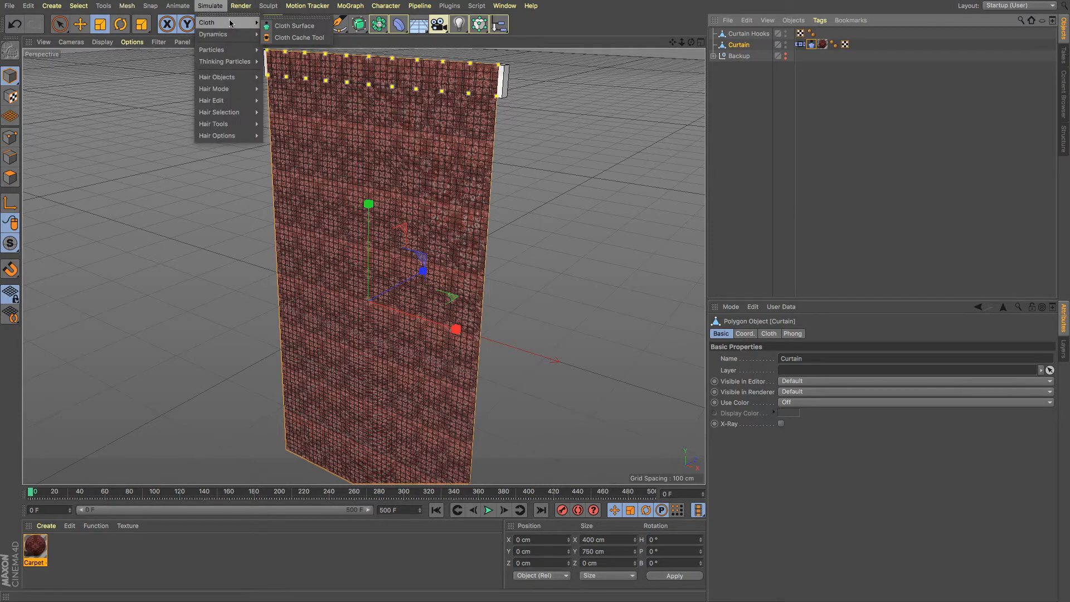
click(288, 28)
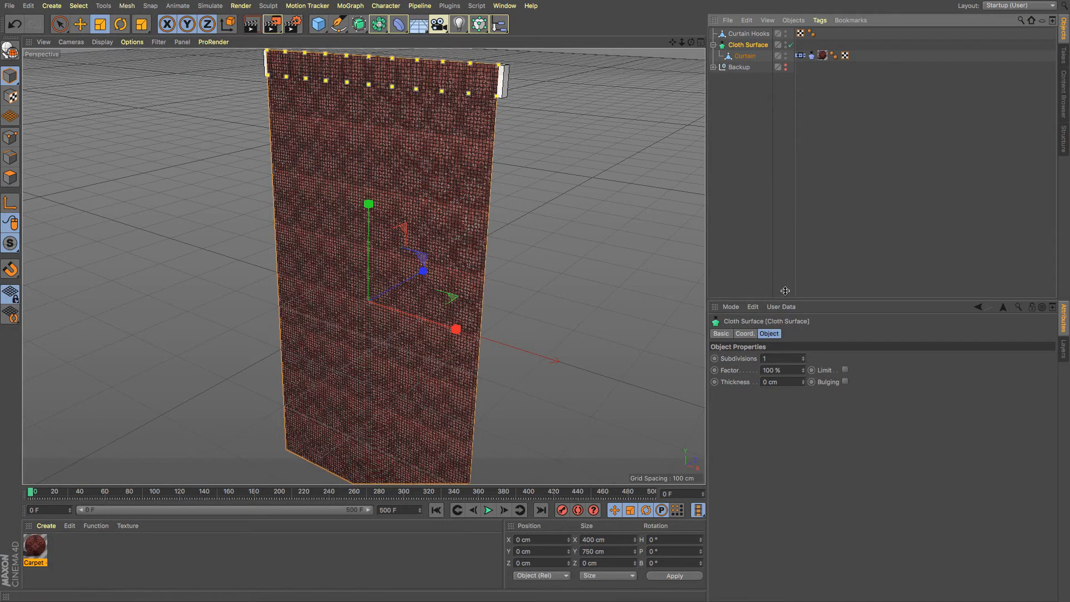
double_click(769, 382)
text(1)
key(Return)
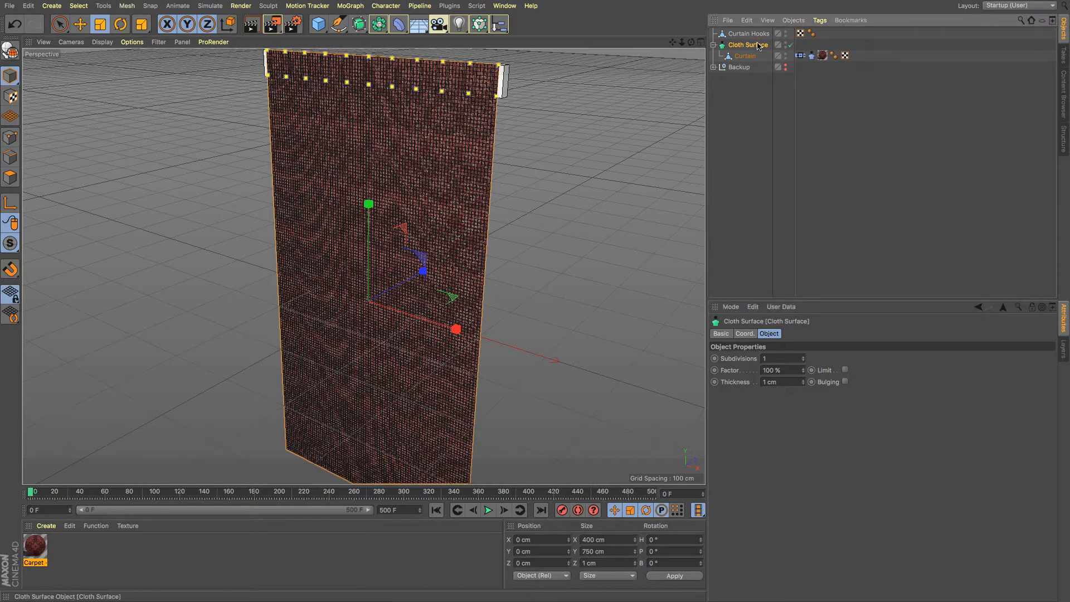
Step: Nest the Cloth Surface in a Subdivision Surface and display the view in Gouraud Shading
alt+click(358, 28)
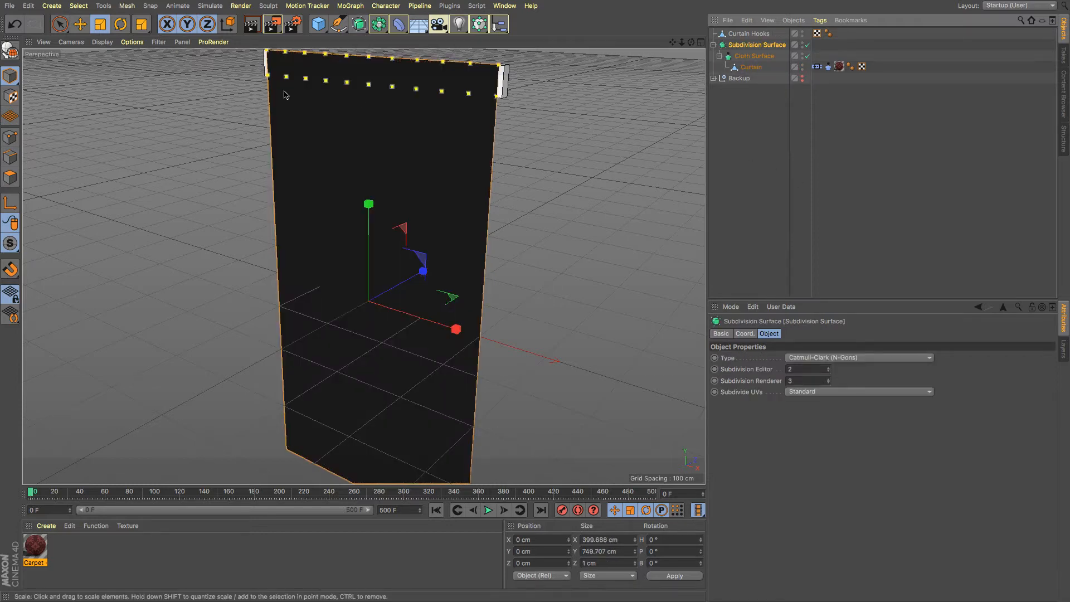
click(102, 42)
click(109, 65)
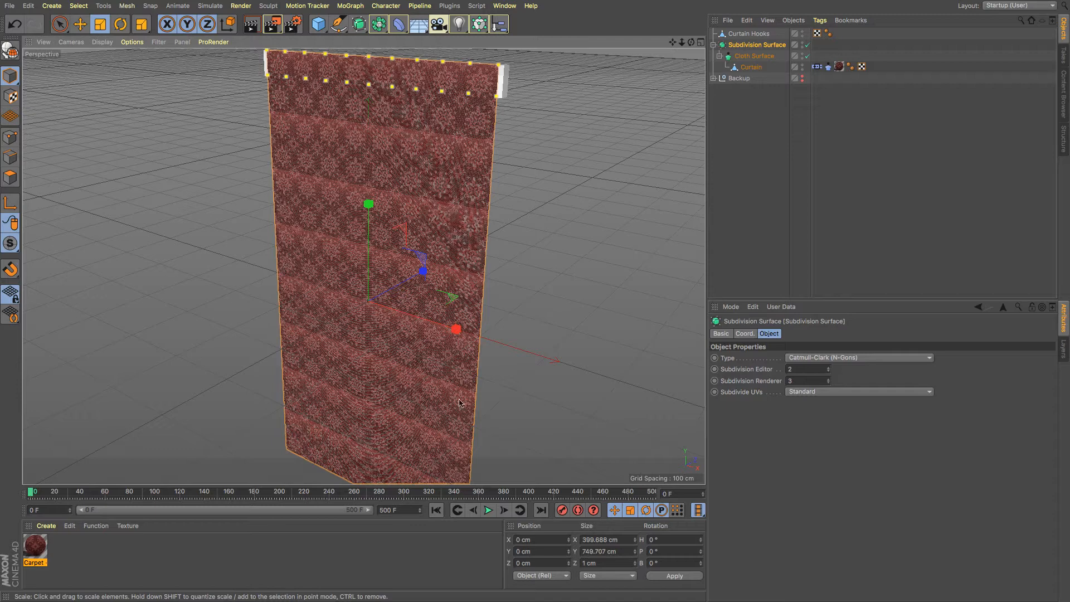
Step: Play the simulation, hide Curtain Hooks in the editor, and stop playback at about frame 51
click(488, 511)
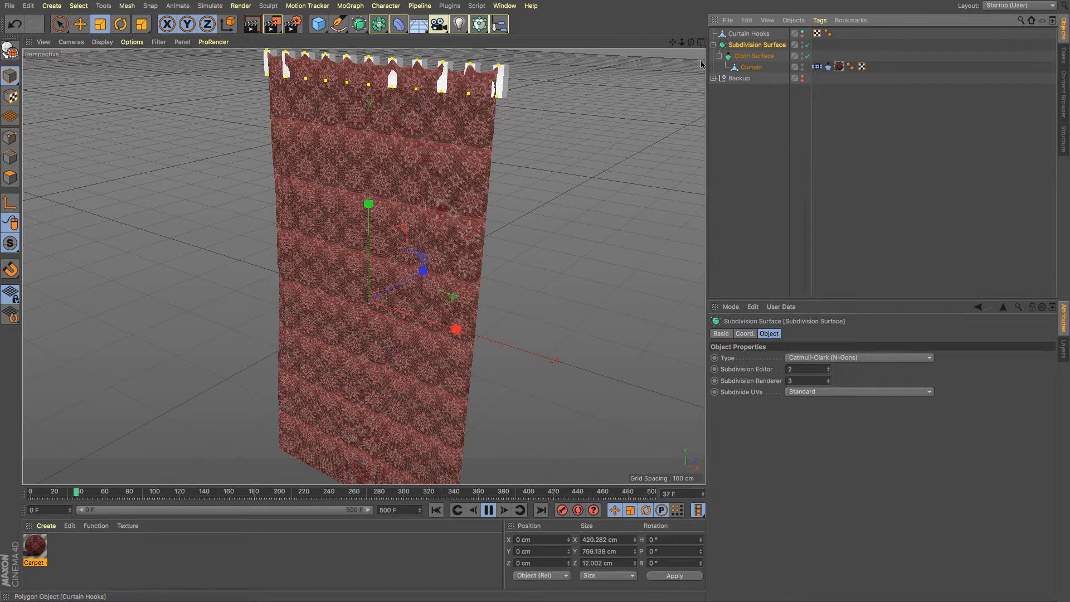
click(747, 34)
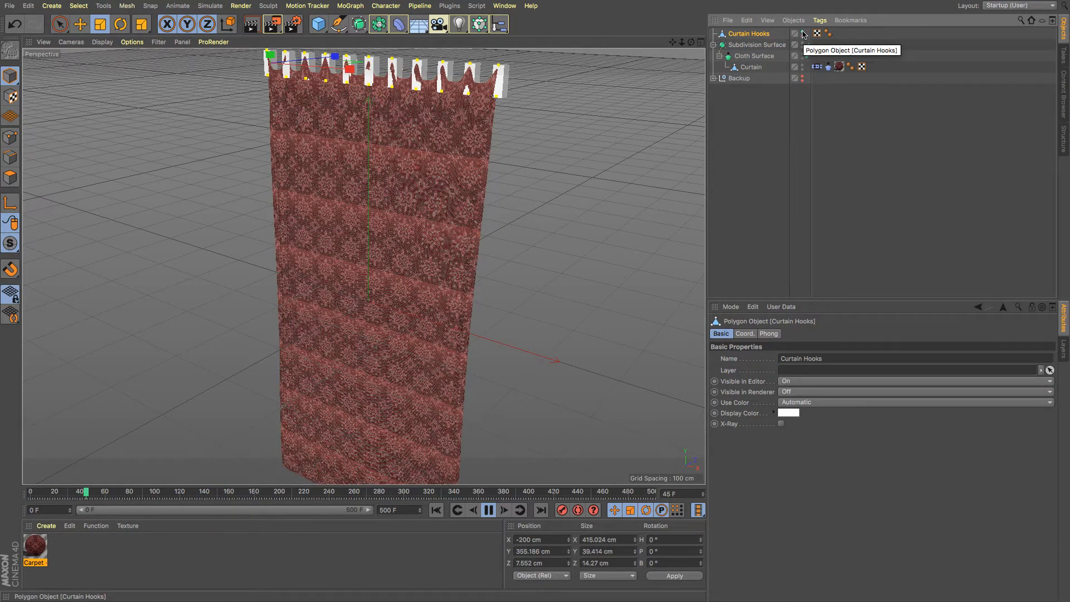
click(804, 34)
key(F8)
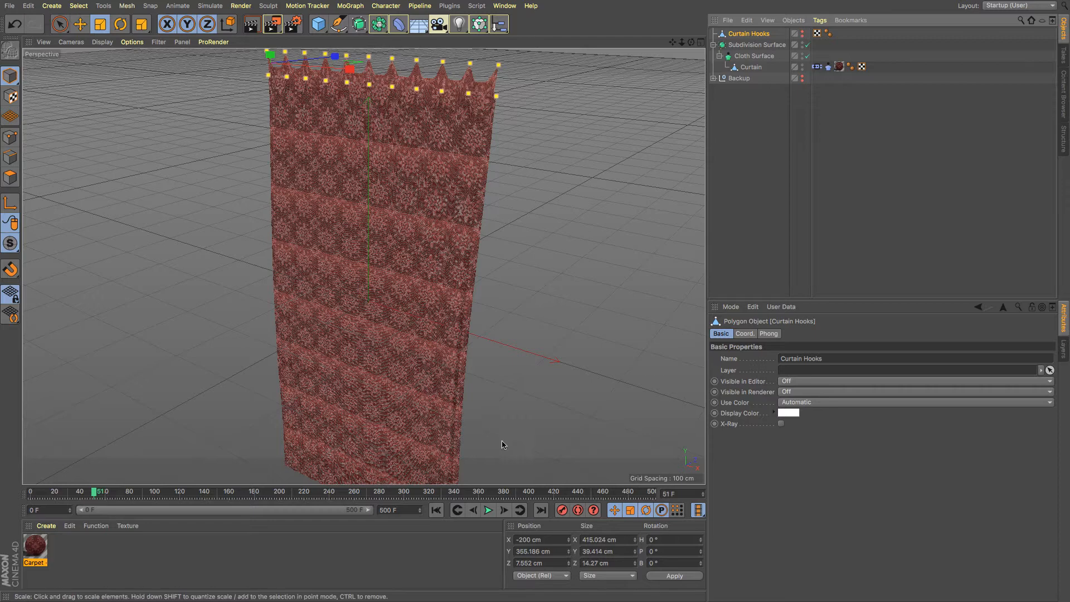
Step: Resume the simulation, narrow Curtain Hooks to about 309 cm along X, and stop playback at about frame 93
click(488, 511)
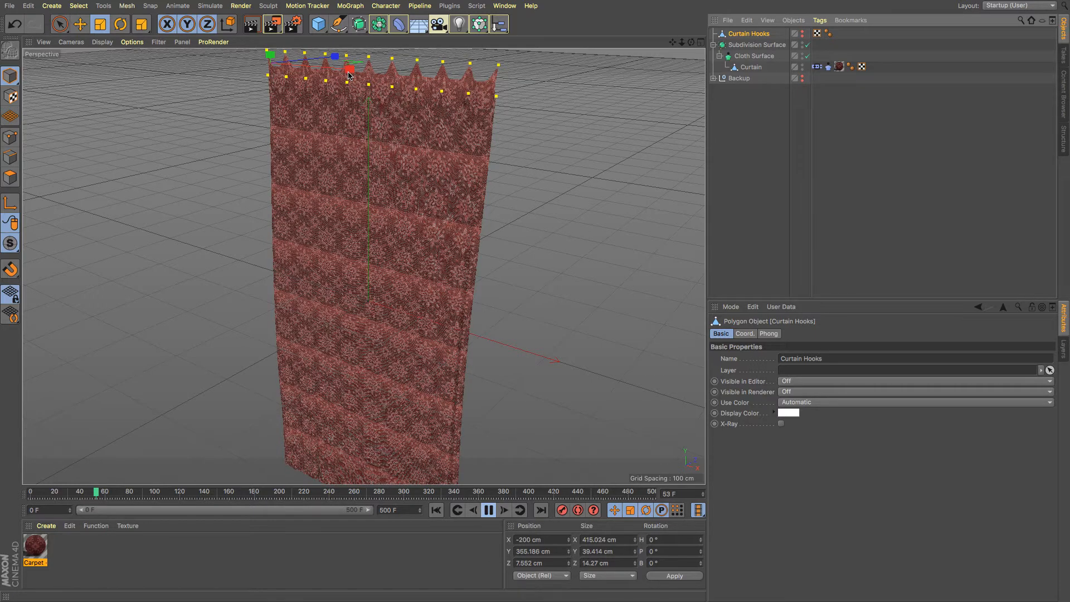
drag(344, 71, 331, 67)
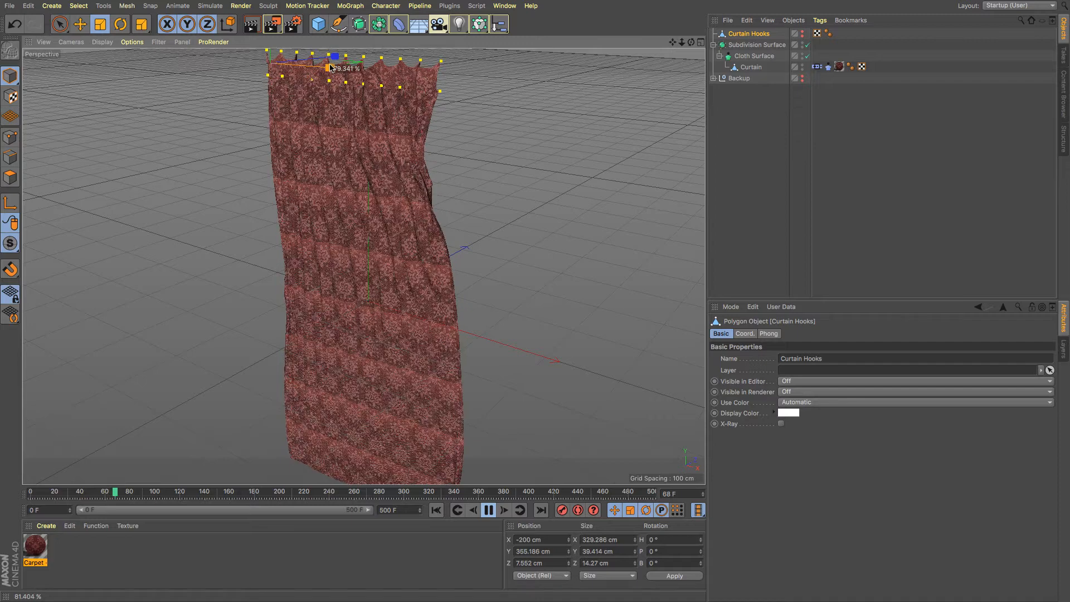
drag(331, 67, 327, 66)
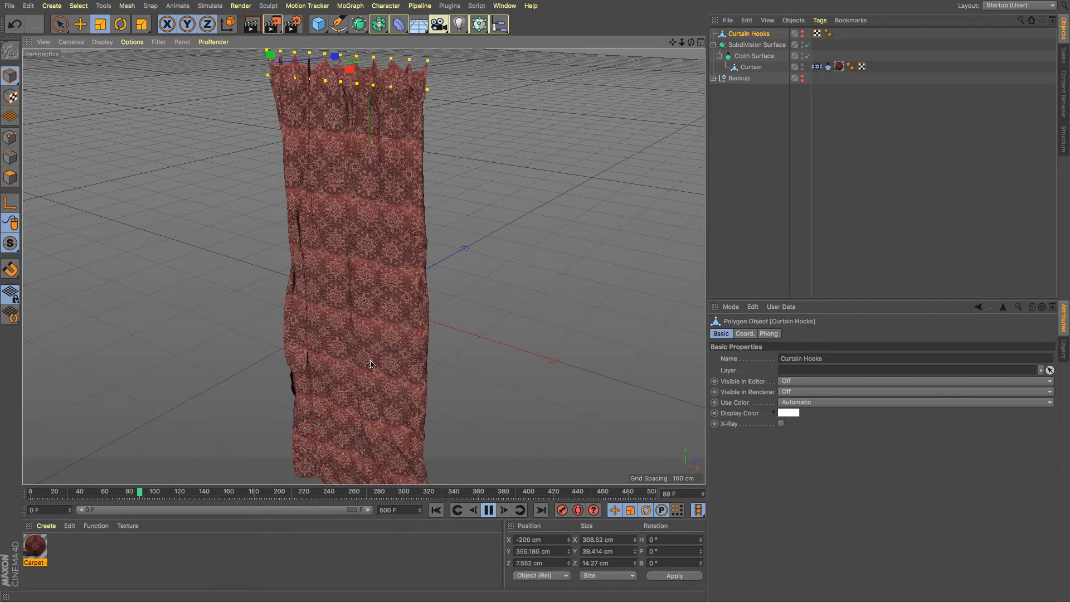
click(489, 510)
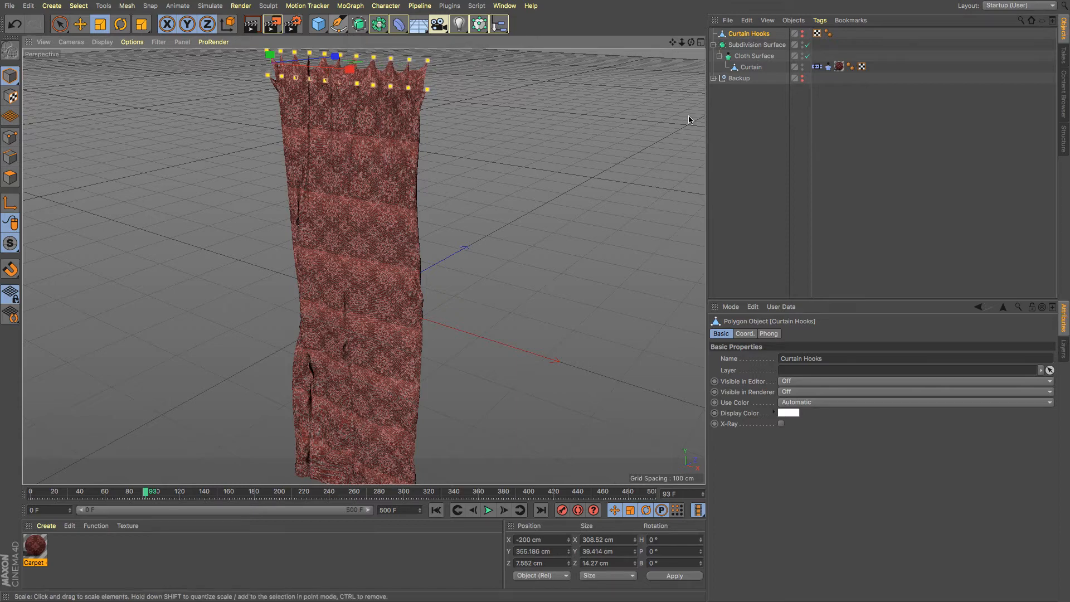
Step: Review the Cloth tag's force settings and add a Wind particle object to the scene
click(828, 68)
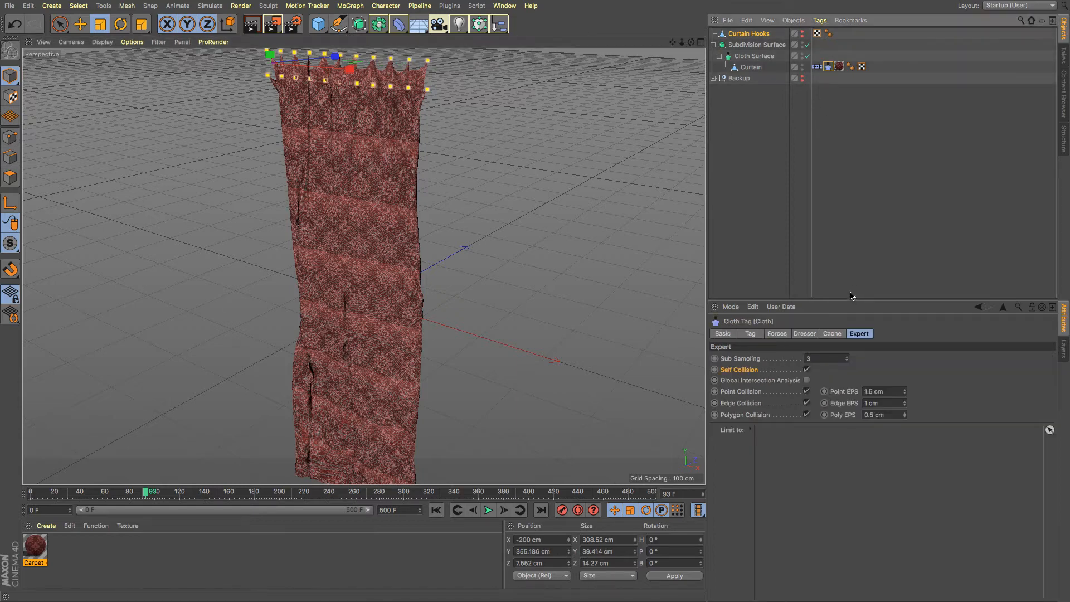
click(778, 334)
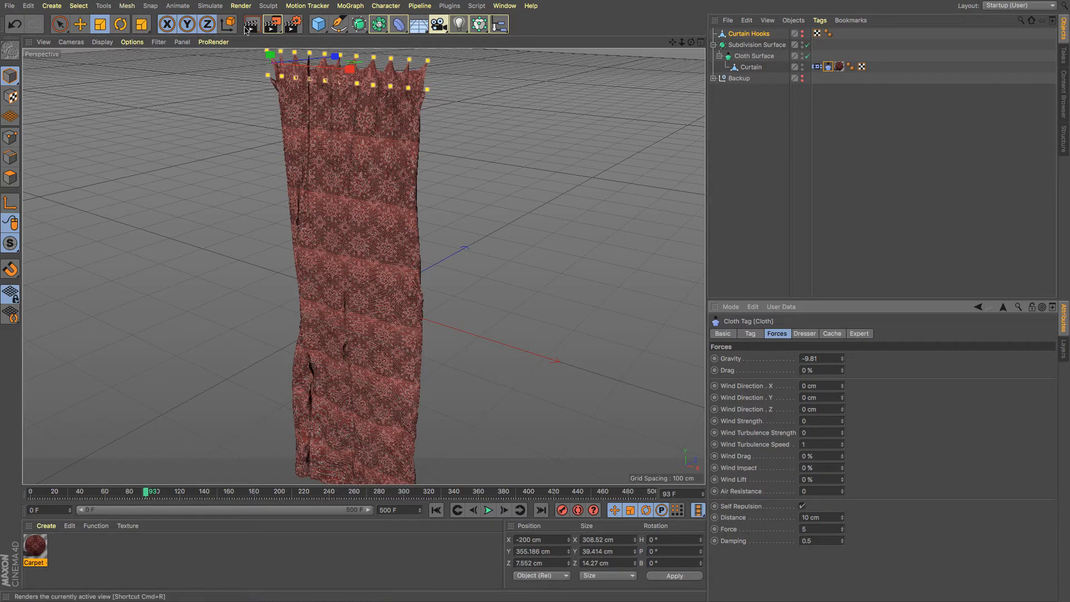
click(211, 6)
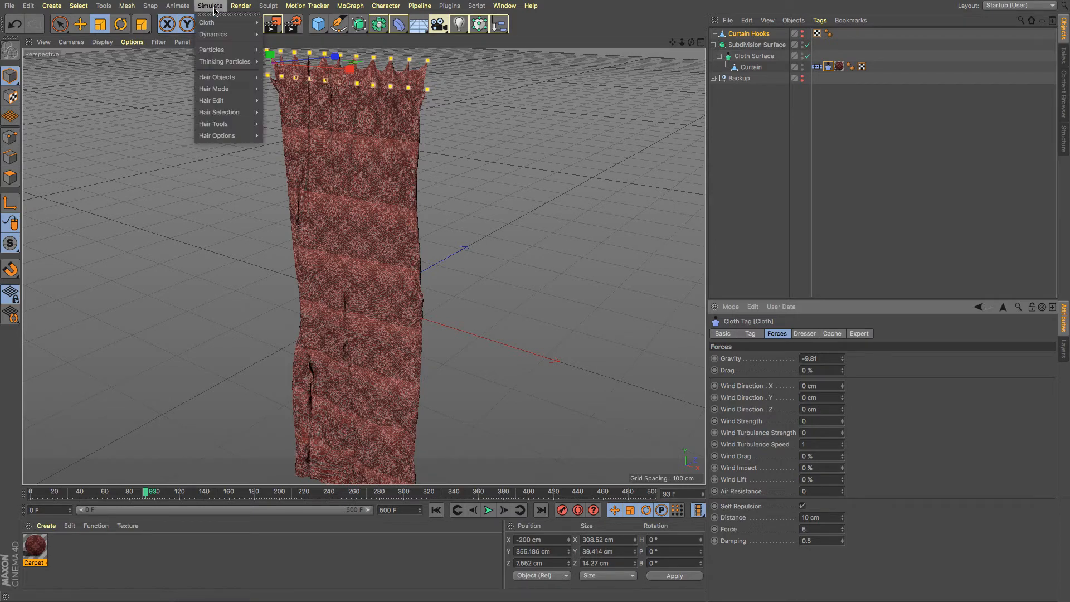
mouse_move(228, 50)
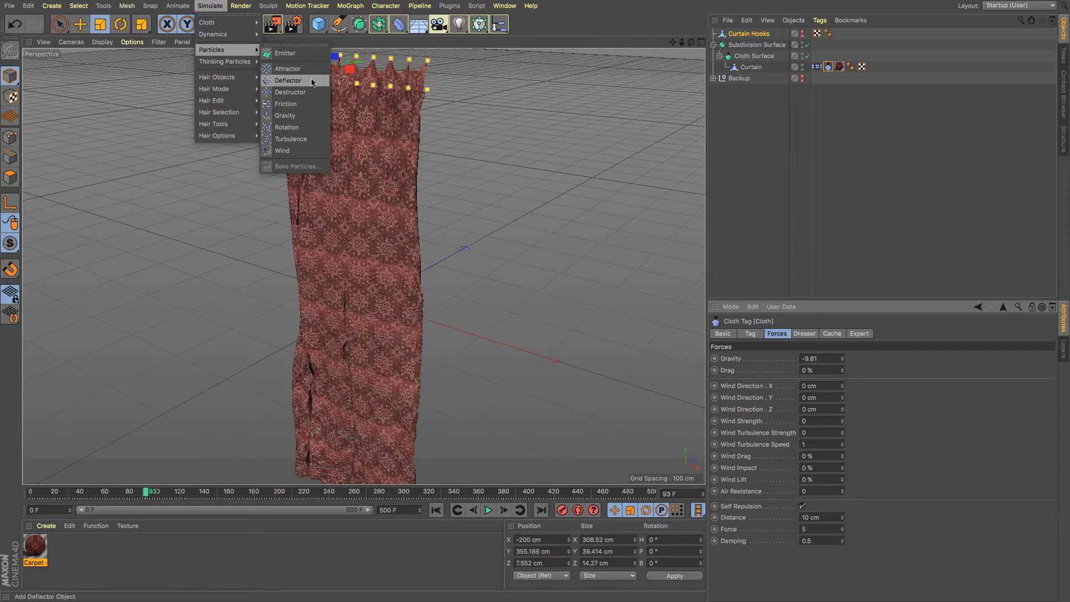
click(284, 152)
Step: Move the Wind object about 213 cm along Z and rotate its heading to -180°
click(80, 24)
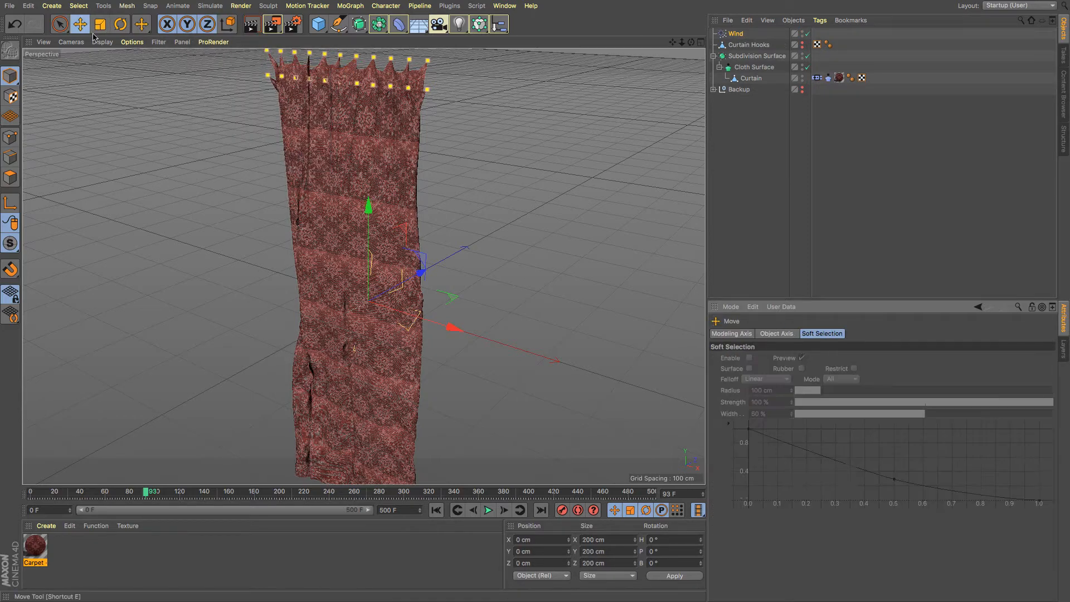
drag(420, 272, 481, 231)
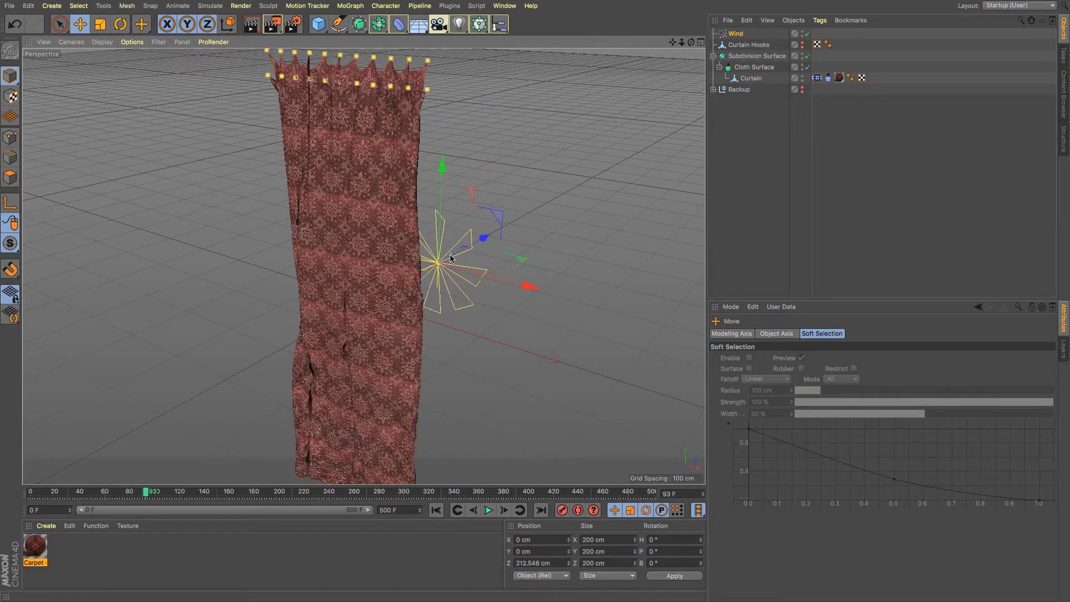
scroll(453, 259, down, 2)
scroll(452, 258, up, 8)
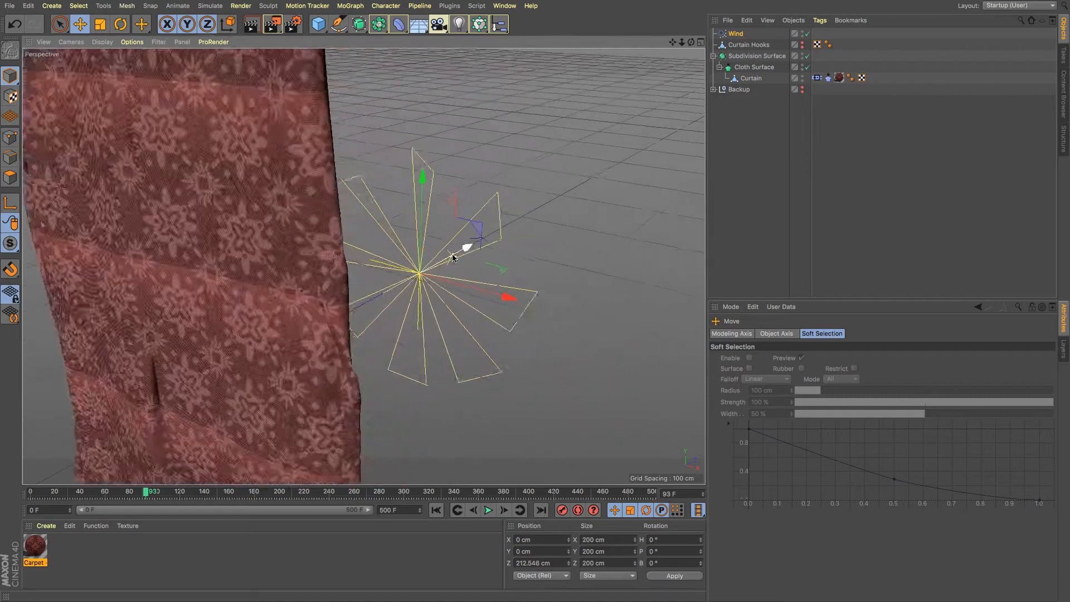
scroll(453, 258, up, 1)
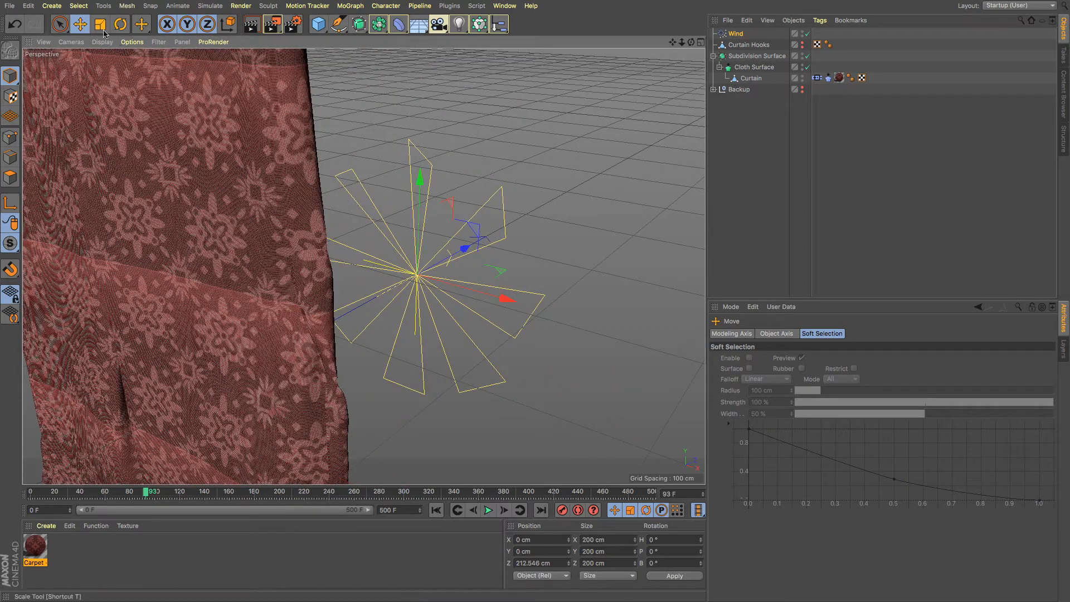
click(120, 24)
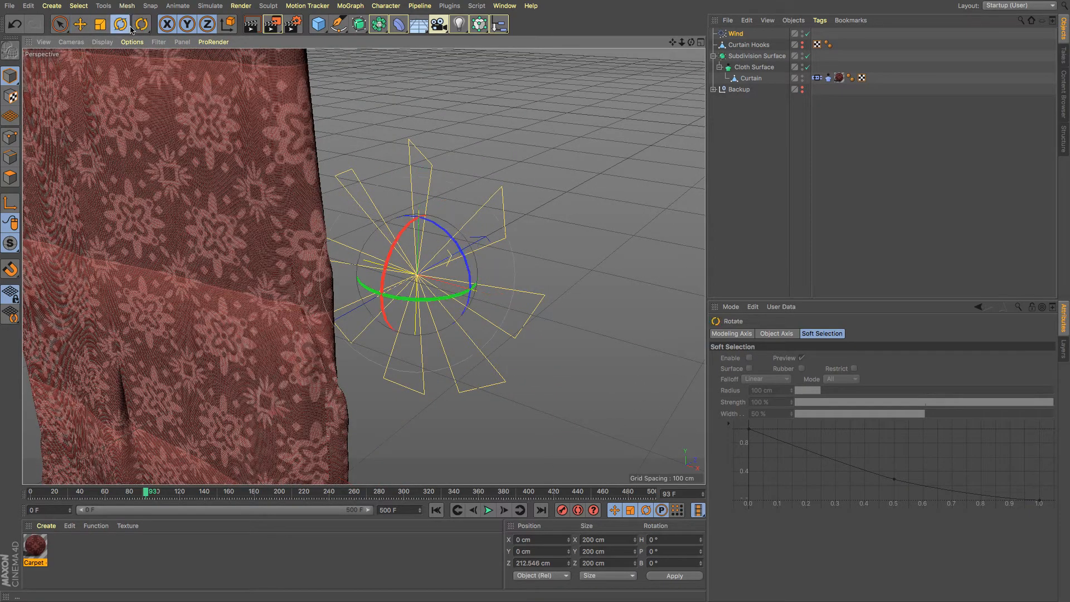
click(738, 35)
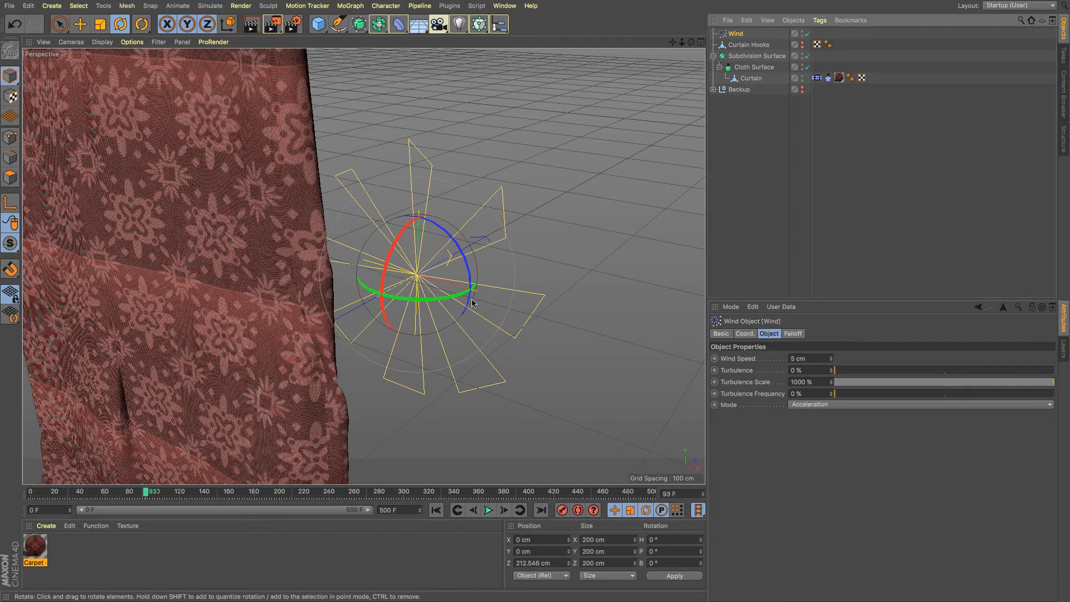
drag(470, 291, 305, 223)
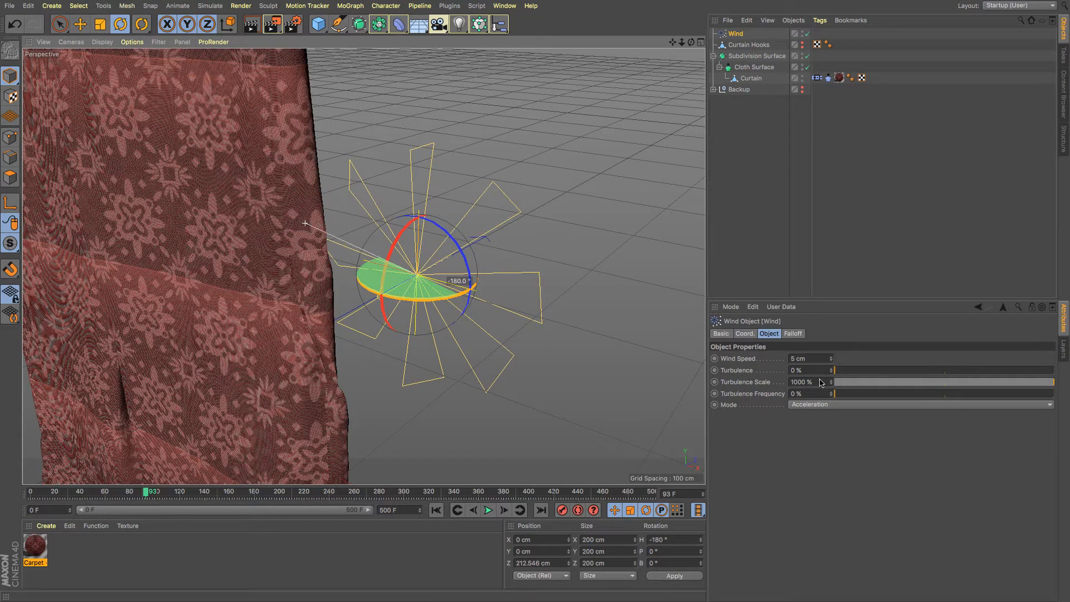
Step: Set the Wind Speed to 100 cm and play the simulation onward from frame 93 with the whole curtain in view
double_click(797, 358)
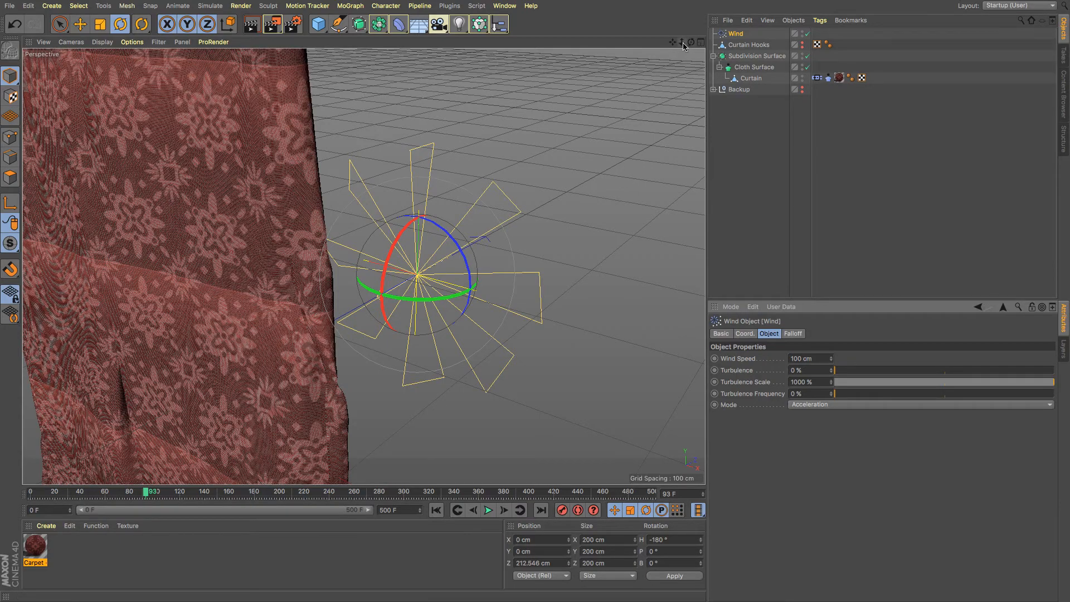
drag(683, 43, 641, 47)
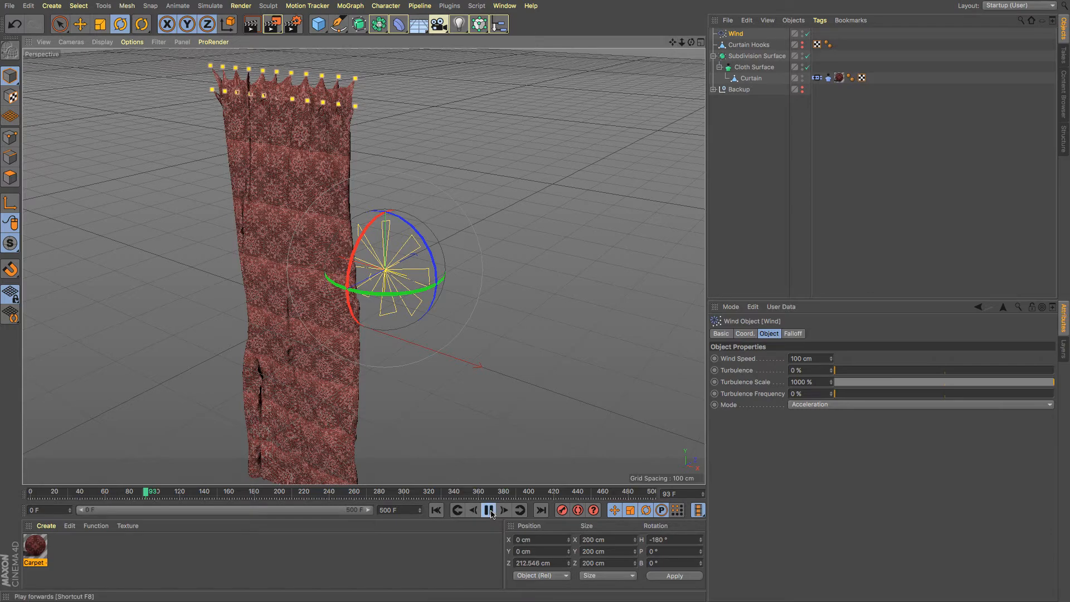
click(488, 511)
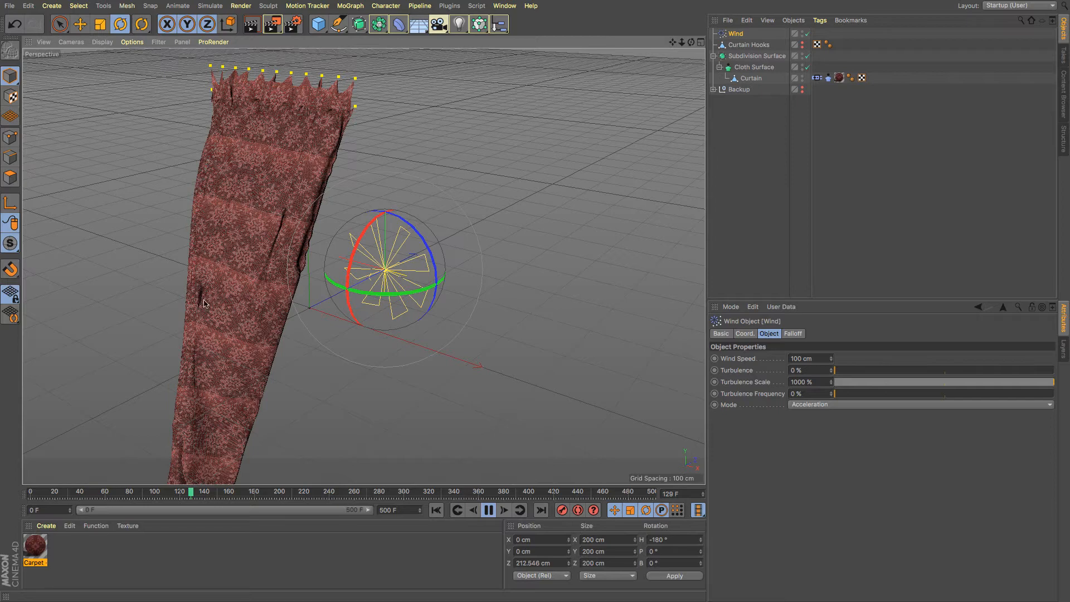
Step: Return to the first frame and undo the Wind object's speed, rotation and position changes
click(436, 511)
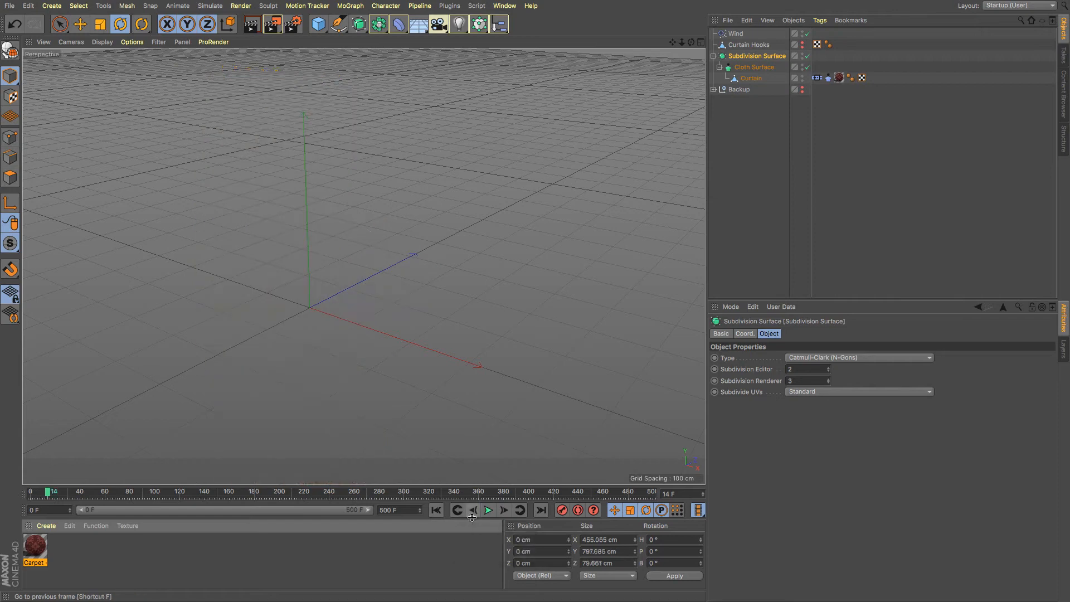
click(436, 510)
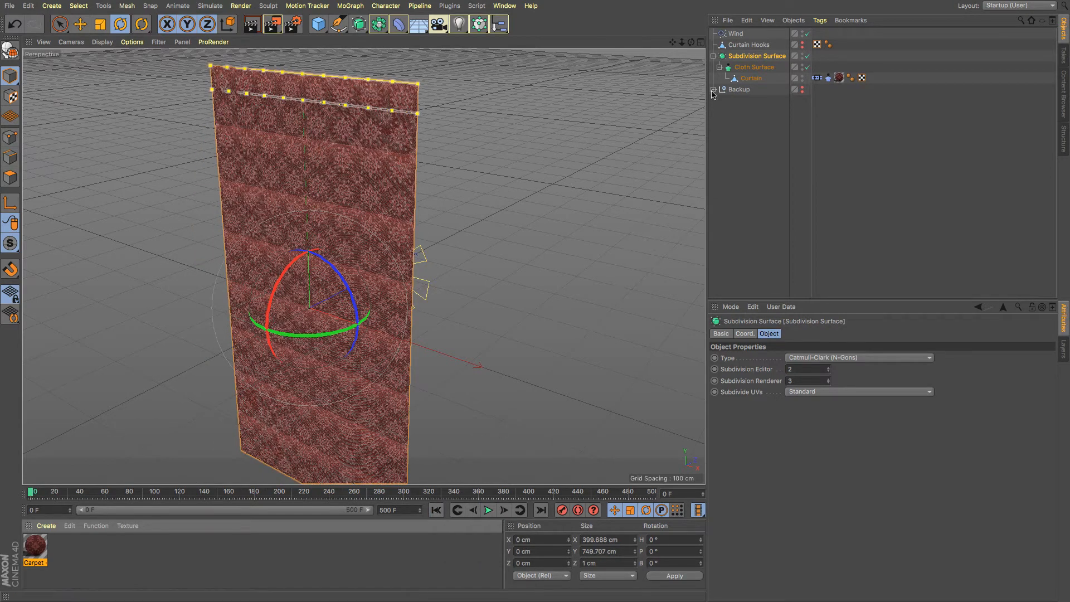
click(736, 35)
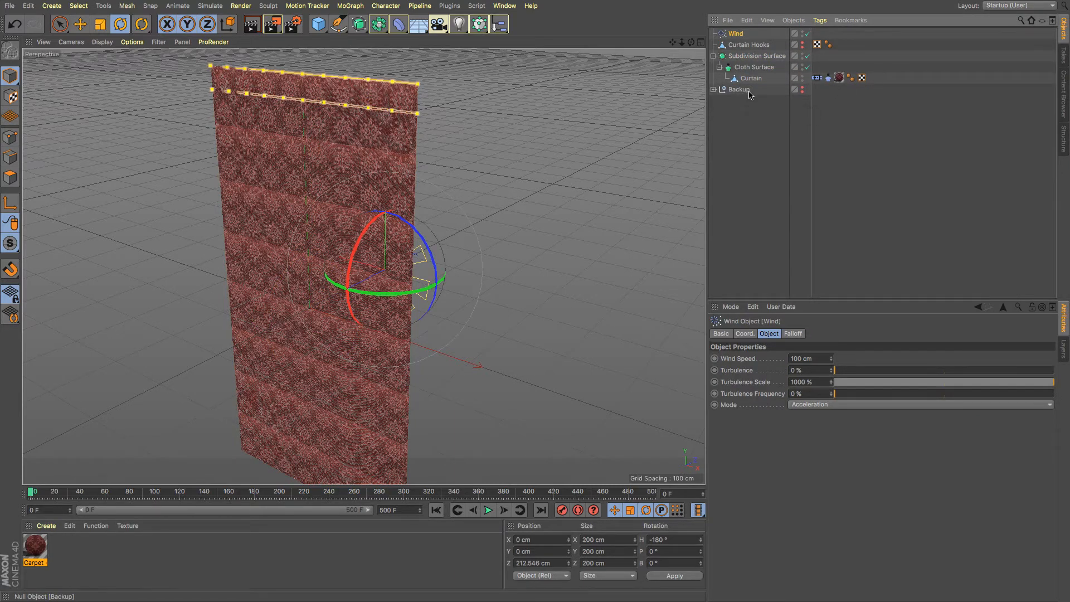
click(15, 24)
click(15, 24)
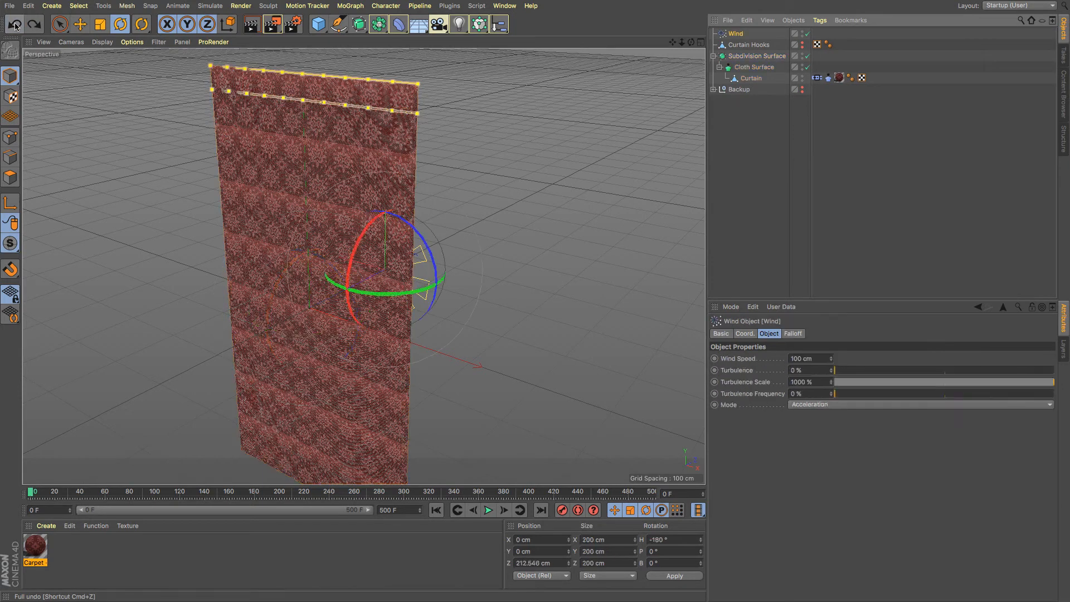
click(15, 25)
click(15, 25)
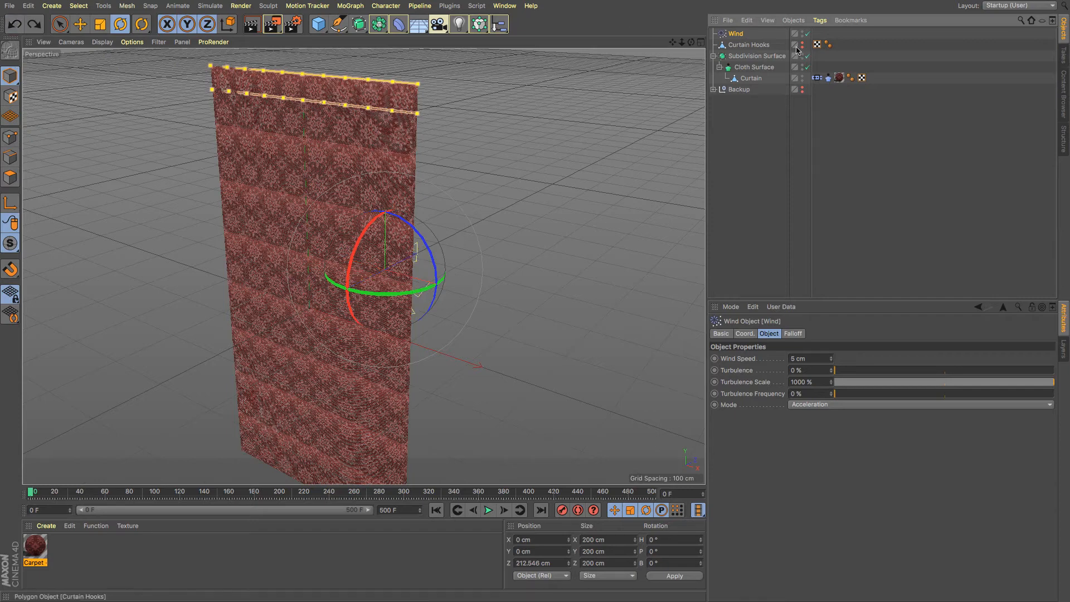
click(12, 25)
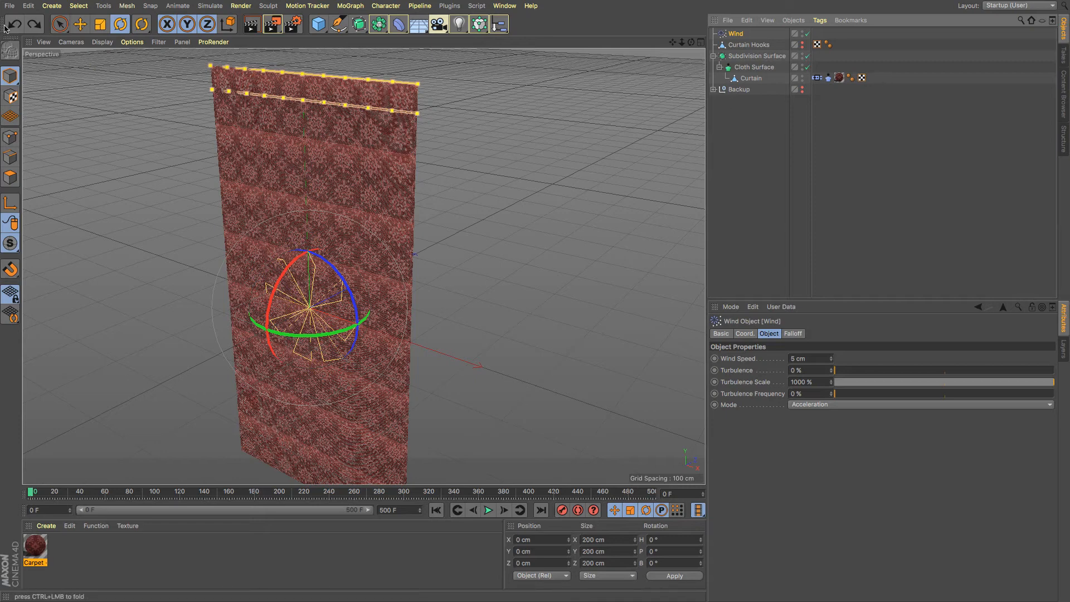
Step: Restore the Wind object with its 100 cm speed, -180° heading and 212.546 cm Z position, and show the Curtain Hooks in the viewport
click(15, 24)
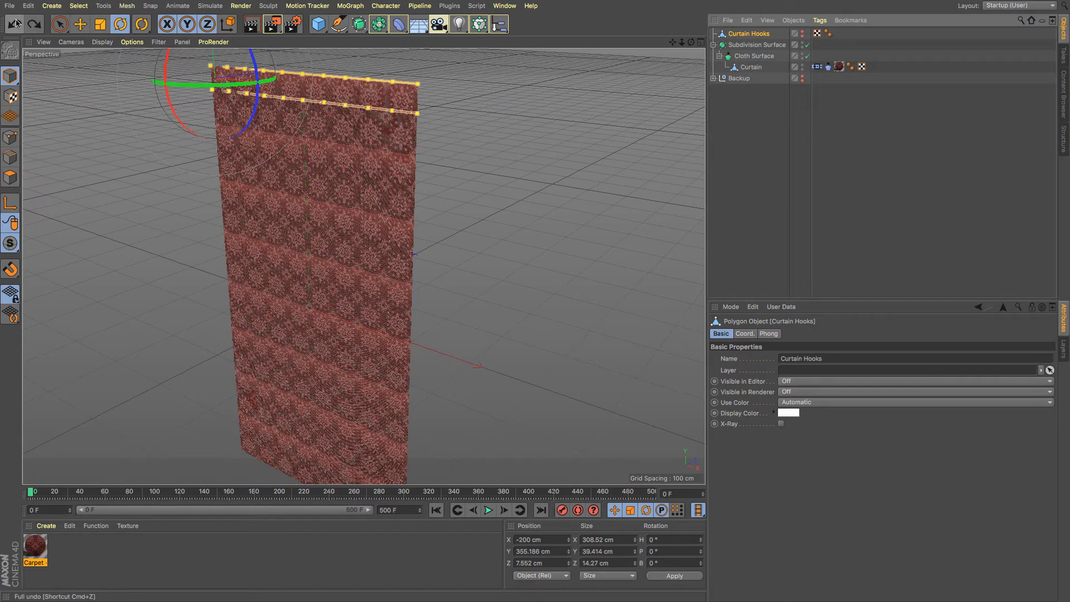
click(15, 24)
click(15, 24)
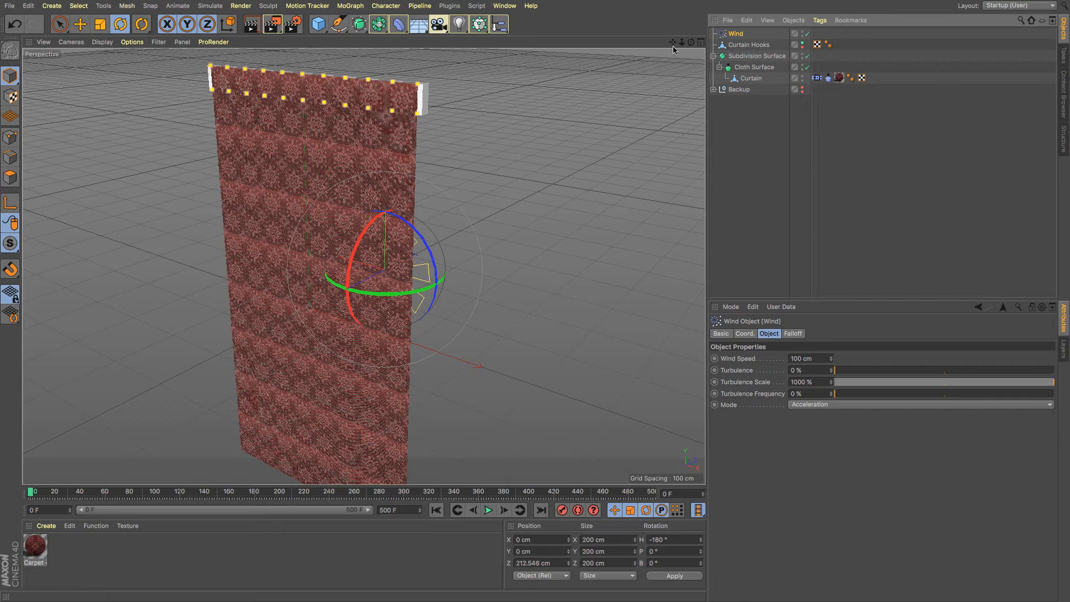
Step: Select the vertical columns of Curtain points that overlap all the hooks along the upper edge using Live Selection
click(747, 80)
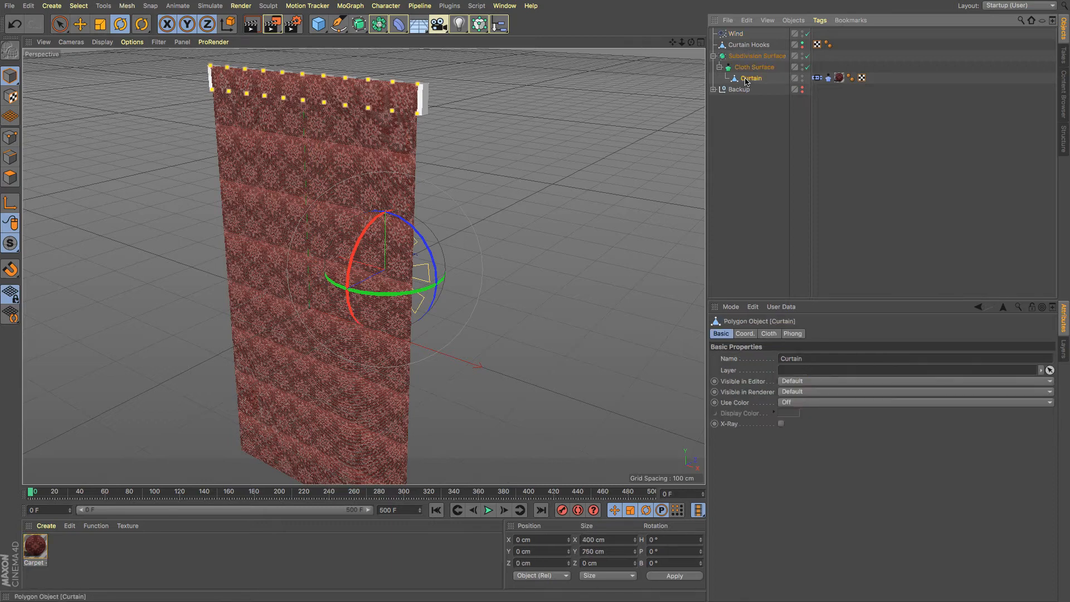
click(10, 137)
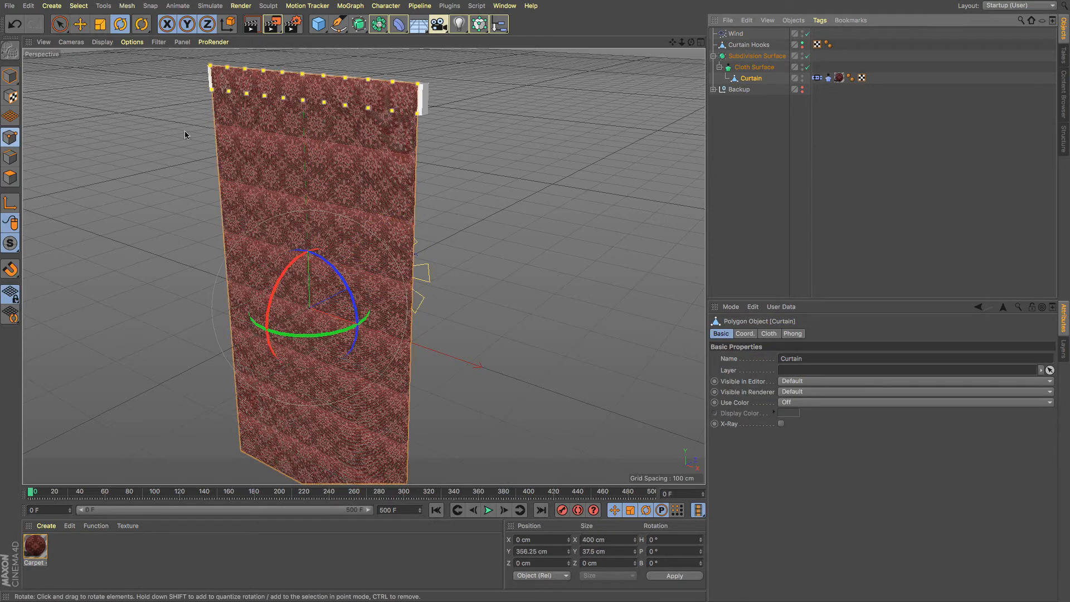
scroll(289, 92, up, 5)
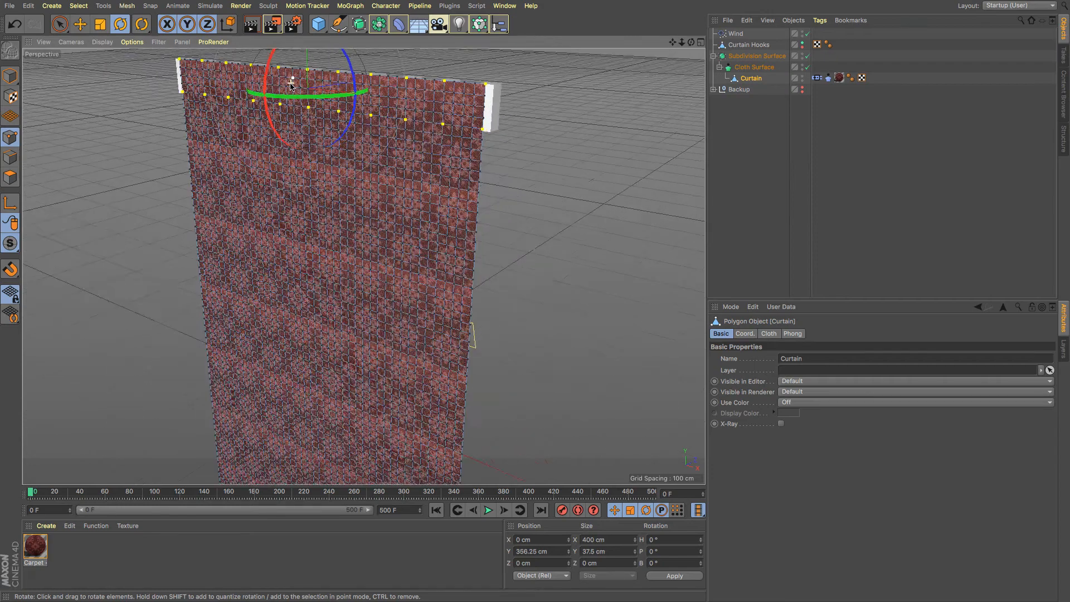
click(60, 24)
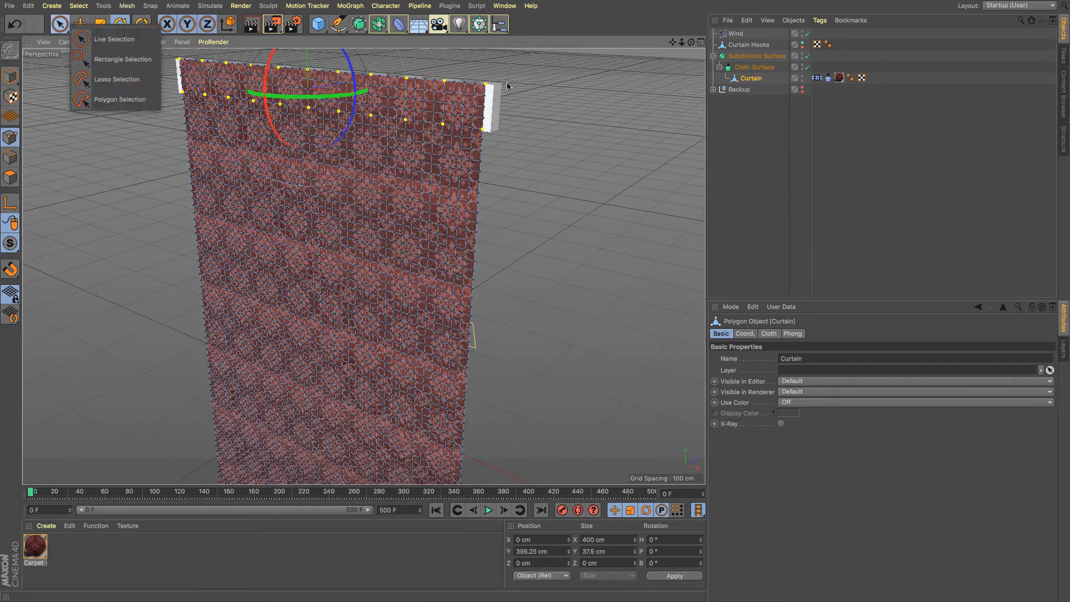
click(97, 40)
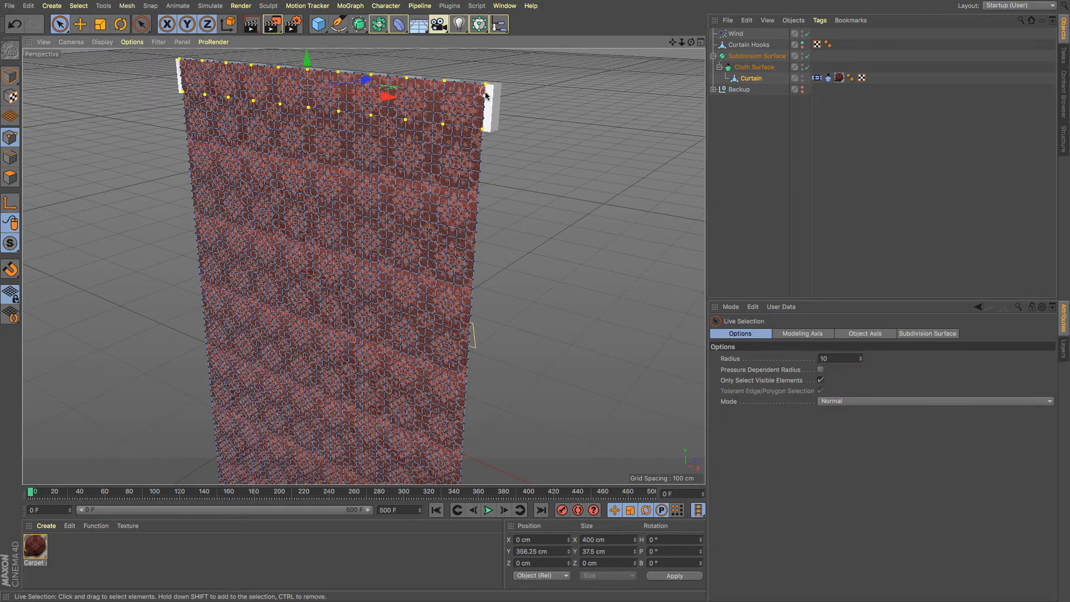
shift+click(484, 118)
drag(484, 101, 485, 80)
mouse_move(442, 122)
shift+mouse_down()
mouse_move(443, 82)
mouse_move(442, 117)
shift+mouse_up()
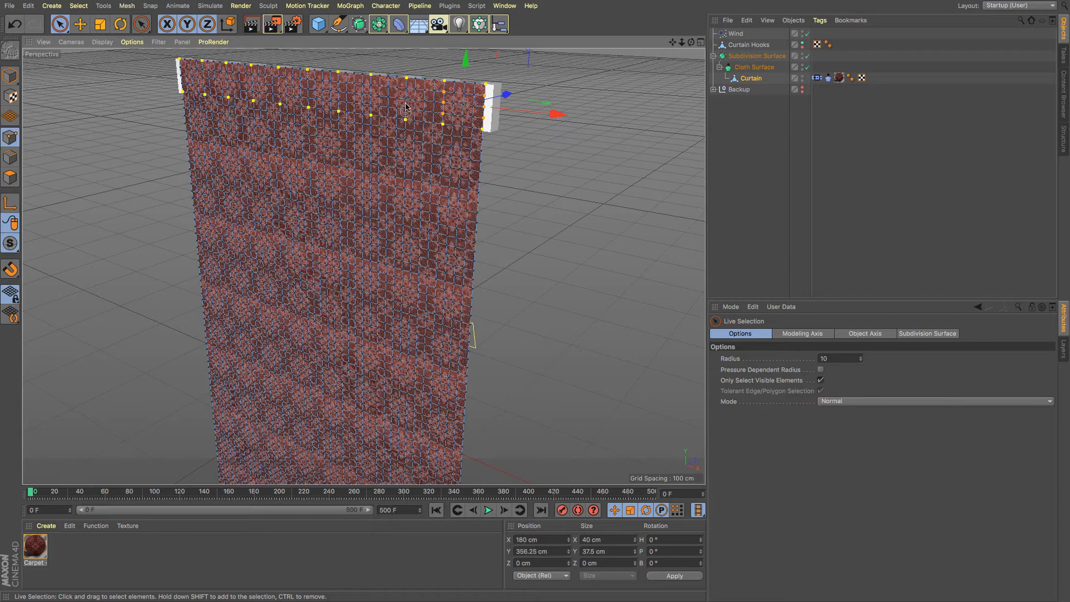
mouse_move(407, 80)
shift+mouse_down()
mouse_move(406, 114)
mouse_move(371, 112)
mouse_move(373, 78)
mouse_move(358, 78)
mouse_move(336, 106)
mouse_move(339, 80)
mouse_move(307, 104)
mouse_move(308, 74)
mouse_move(307, 103)
mouse_move(287, 106)
mouse_move(279, 75)
mouse_move(258, 93)
mouse_move(252, 71)
mouse_move(229, 92)
mouse_move(206, 89)
mouse_move(178, 81)
mouse_move(178, 60)
shift+mouse_up()
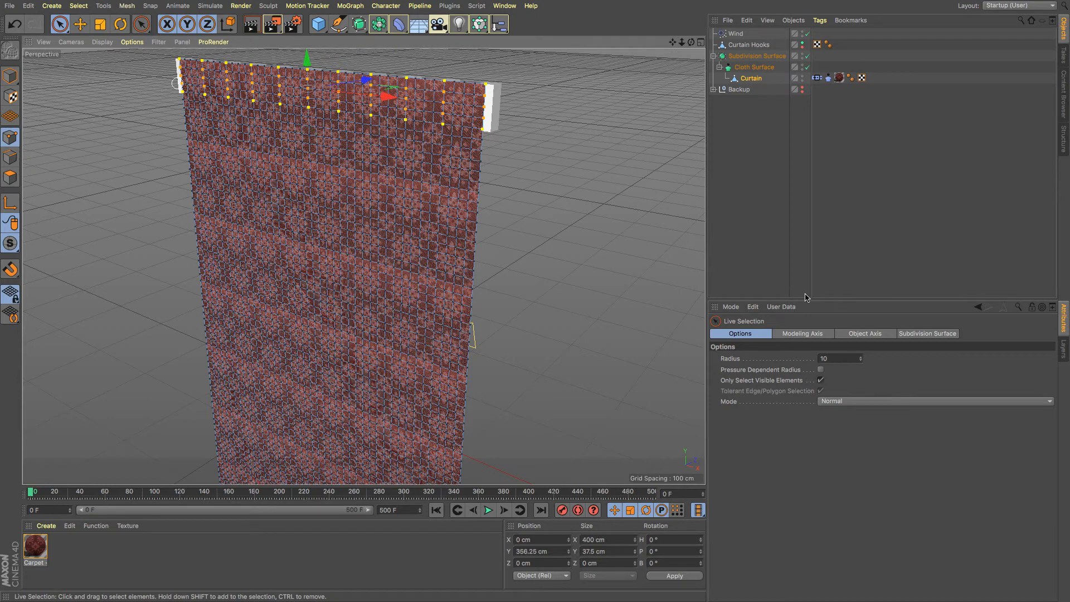
Step: Assign the selected point columns to the Curtain's Cloth Belt tag, belted on Curtain Hooks
click(830, 79)
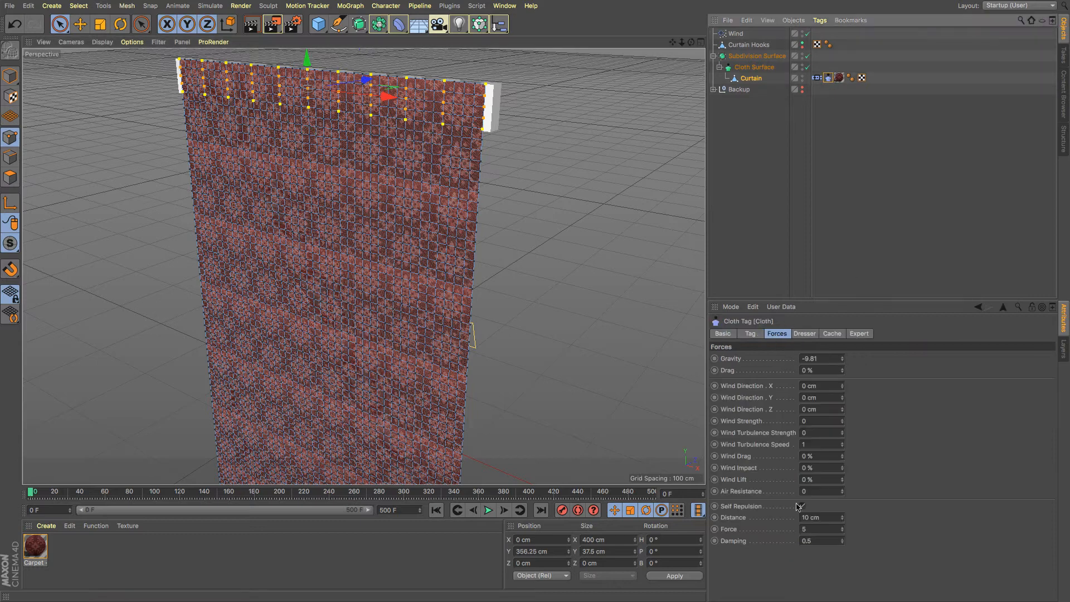
click(818, 78)
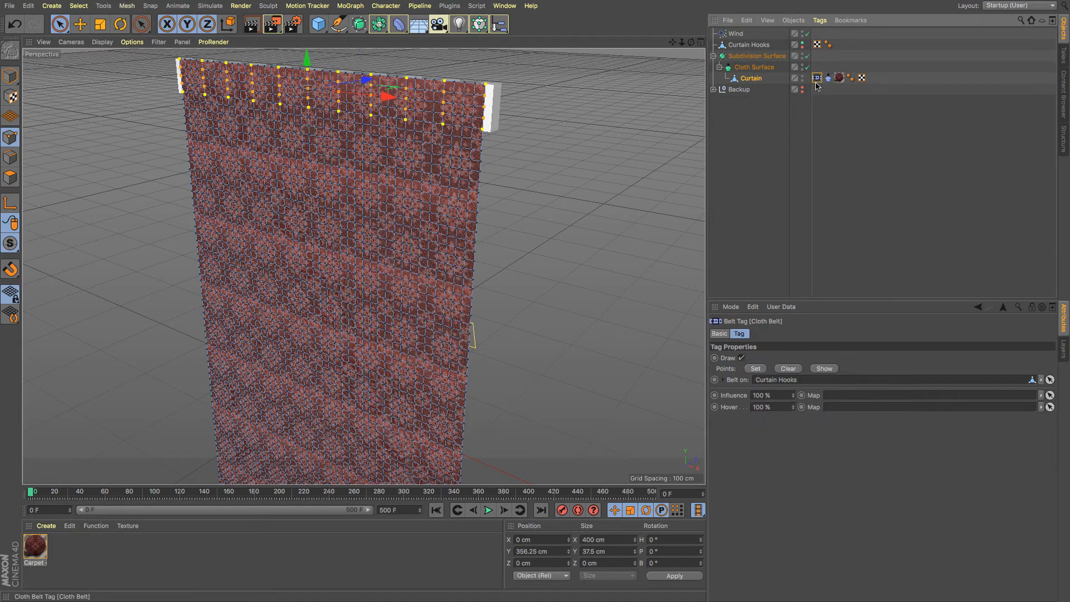
click(758, 370)
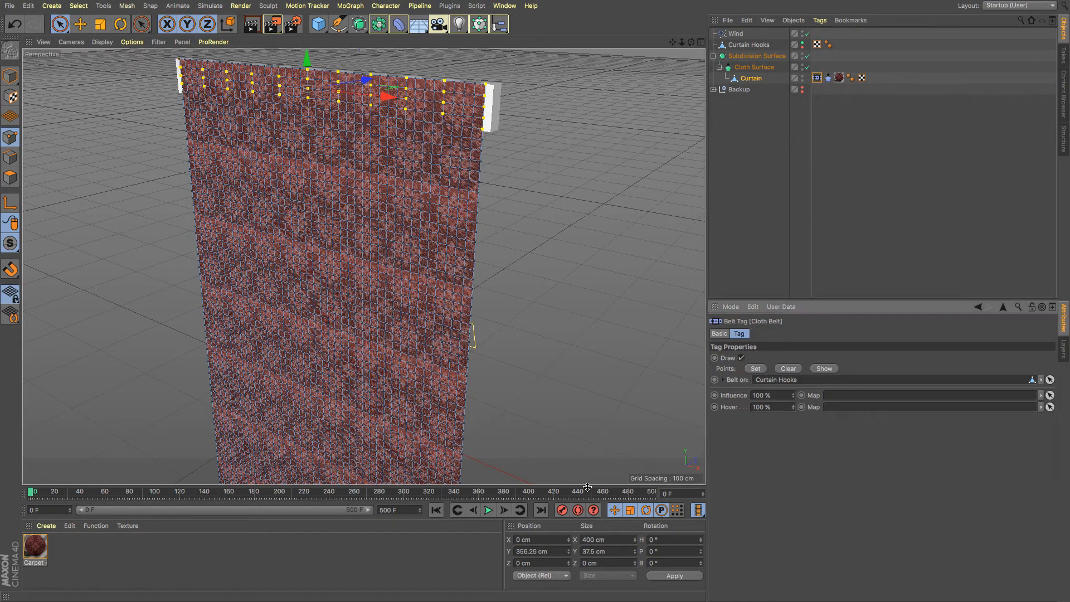
Step: Add the lowest point of each hook column to the selection and update the Cloth Belt tag's points
click(444, 120)
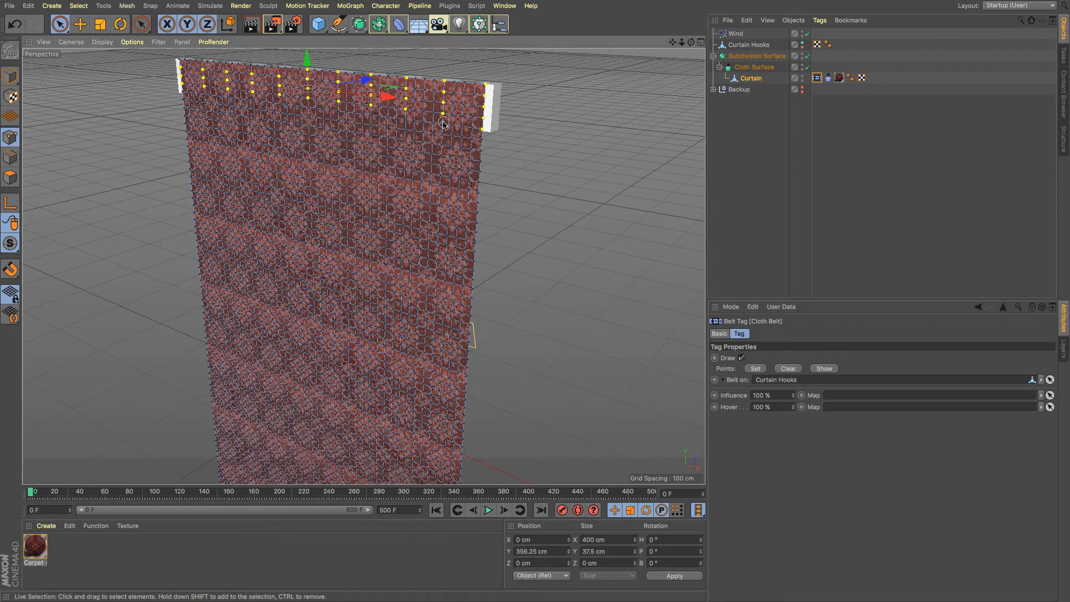
shift+click(405, 120)
shift+click(371, 116)
shift+click(339, 111)
shift+click(308, 107)
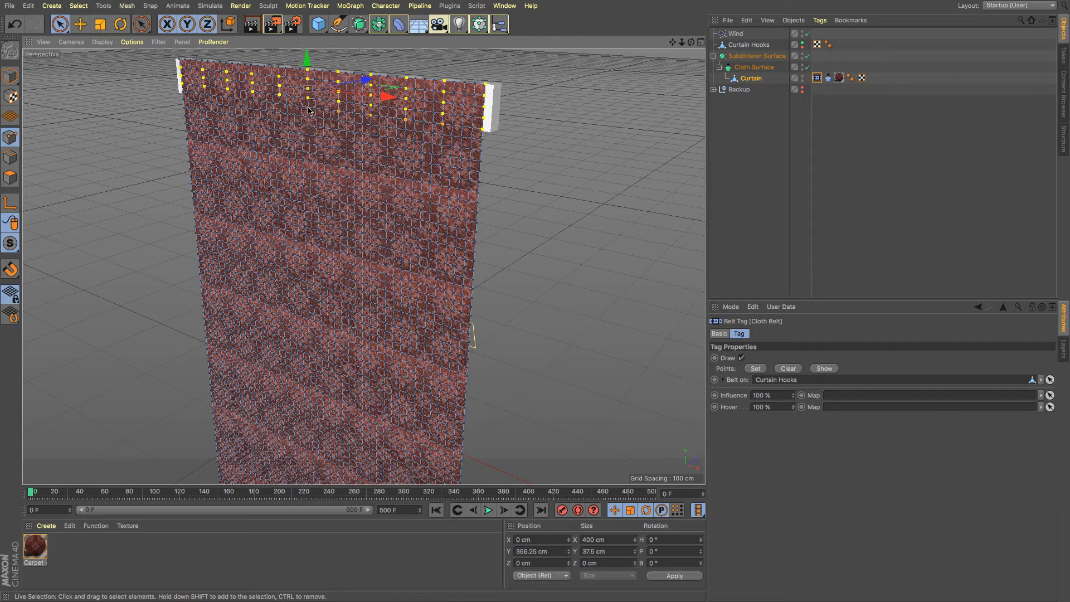
shift+click(279, 104)
shift+click(253, 101)
shift+click(205, 95)
shift+click(181, 92)
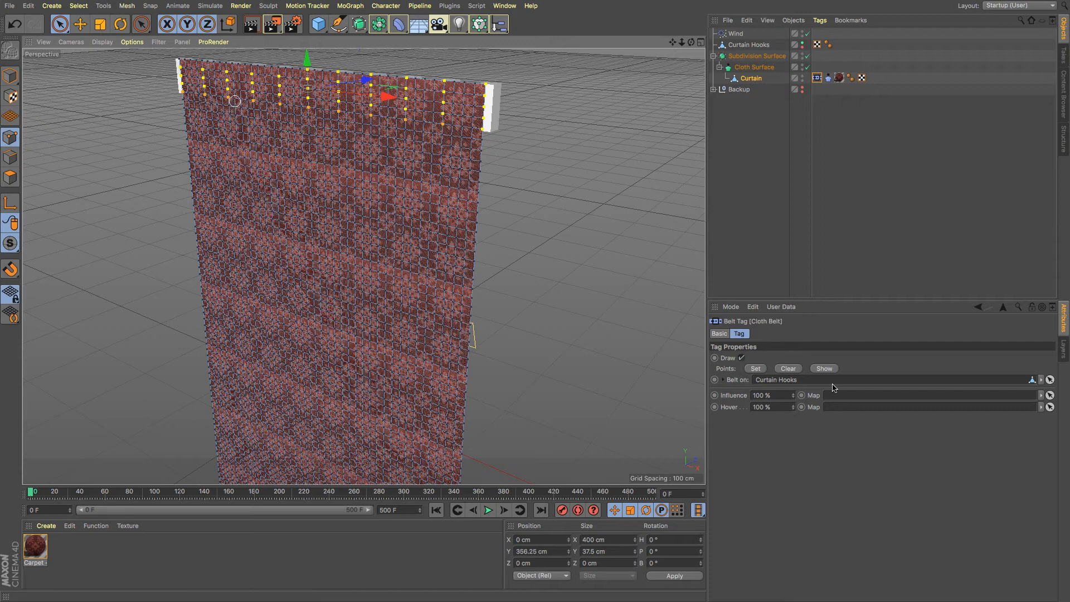
click(755, 369)
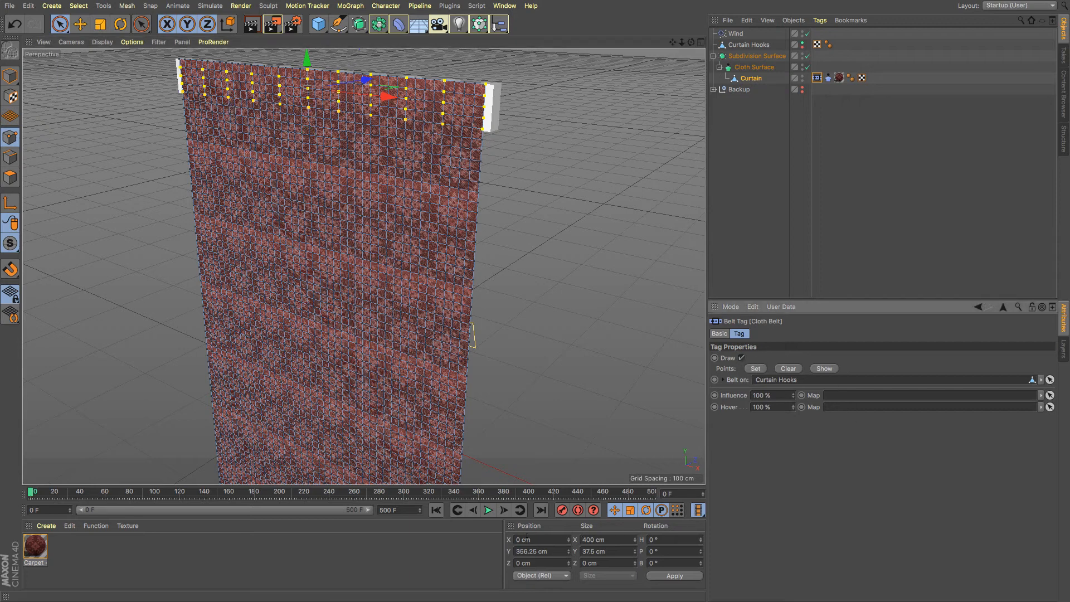
Step: Play the simulation to frame 33 with the Wind active and disable the Cloth Surface during playback
click(488, 511)
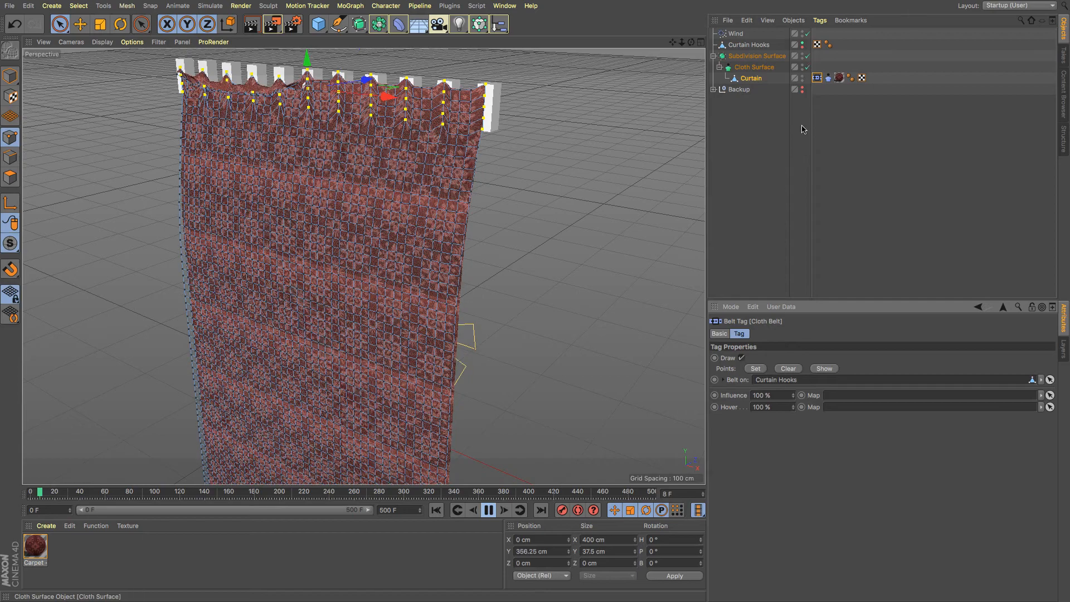
click(801, 127)
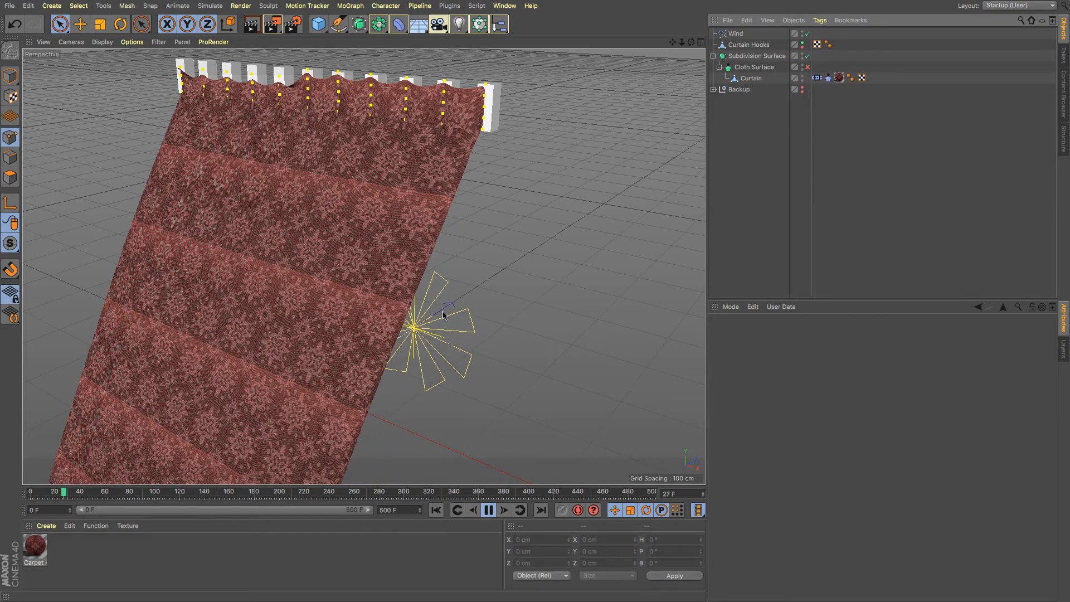
click(489, 511)
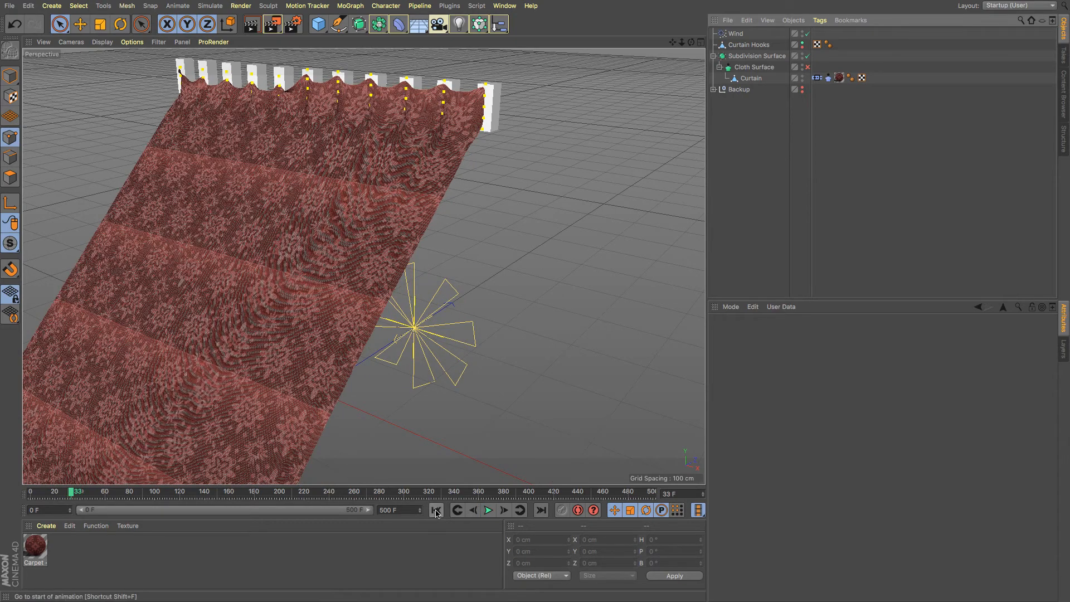
Step: Disable the Wind object, replay the simulation from the first frame to frame 31, and rewind
click(437, 511)
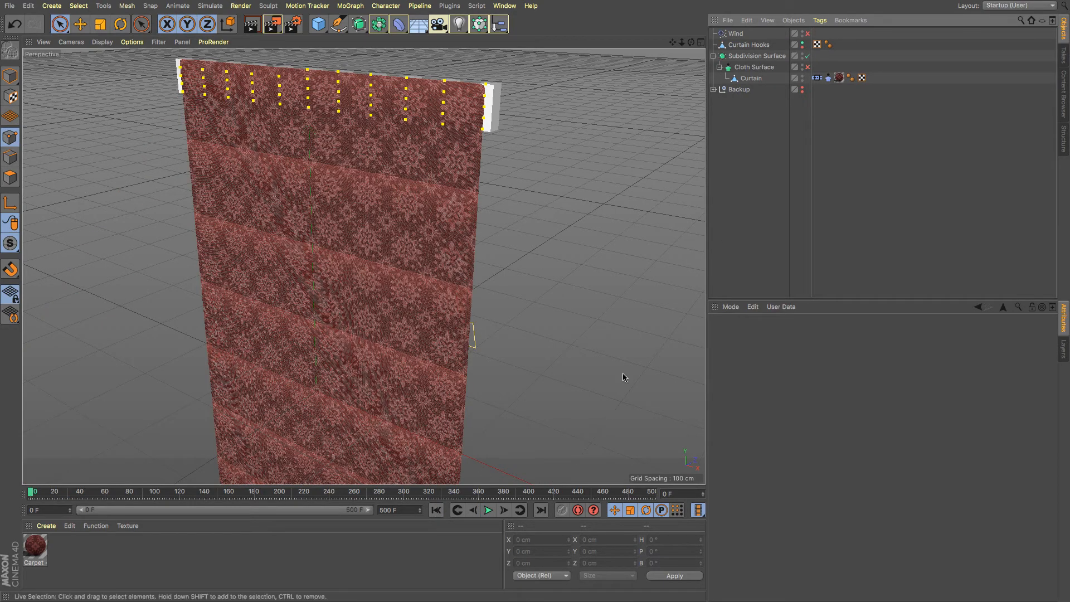
click(489, 511)
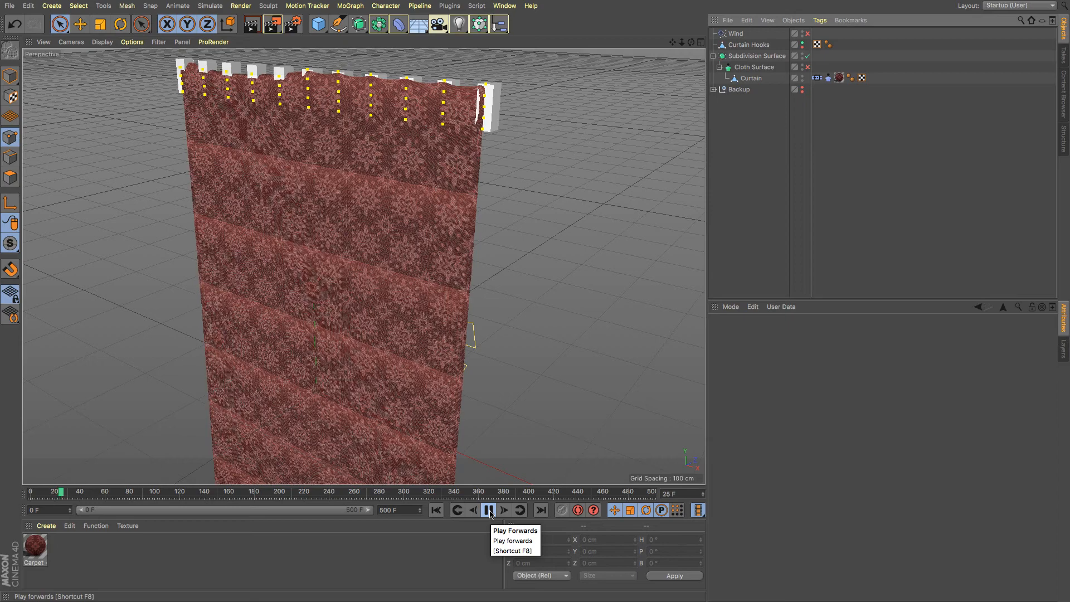
click(490, 510)
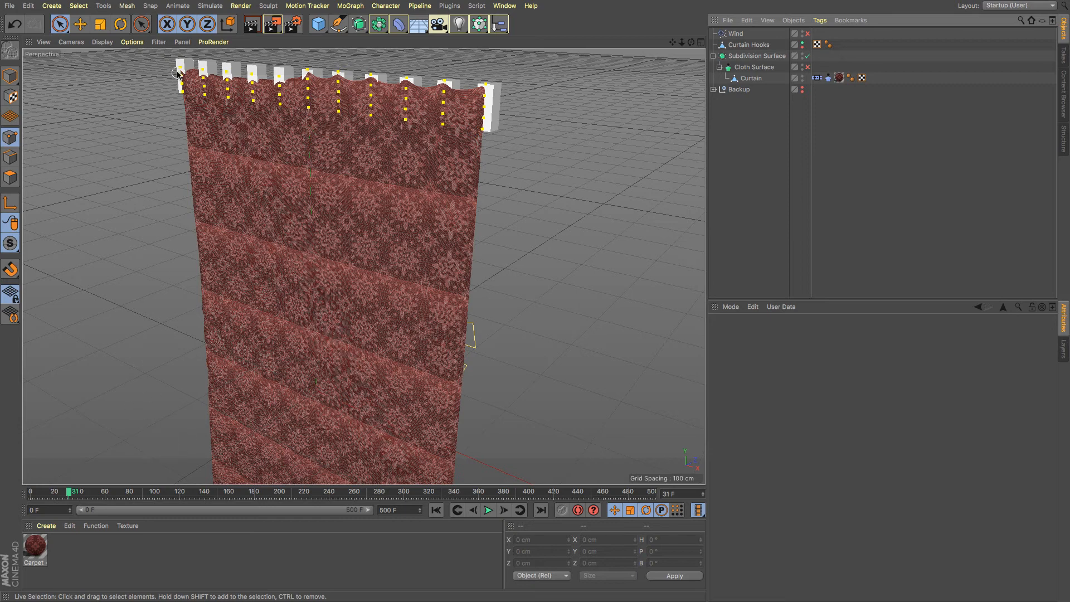
click(436, 510)
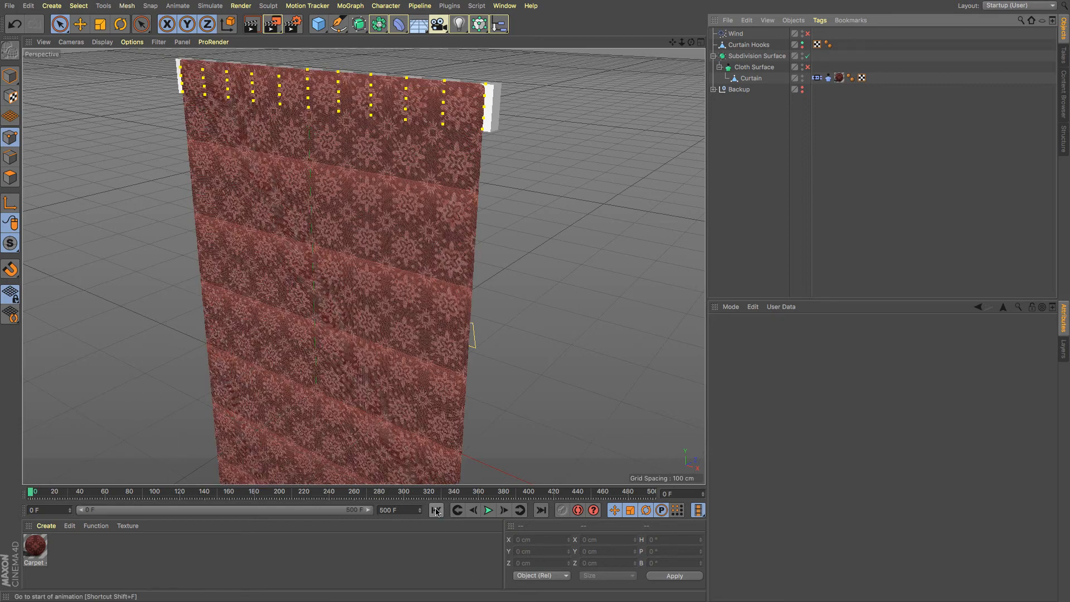
Step: Add the missing Curtain points along the hooks' upper edge to the selection and update the Cloth Belt tag's points
click(751, 79)
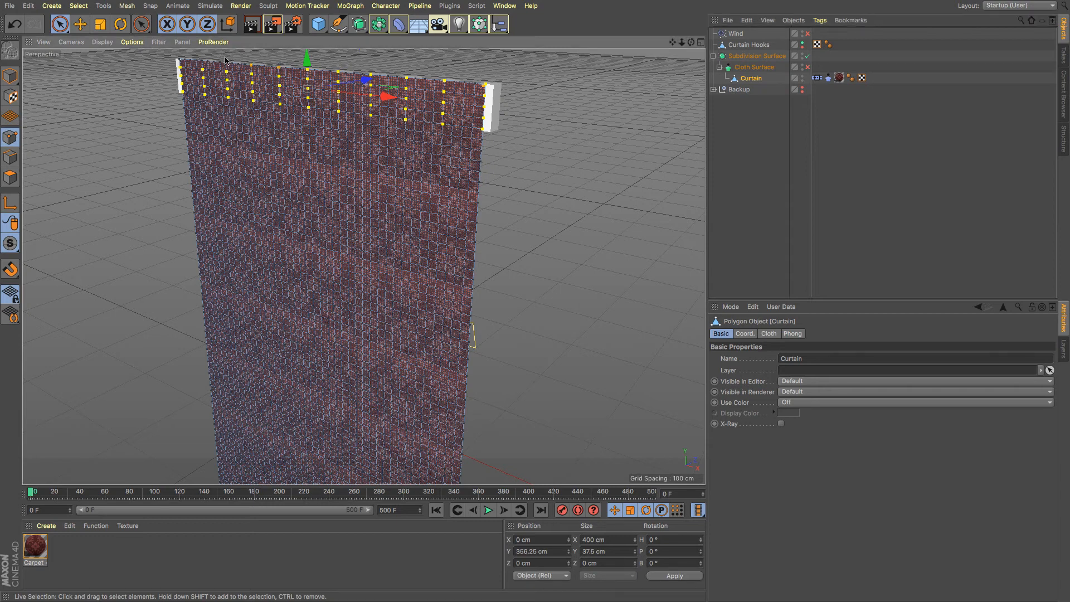
shift+click(178, 58)
click(818, 79)
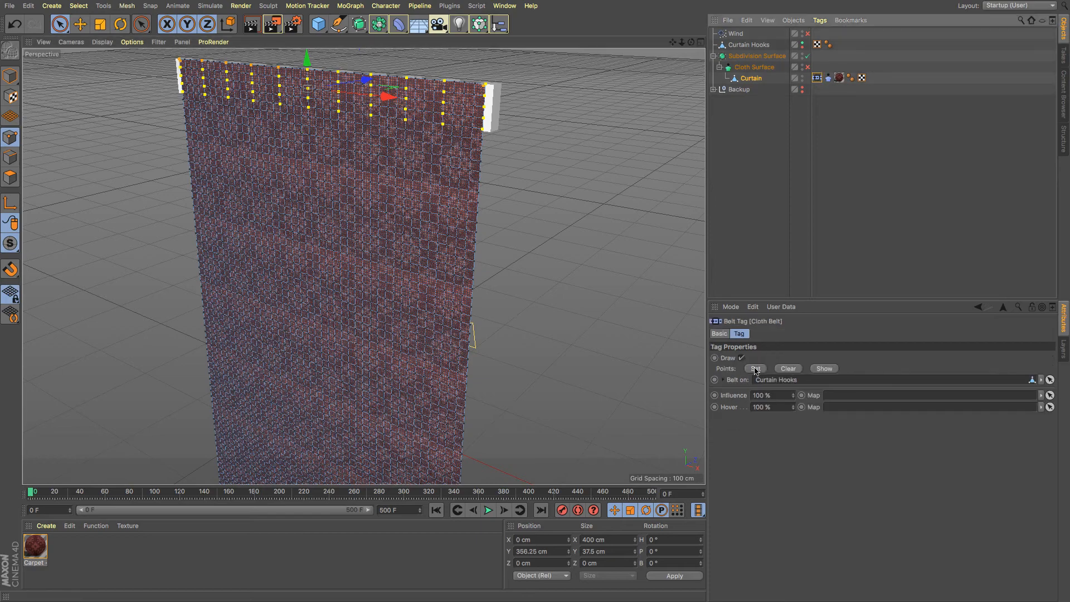
Step: Play the simulation from the first frame with the Subdivision Surface disabled and check how the whole curtain hangs
click(488, 510)
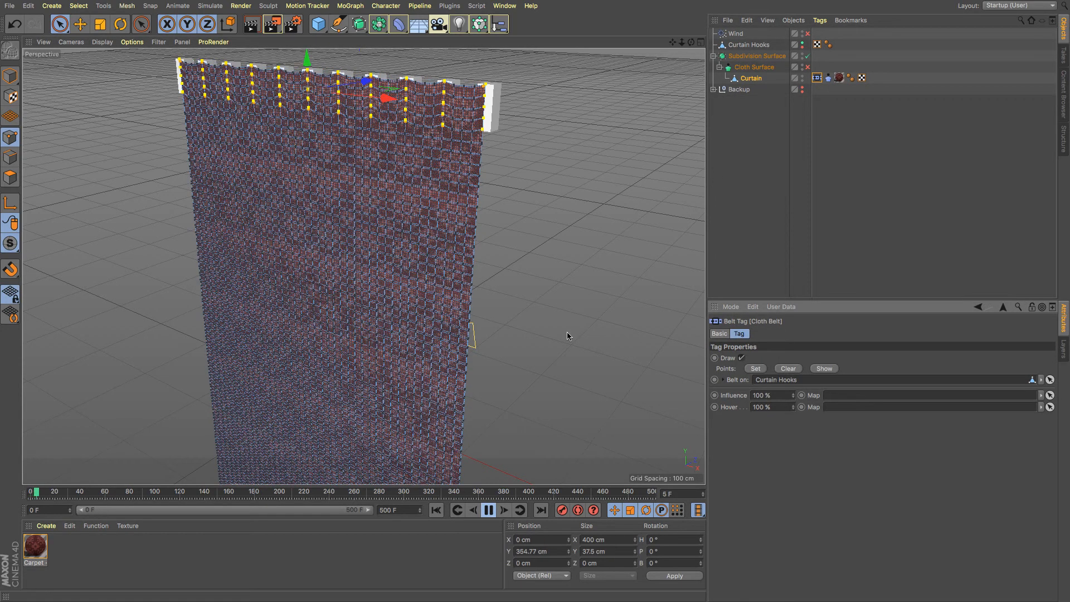
click(808, 57)
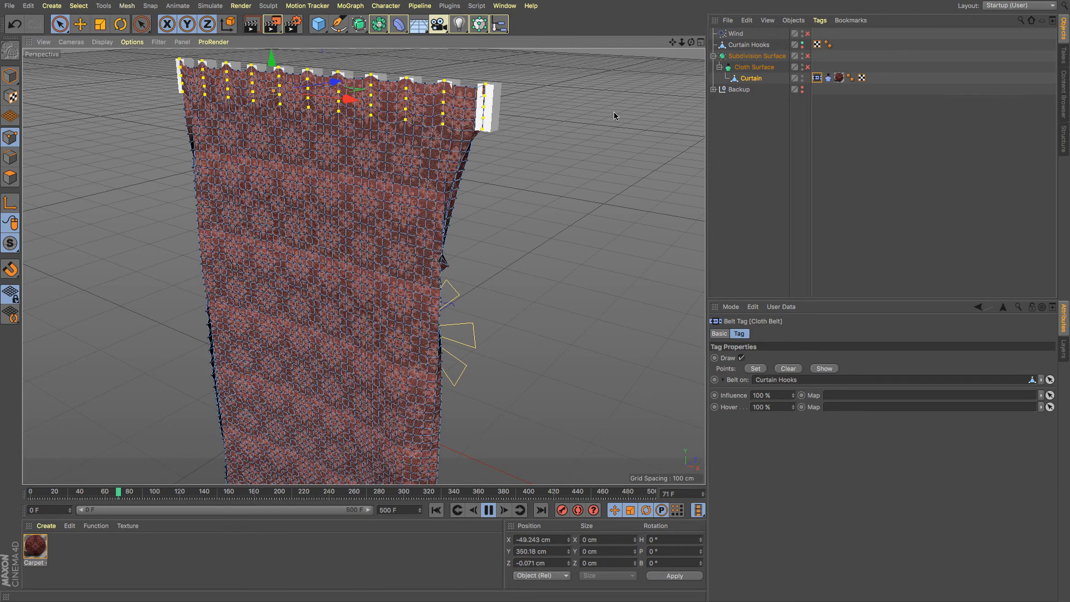
scroll(614, 113, down, 2)
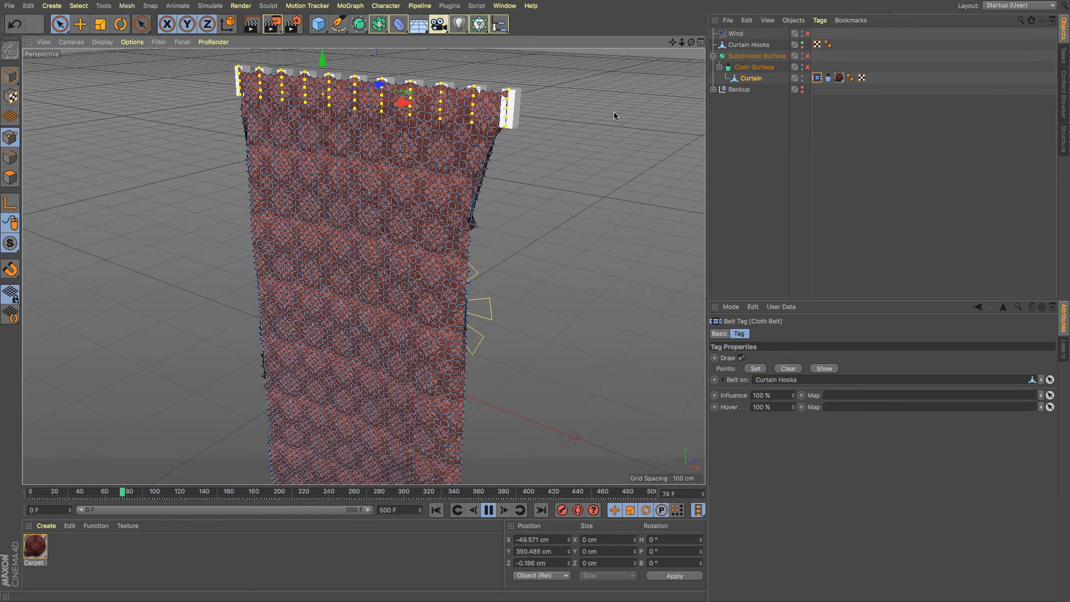
scroll(616, 115, down, 2)
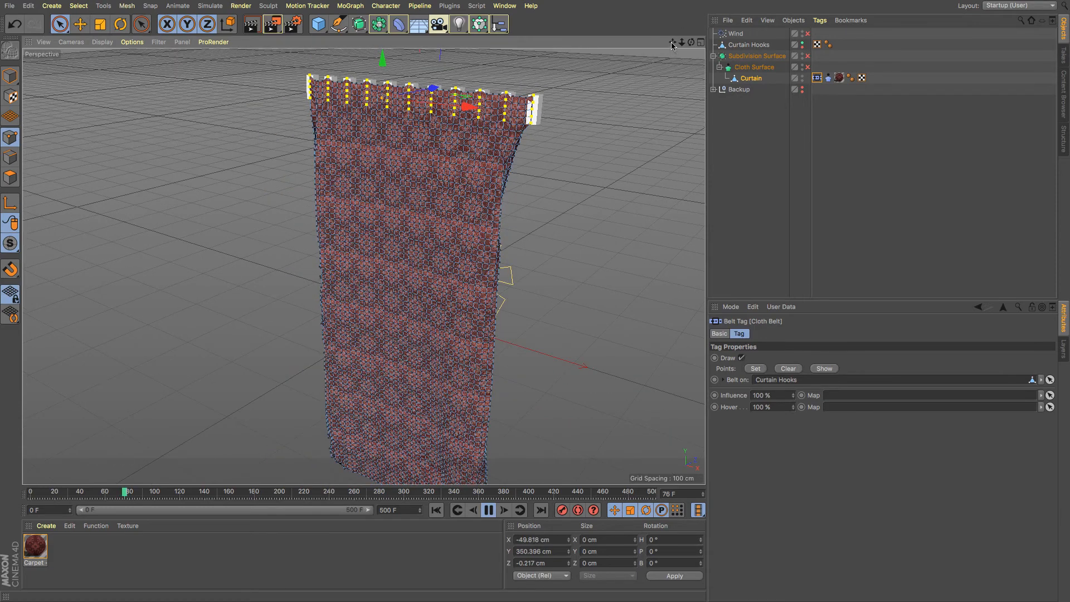
drag(673, 42, 663, 45)
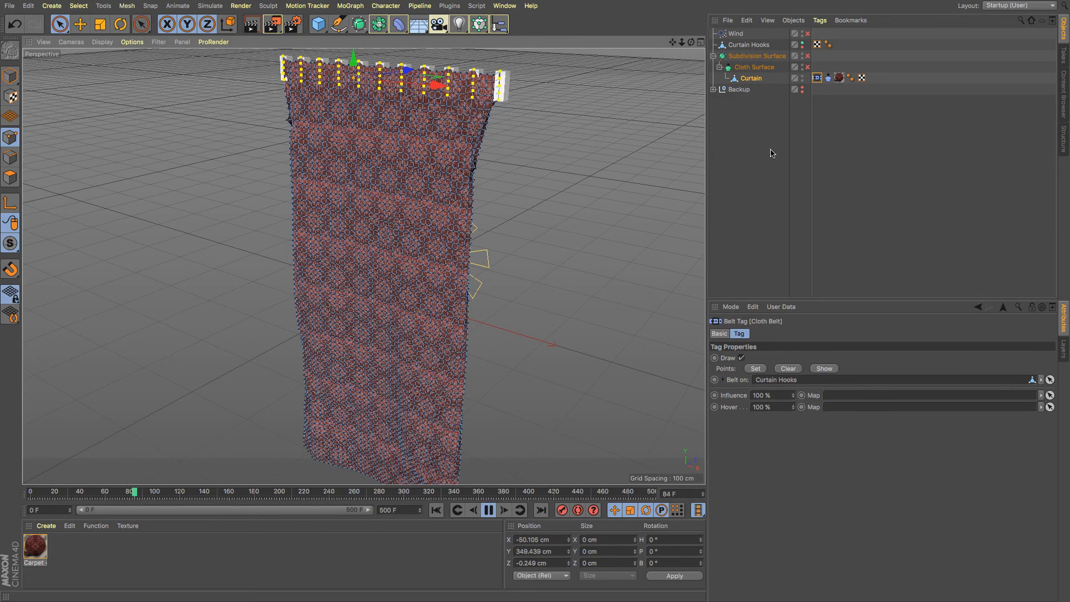